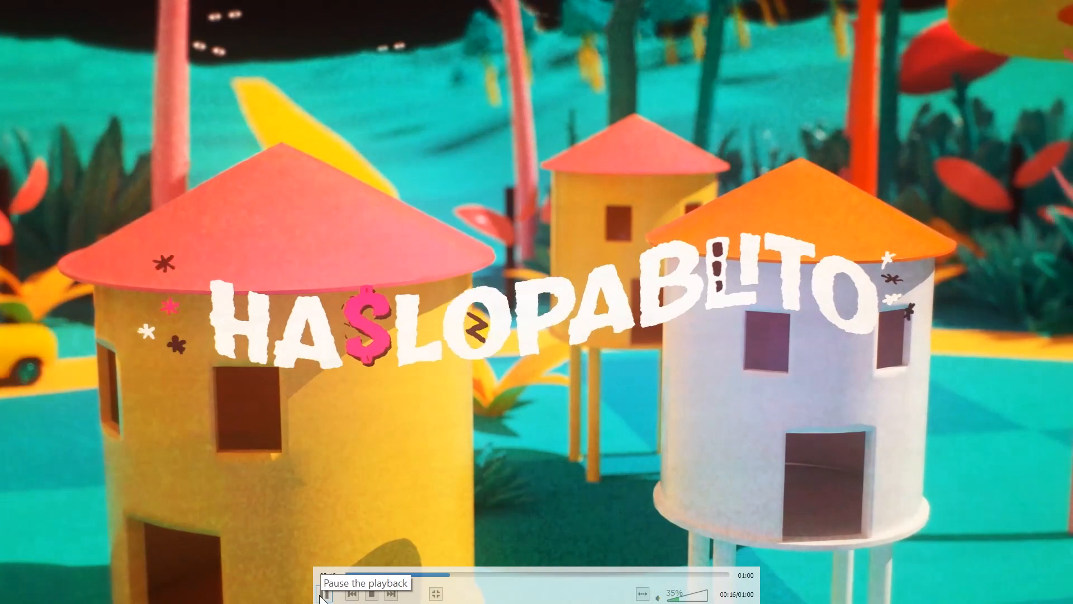
- Pause the video in the media player, leave full-screen view and move the player window aside
left_click(323, 594)
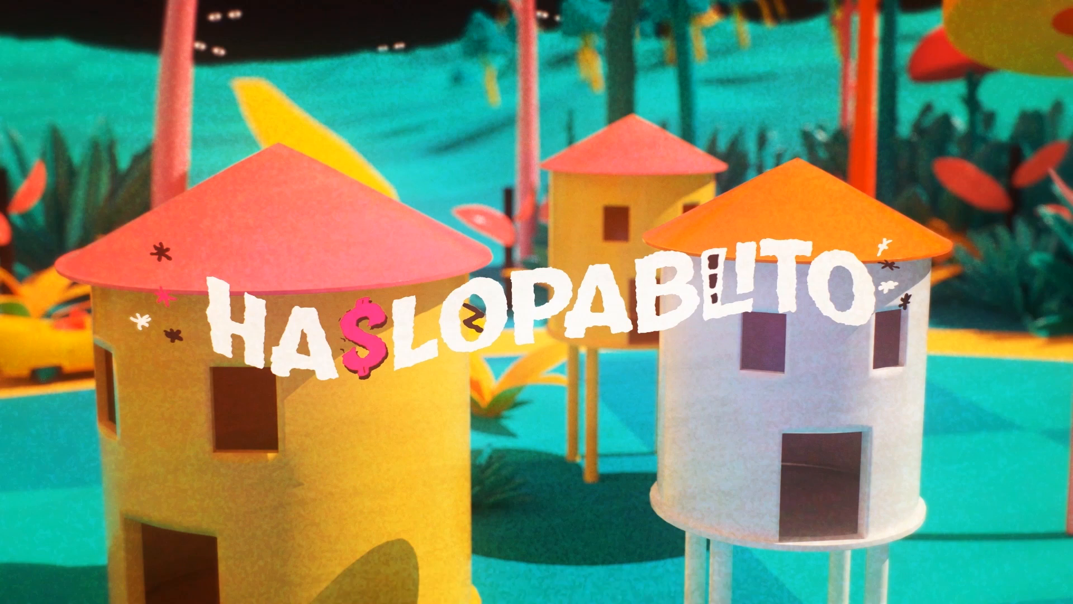
mouse_move(479, 344)
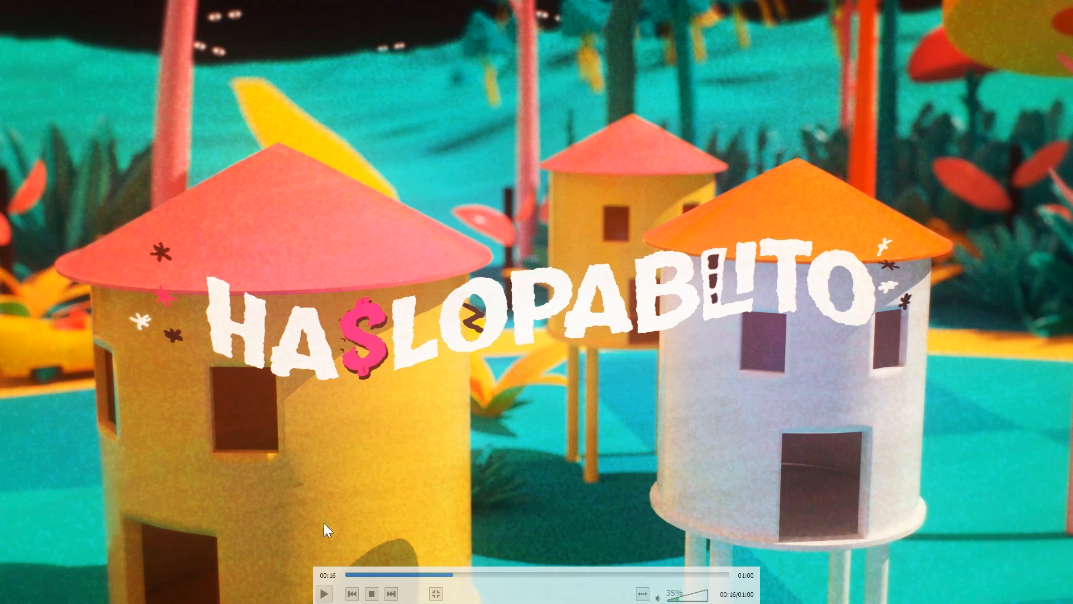
double_click(494, 316)
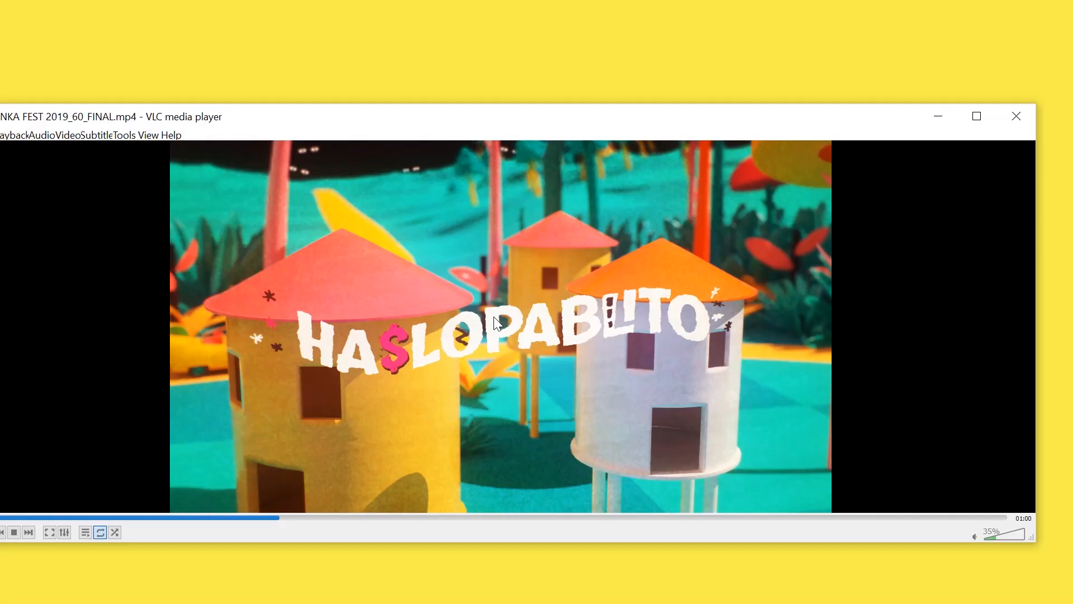
left_click_drag(491, 125, 607, 178)
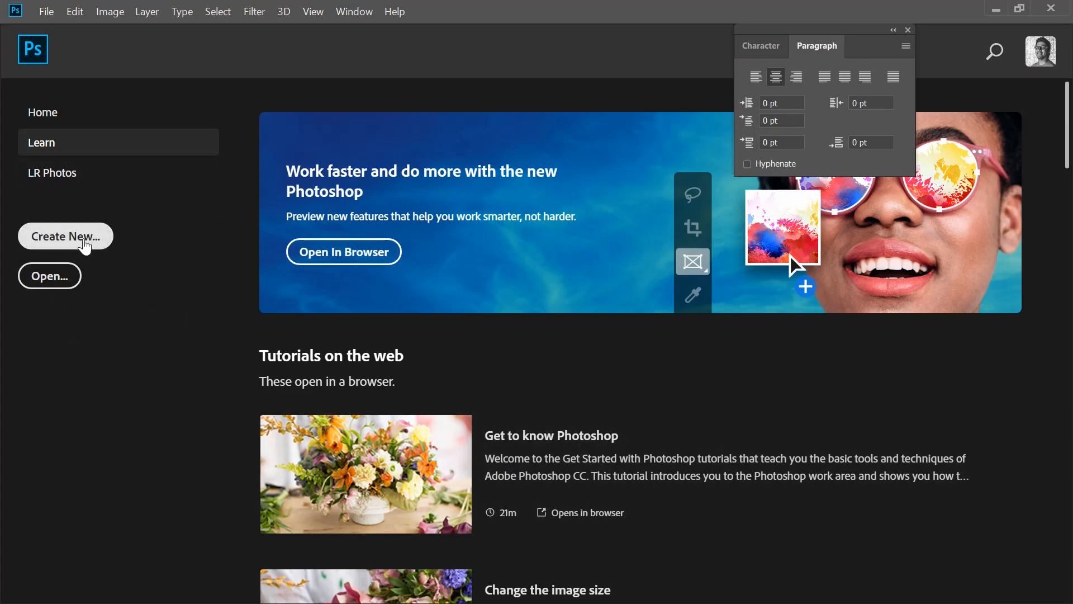
- In Photoshop, create a 1920 x 1080 px HDTV 1080p document at 72 ppi and clear its guides
left_click(79, 246)
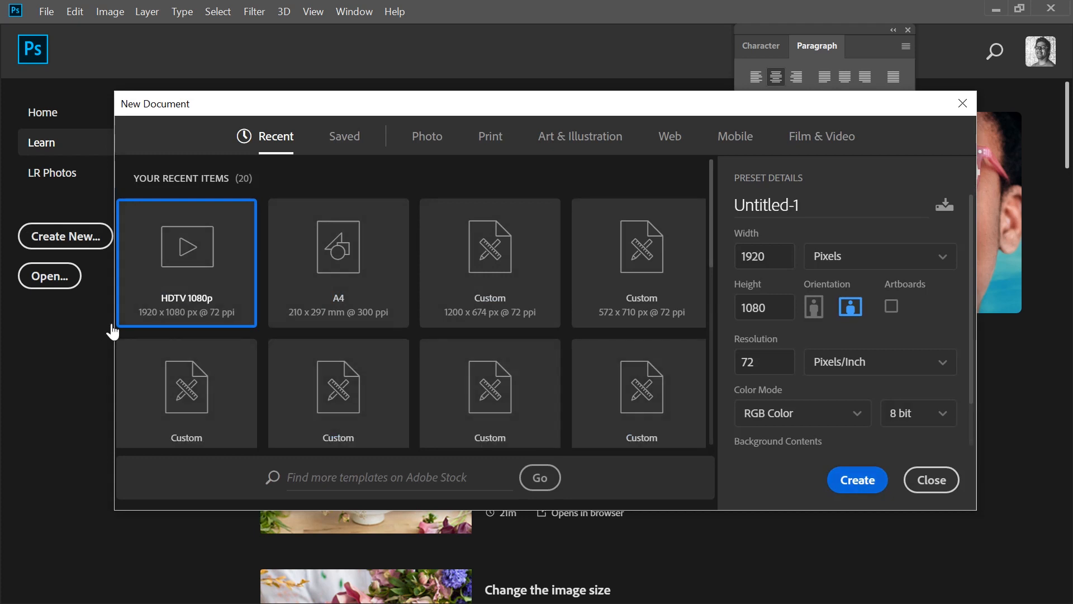
left_click(857, 479)
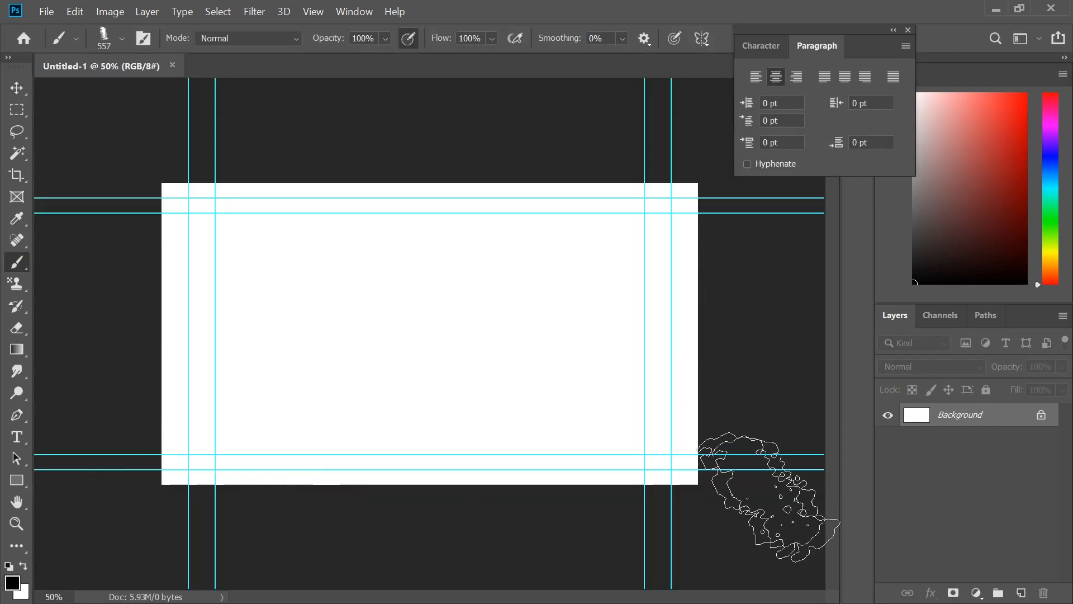
left_click(353, 12)
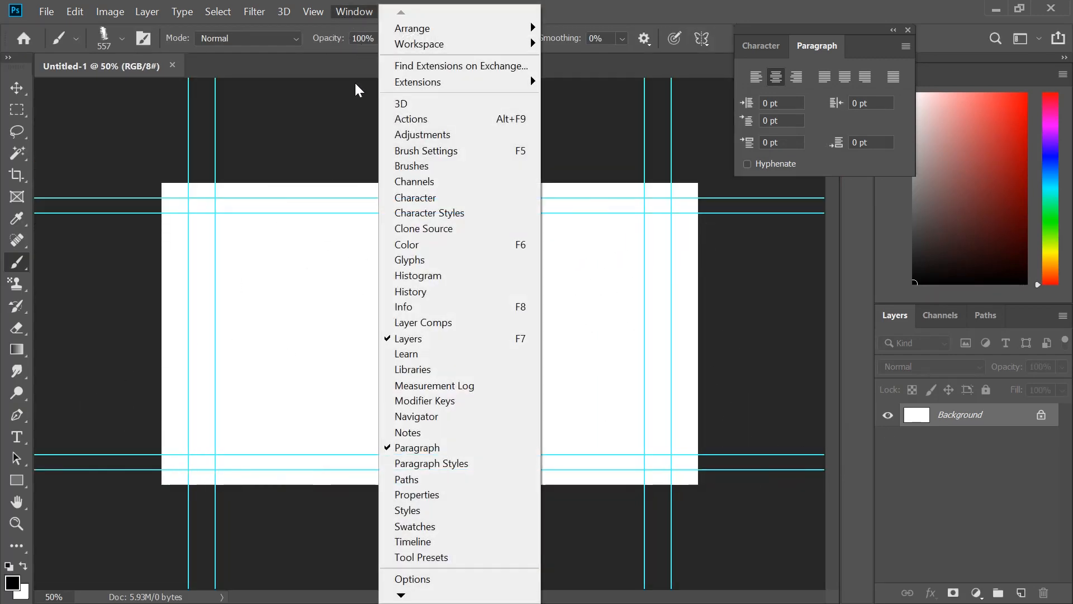
mouse_move(313, 13)
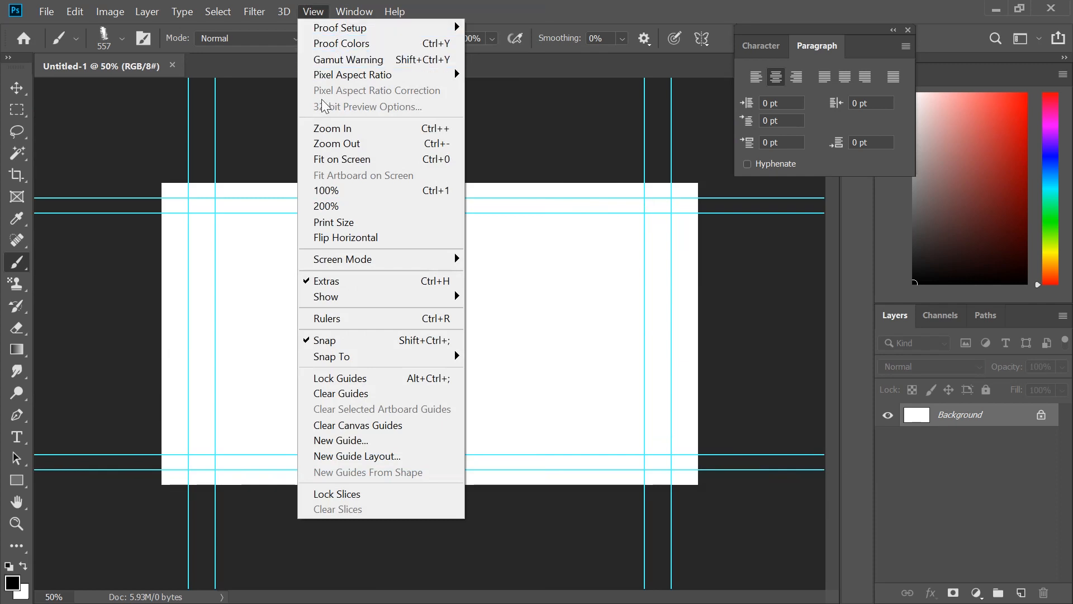
left_click(378, 402)
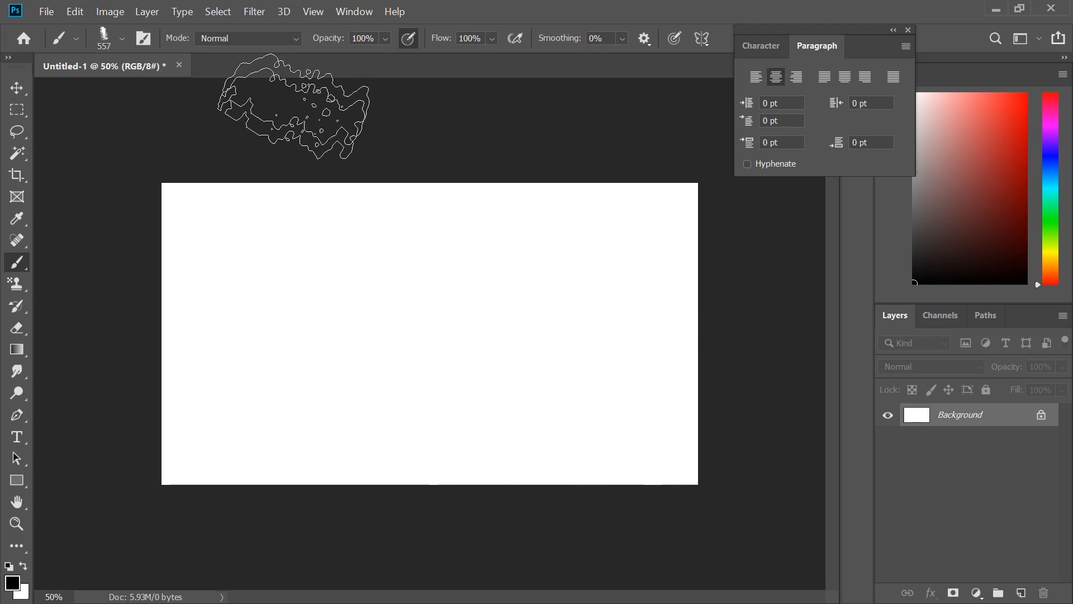
- Show the Timeline, create a video timeline, enlarge its frame scale and go to frame 1
left_click(350, 18)
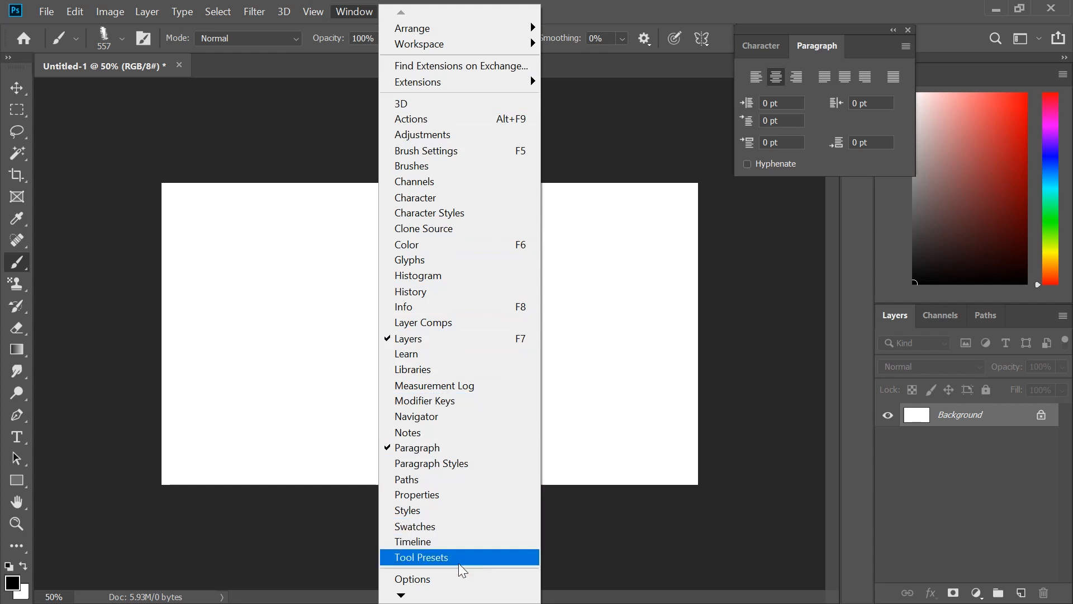
left_click(442, 542)
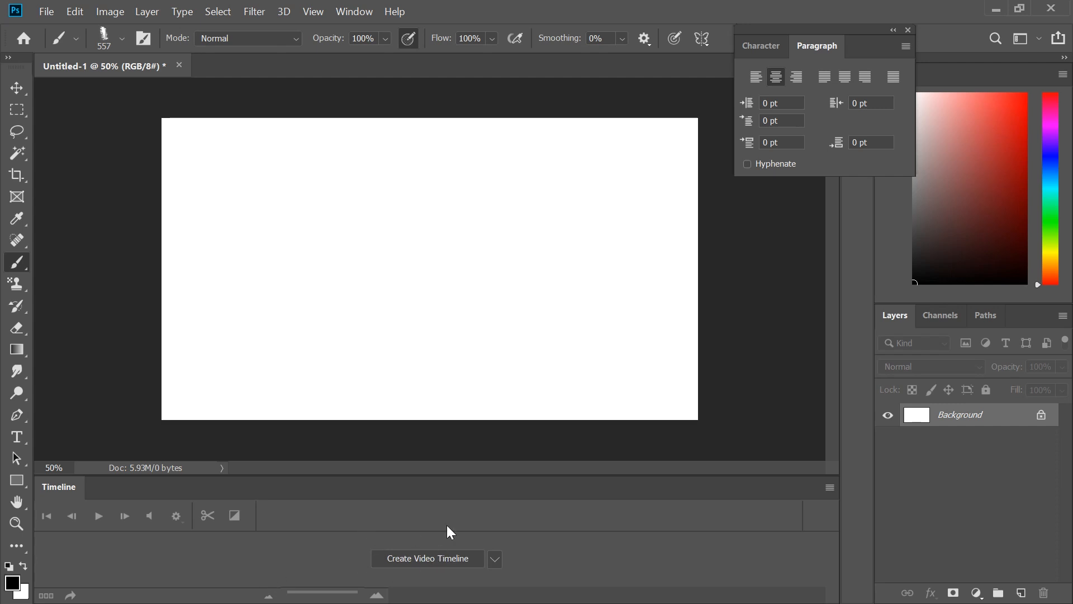
left_click(428, 557)
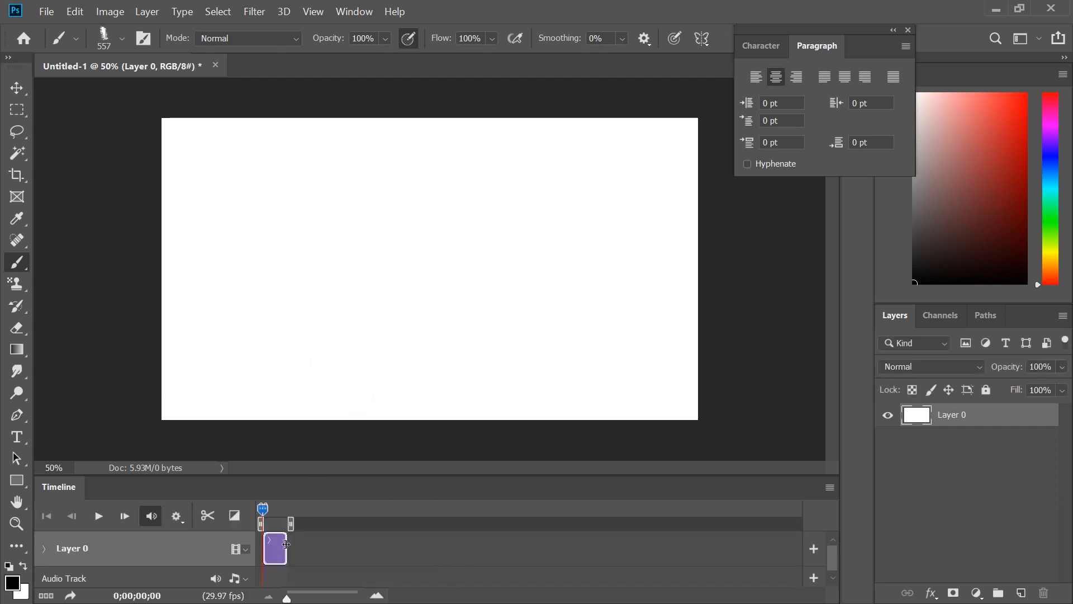
left_click_drag(289, 506, 266, 509)
left_click_drag(295, 598, 328, 597)
left_click(276, 509)
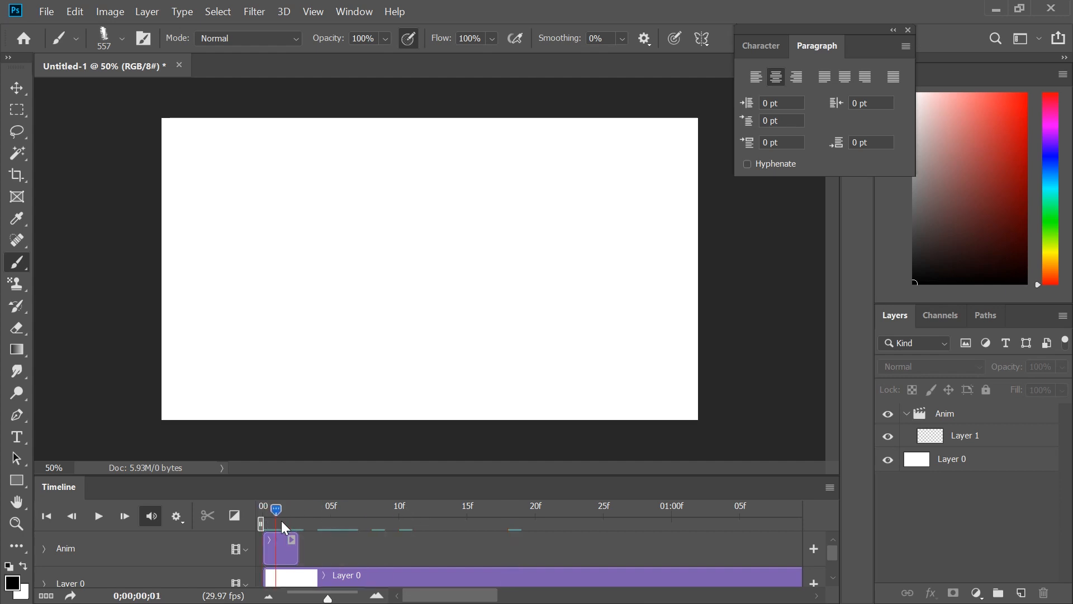
- Paint a broad dark brush stroke on Layer 1 and another on Layer 2 of the Anim groups
left_click(934, 445)
mouse_move(321, 318)
left_mouse_down()
mouse_move(283, 355)
mouse_move(489, 287)
left_mouse_up()
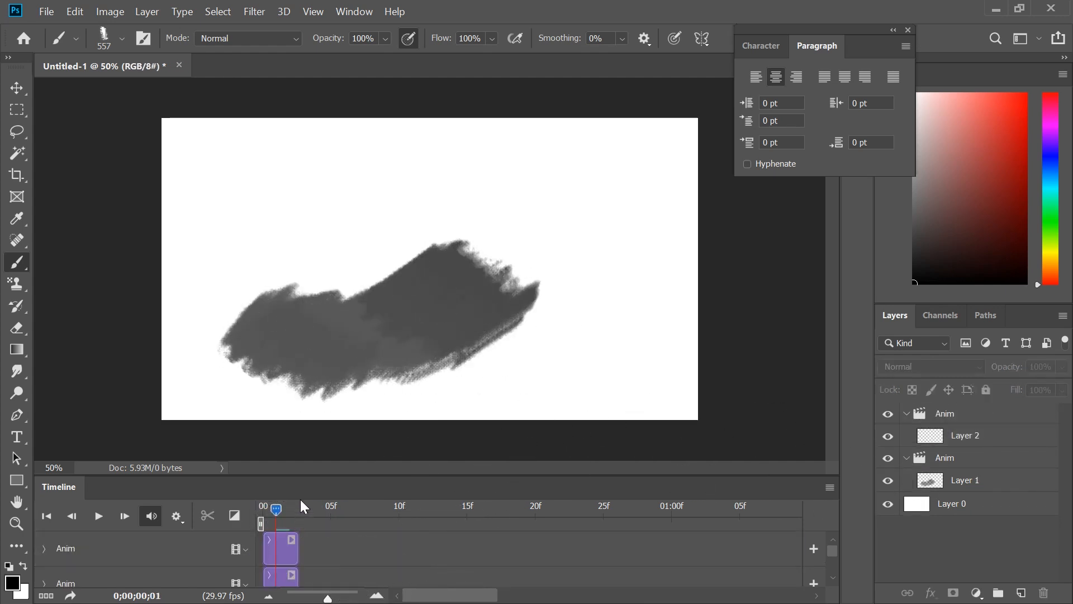
left_click(967, 438)
mouse_move(440, 367)
left_mouse_down()
mouse_move(499, 269)
mouse_move(459, 254)
left_mouse_up()
- Add another frame layer to the upper Anim group and paint a broad stroke on it at frame 3
key("F2")
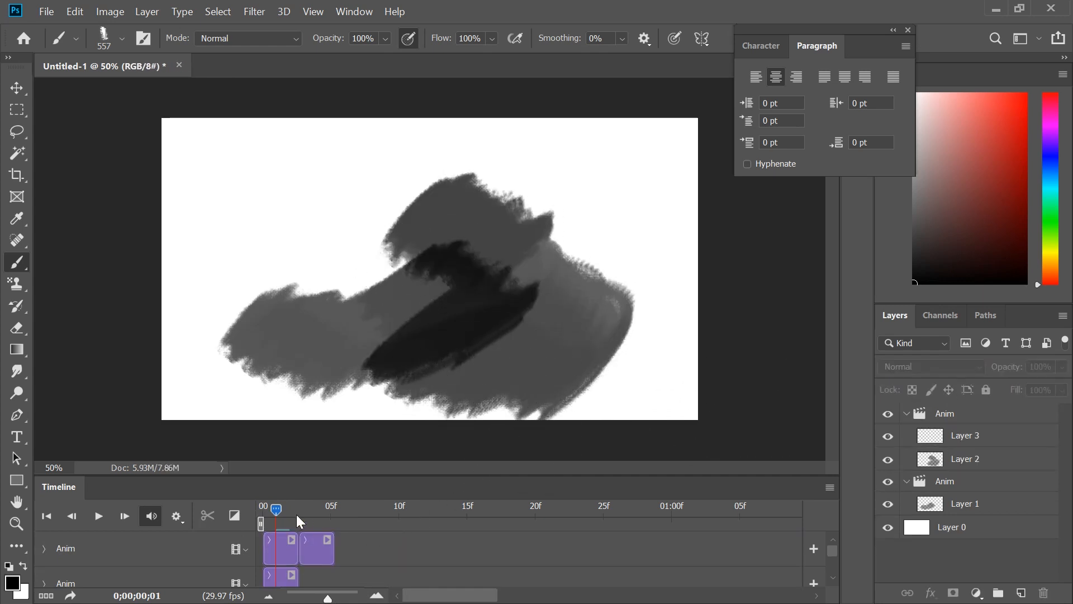
left_click(302, 513)
left_click(316, 540)
mouse_move(362, 310)
left_mouse_down()
mouse_move(465, 367)
mouse_move(520, 261)
left_mouse_up()
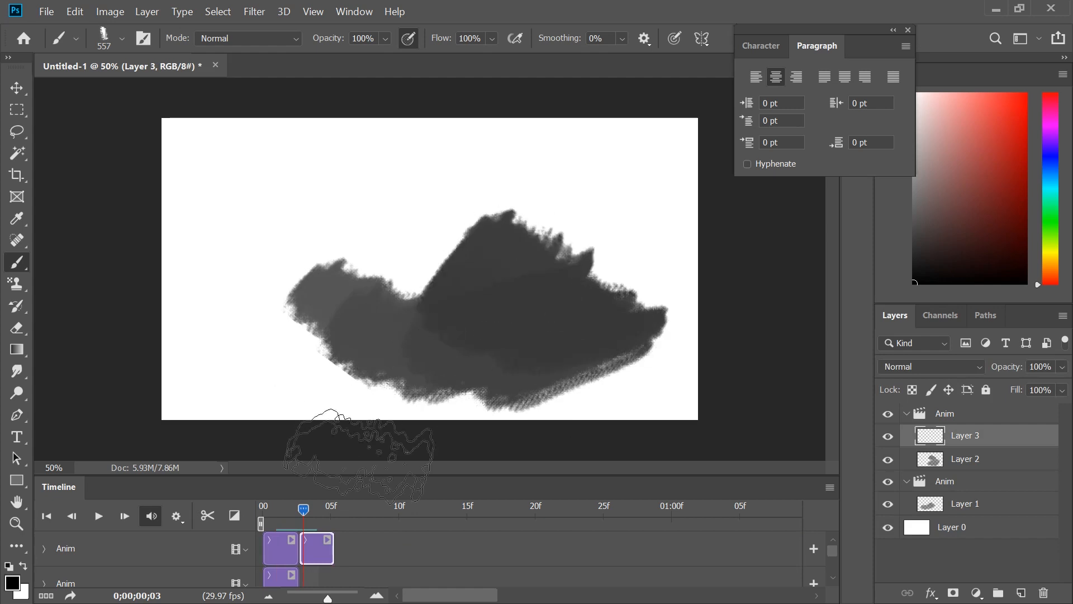
- Add one more frame layer after the second clip and paint broad strokes on it at frame 6
key("F2")
left_click(327, 512)
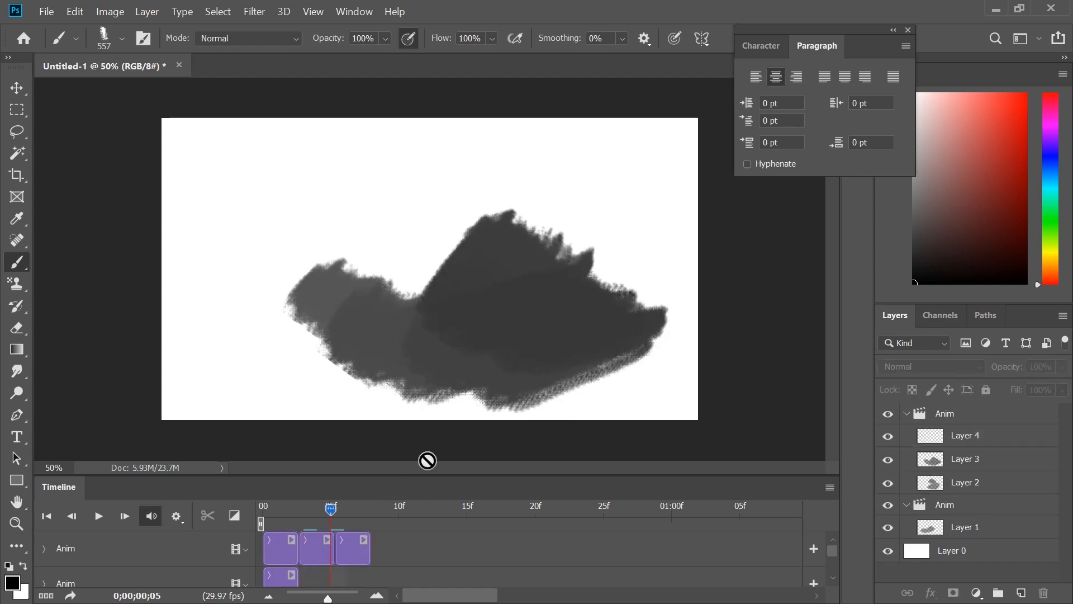
left_click(344, 509)
left_click(470, 319)
left_click(571, 255)
left_click(962, 441)
mouse_move(502, 263)
left_mouse_down()
mouse_move(395, 359)
mouse_move(575, 307)
mouse_move(411, 316)
left_mouse_up()
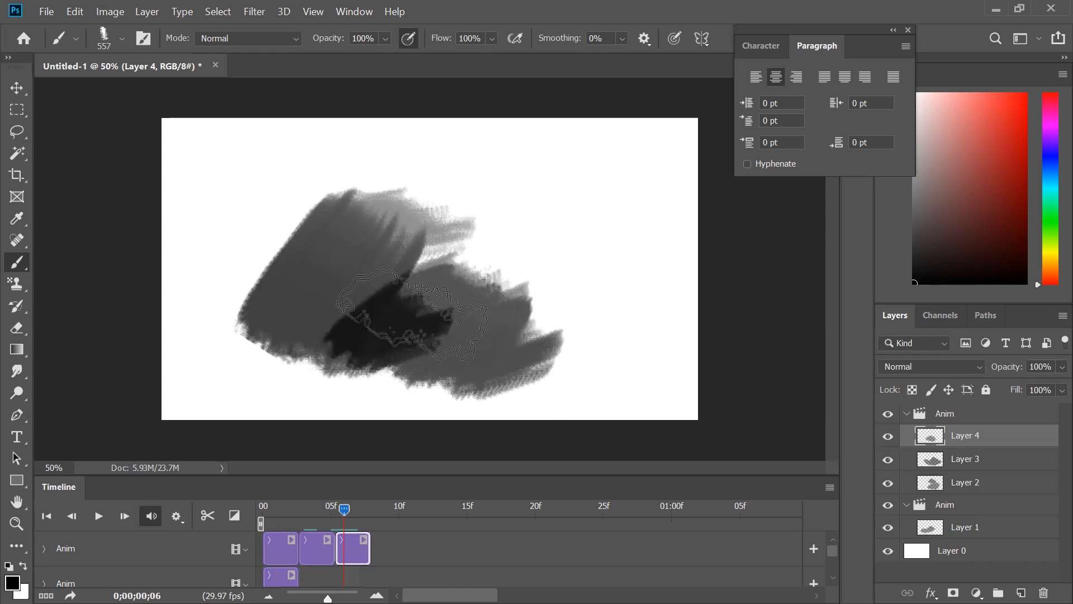
- Review the painted frames from the start of the timeline by checking the first two clips and playing the animation
mouse_move(354, 511)
left_mouse_down()
mouse_move(303, 515)
mouse_move(348, 522)
mouse_move(359, 548)
mouse_move(397, 536)
mouse_move(261, 543)
mouse_move(319, 539)
mouse_move(313, 511)
mouse_move(253, 517)
left_mouse_up()
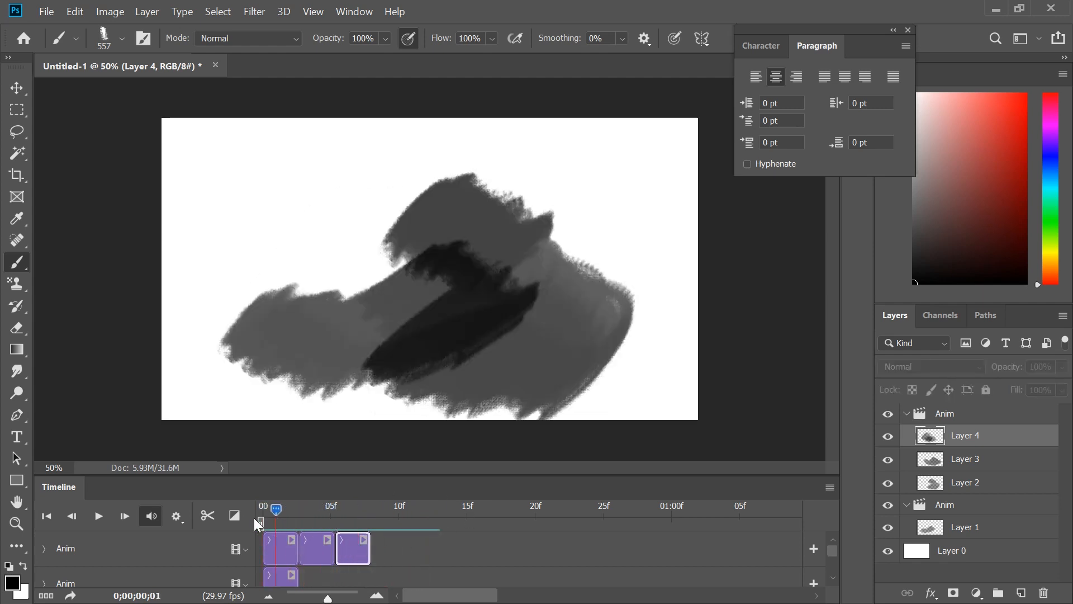
left_click(288, 551)
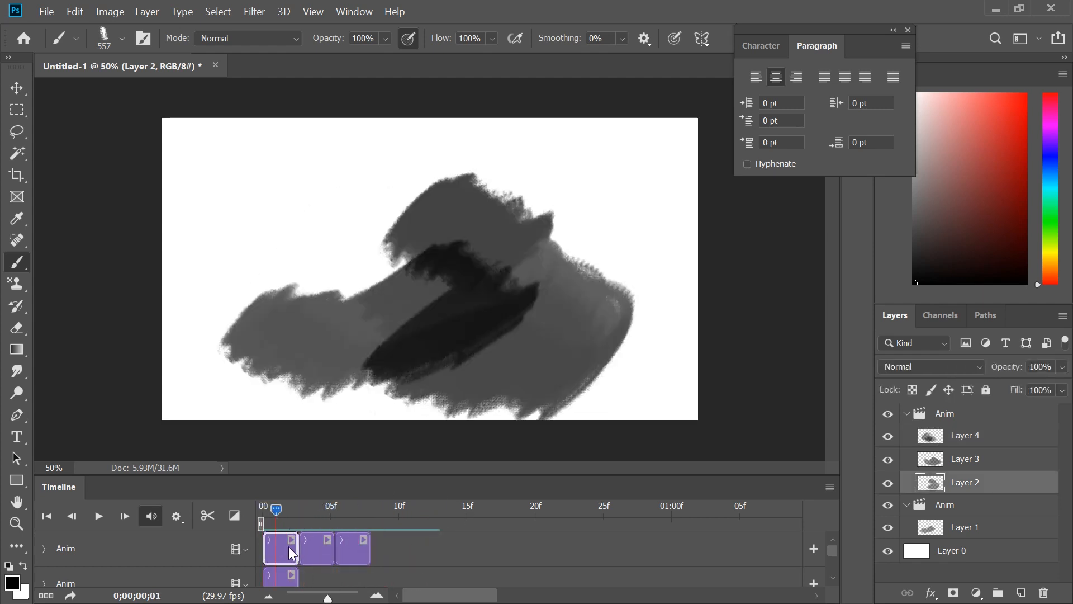
left_click(328, 551)
key("space")
key("space")
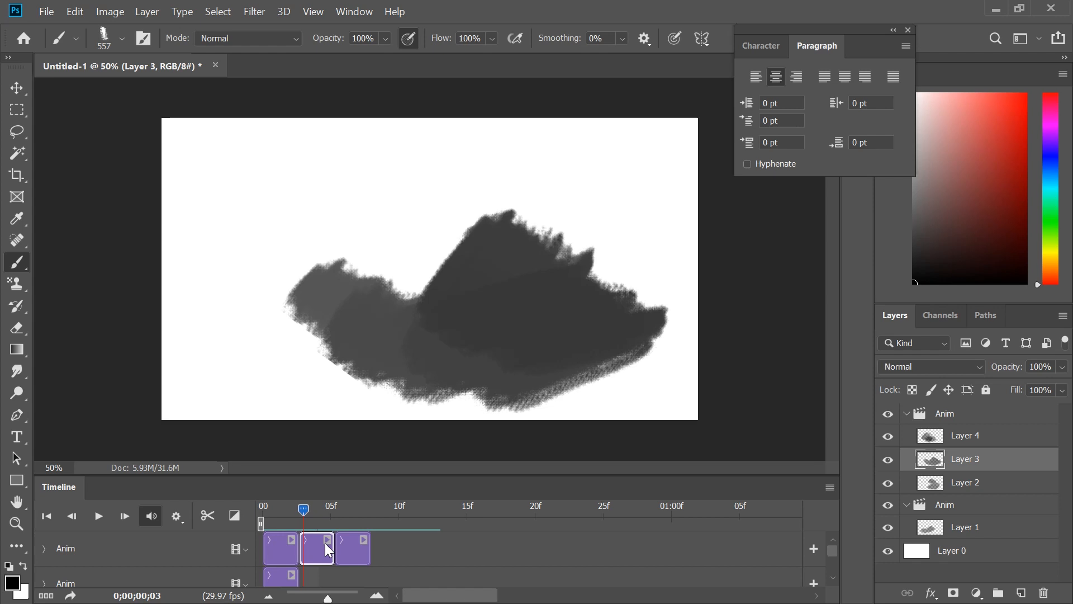
- Undo all painted frames, the Anim groups and the video timeline, and close the Timeline
mouse_move(304, 510)
left_mouse_down()
mouse_move(259, 510)
mouse_move(344, 509)
mouse_move(280, 512)
mouse_move(290, 510)
left_mouse_up()
key("ctrl+z")
key("ctrl+z")
key("ctrl+z")
key("ctrl+z")
key("ctrl+z")
key("ctrl+z")
key("ctrl+z")
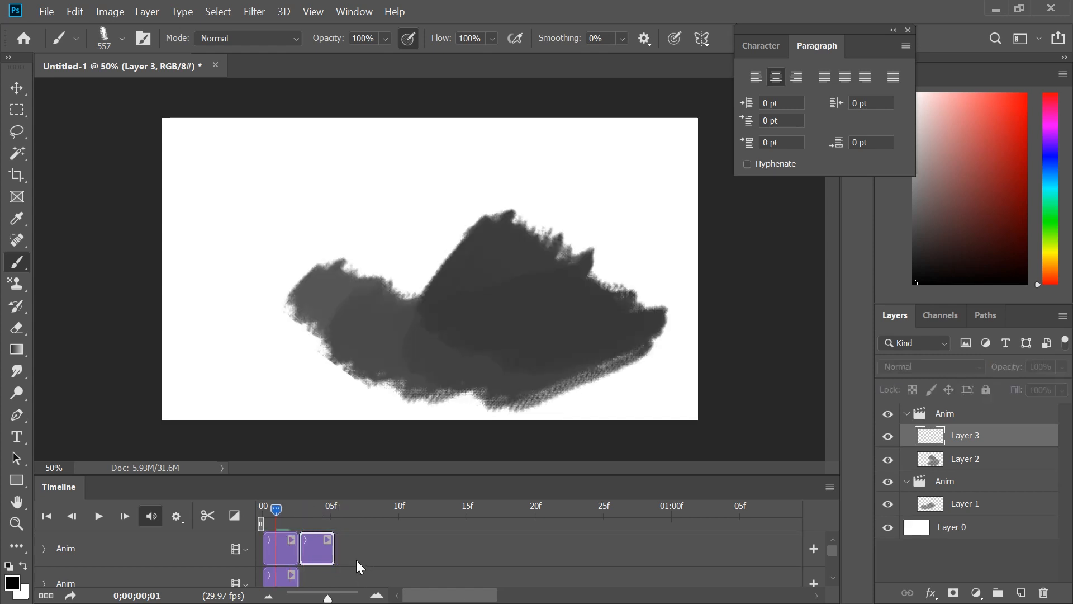
key("ctrl+z")
key("ctrl+z")
key("ctrl+z")
key("ctrl+z")
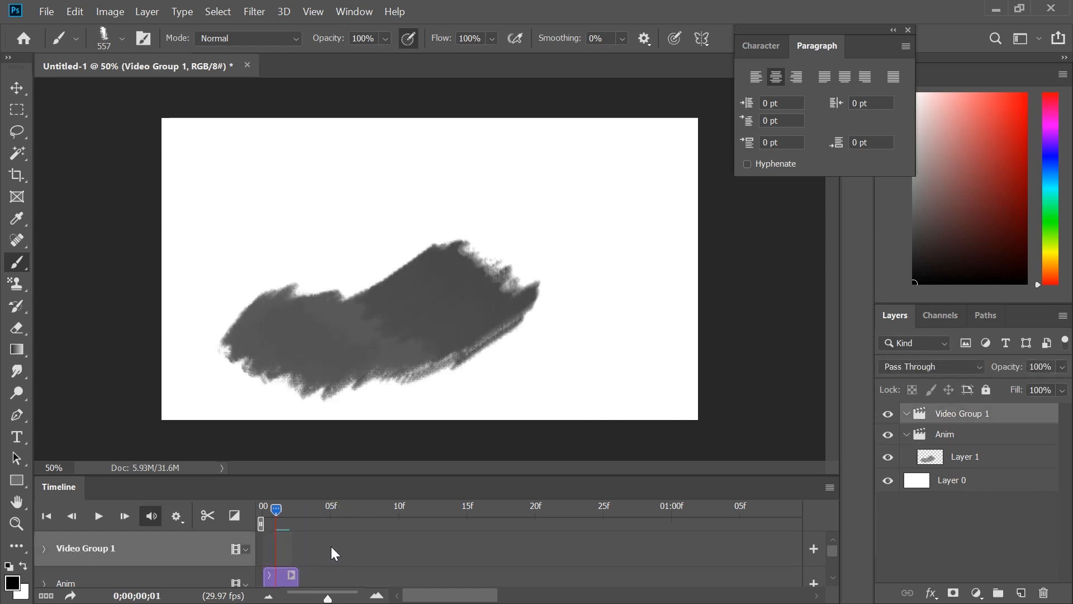
key("ctrl+z")
key("ctrl+z")
key("ctrl+z")
key("ctrl+z")
key("ctrl+z")
key("ctrl+z")
key("ctrl+z")
key("ctrl+z")
key("ctrl+z")
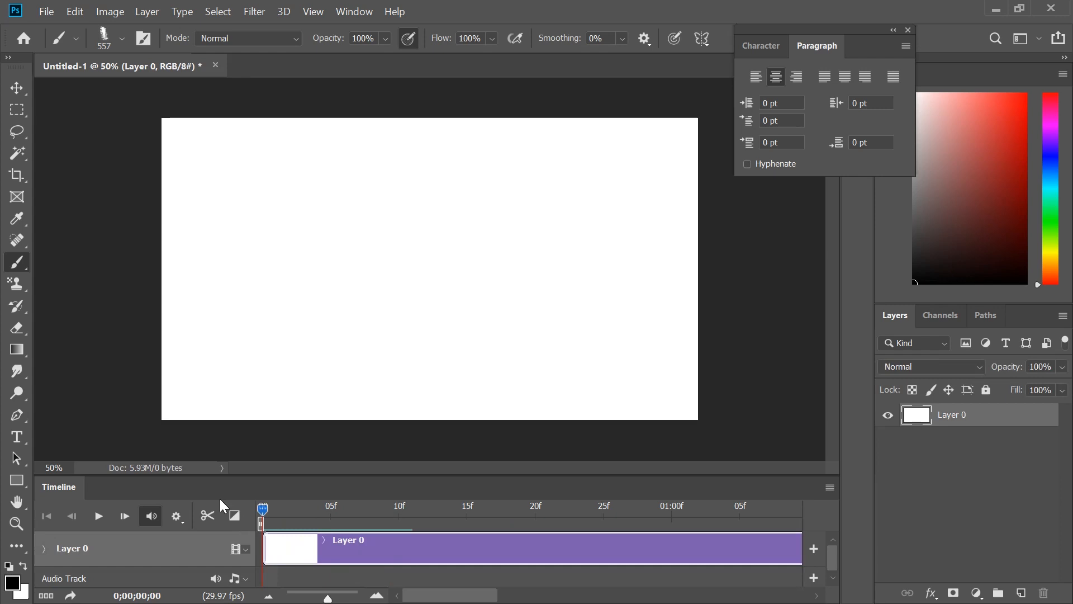
left_click(276, 509)
key("ctrl+z")
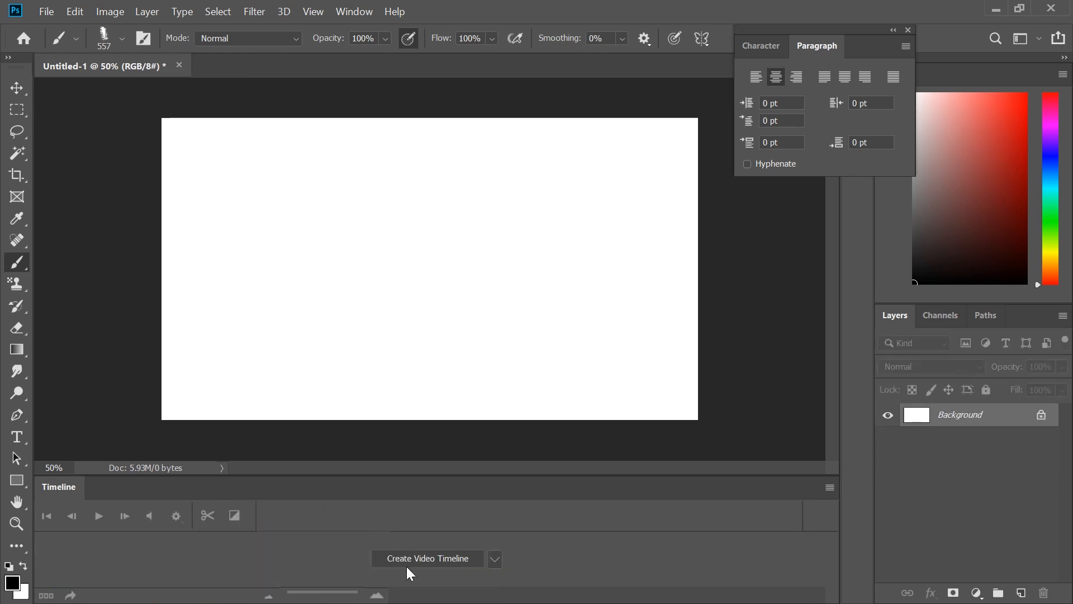
right_click(65, 489)
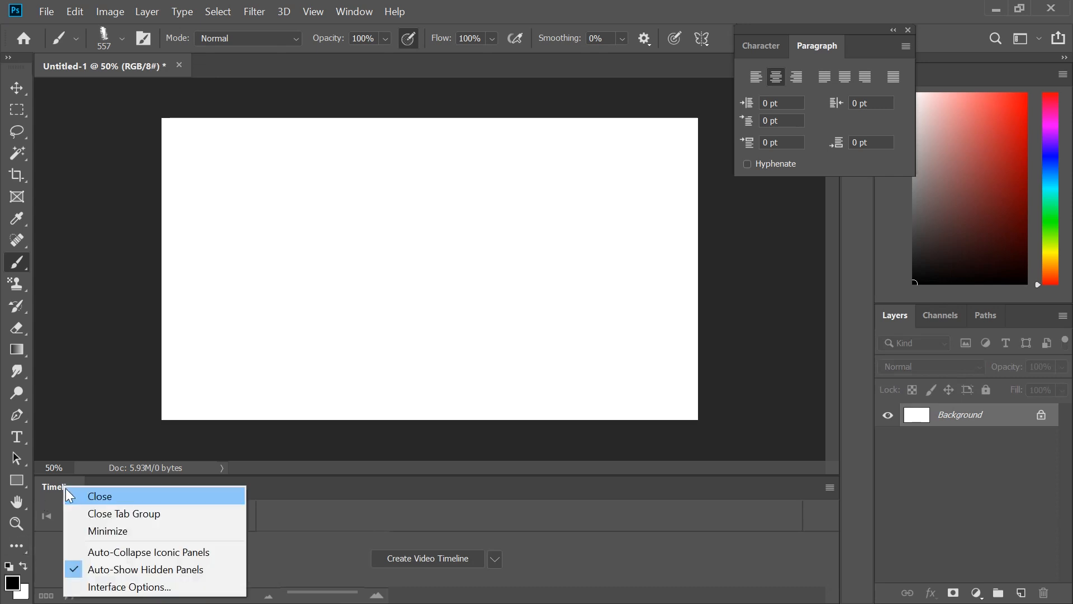
left_click(65, 490)
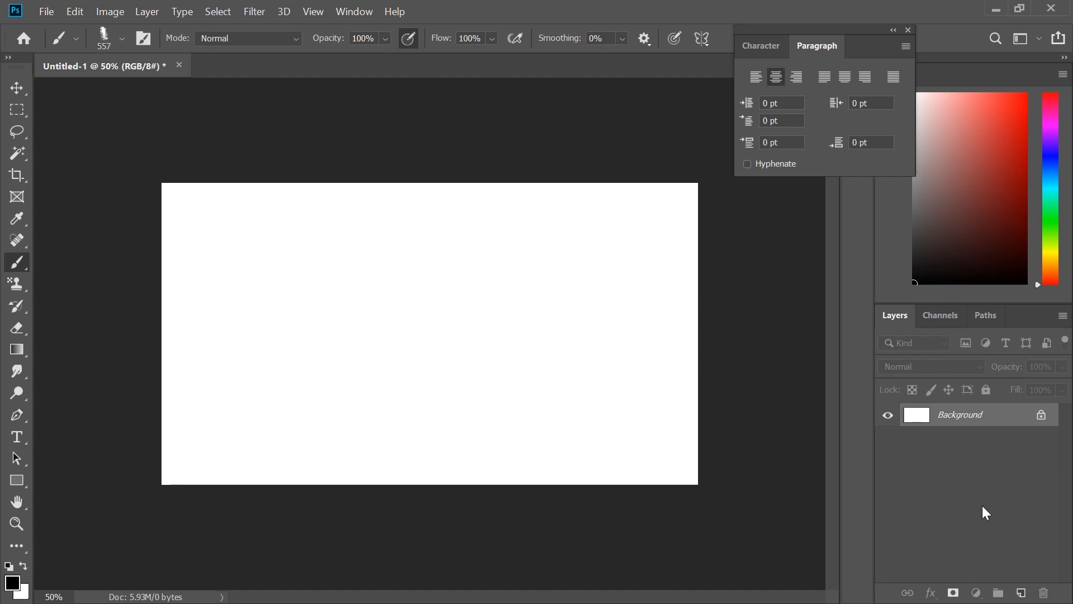
- Add a new layer and choose the OIL CANVAS 2 brush at 557 px with 100% opacity and 70% flow
left_click(1026, 593)
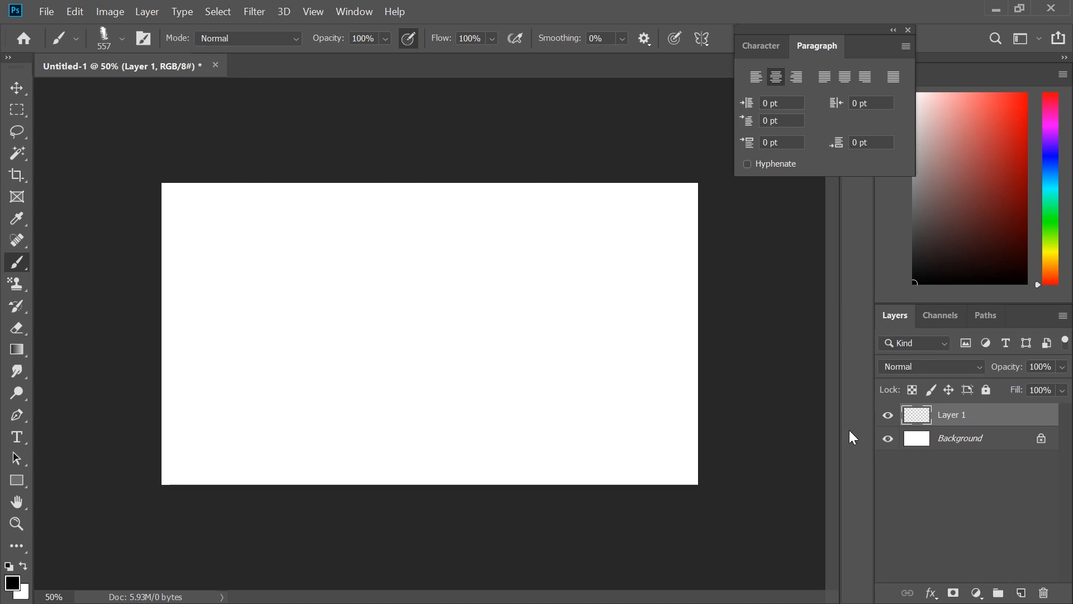
right_click(553, 319)
left_click_drag(980, 546, 980, 464)
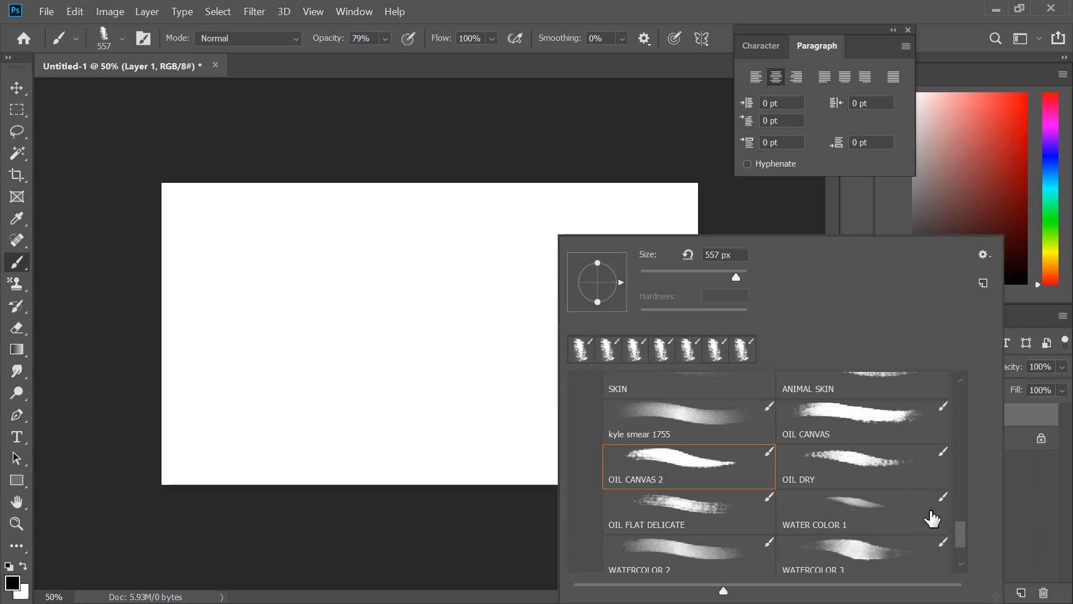
mouse_move(963, 524)
left_mouse_down()
mouse_move(964, 475)
mouse_move(967, 543)
mouse_move(968, 514)
mouse_move(964, 534)
left_mouse_up()
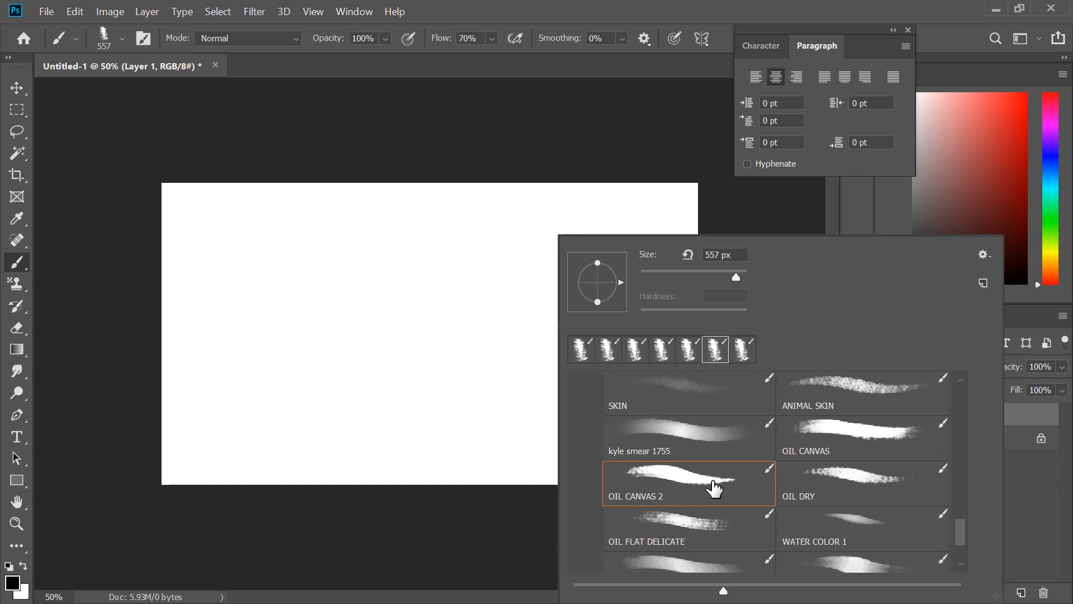
- Try the brush with broad black diagonal strokes across the lower canvas, and undo them
mouse_move(251, 475)
left_mouse_down()
mouse_move(411, 269)
mouse_move(522, 347)
mouse_move(695, 355)
mouse_move(742, 227)
mouse_move(514, 503)
mouse_move(399, 402)
mouse_move(203, 438)
mouse_move(144, 364)
mouse_move(352, 518)
left_mouse_up()
key("ctrl+z")
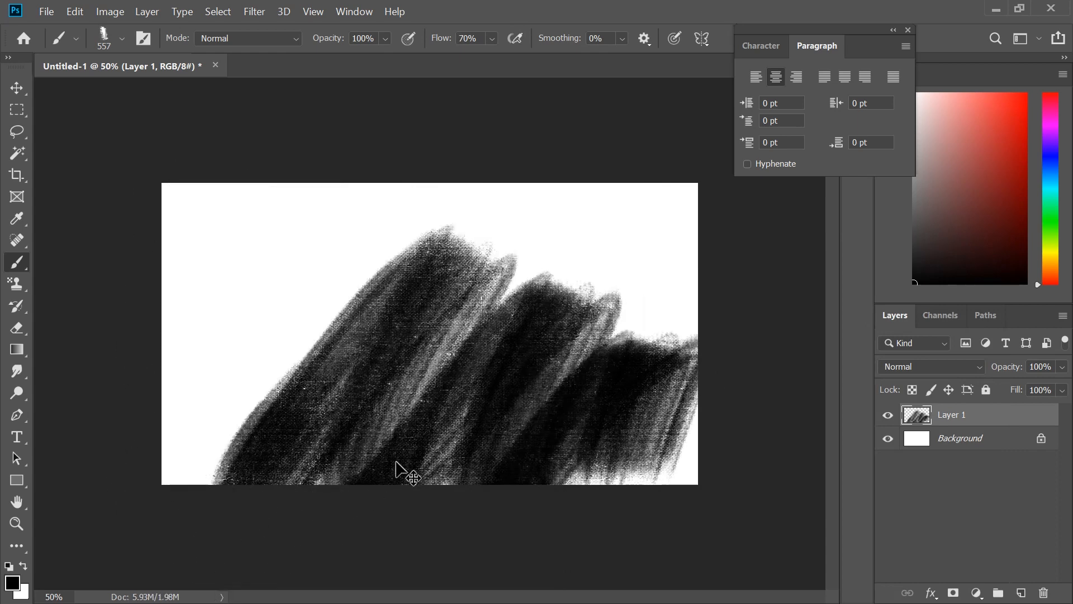
key("ctrl+z")
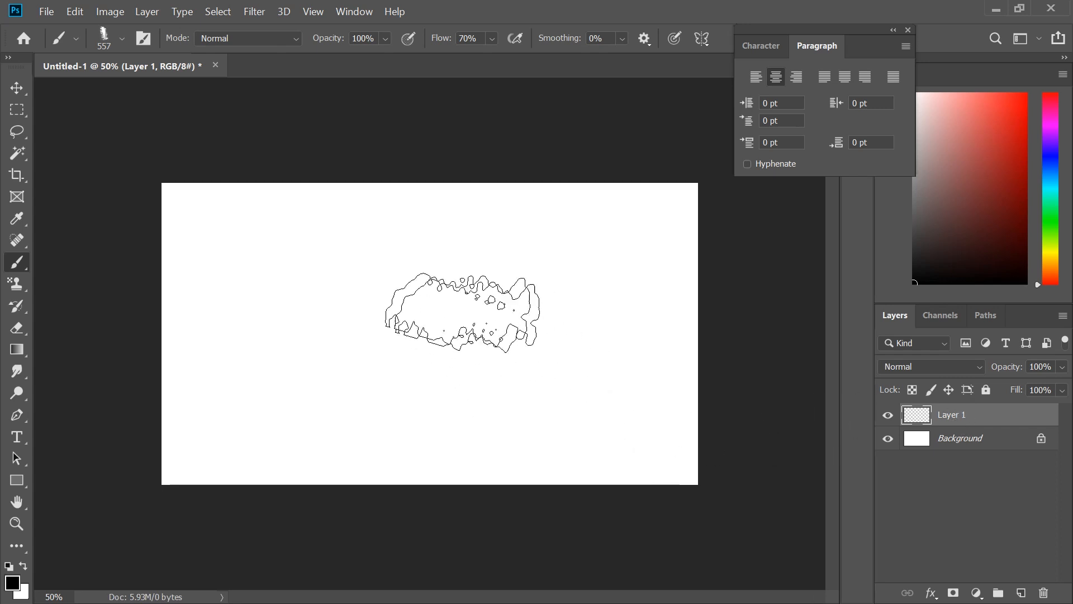
- Cover the whole canvas with black textured strokes, and paint over the upper middle to lower area with the brush opacity set to 18%
mouse_move(179, 173)
left_mouse_down()
mouse_move(209, 477)
mouse_move(220, 108)
mouse_move(229, 404)
mouse_move(283, 487)
mouse_move(325, 138)
mouse_move(269, 377)
mouse_move(287, 467)
mouse_move(377, 126)
mouse_move(279, 555)
mouse_move(371, 336)
mouse_move(435, 233)
mouse_move(342, 603)
mouse_move(485, 191)
mouse_move(497, 236)
mouse_move(505, 190)
mouse_move(493, 185)
mouse_move(550, 603)
mouse_move(528, 160)
mouse_move(644, 603)
mouse_move(555, 183)
mouse_move(654, 551)
mouse_move(639, 324)
mouse_move(598, 154)
mouse_move(693, 519)
mouse_move(693, 418)
mouse_move(643, 120)
mouse_move(697, 343)
mouse_move(655, 271)
mouse_move(652, 188)
mouse_move(531, 224)
mouse_move(347, 250)
mouse_move(634, 185)
mouse_move(346, 244)
mouse_move(289, 293)
mouse_move(397, 143)
mouse_move(158, 427)
mouse_move(216, 154)
mouse_move(143, 397)
mouse_move(165, 231)
mouse_move(188, 262)
mouse_move(223, 258)
mouse_move(238, 204)
mouse_move(202, 397)
mouse_move(211, 204)
mouse_move(202, 254)
left_mouse_up()
mouse_move(169, 466)
left_mouse_down()
mouse_move(221, 312)
mouse_move(318, 503)
mouse_move(371, 533)
mouse_move(404, 166)
mouse_move(500, 222)
mouse_move(520, 503)
mouse_move(444, 139)
left_mouse_up()
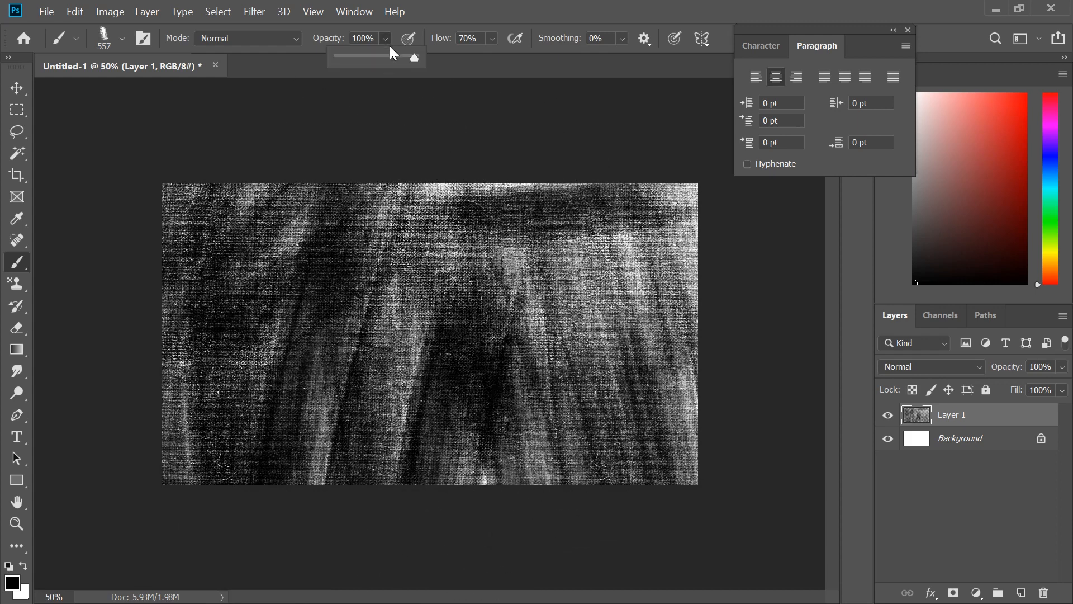
left_click_drag(376, 59, 350, 74)
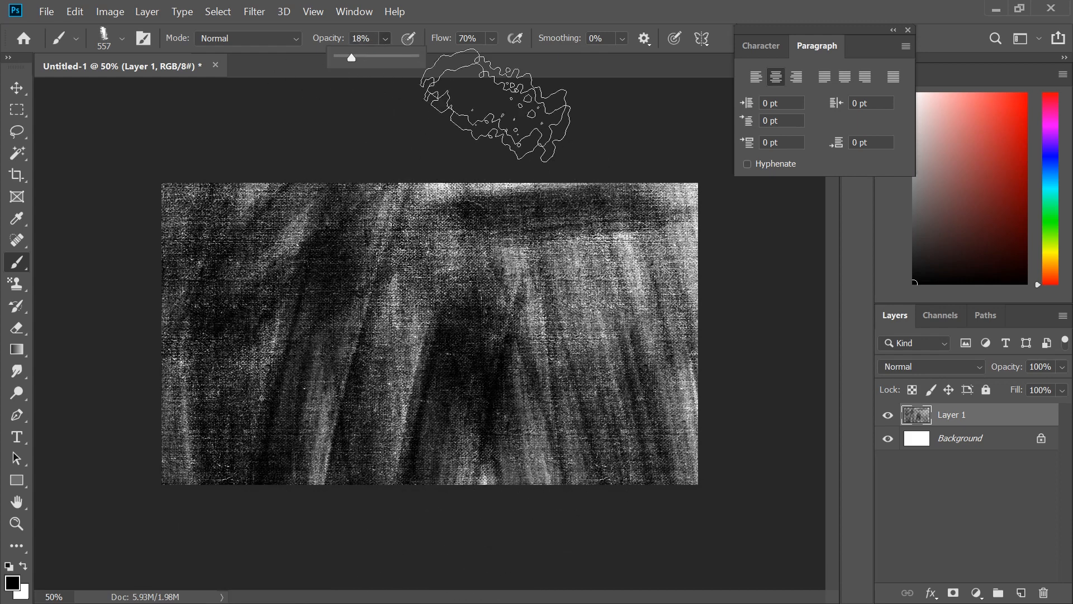
mouse_move(484, 219)
left_mouse_down()
mouse_move(392, 420)
mouse_move(605, 207)
mouse_move(684, 157)
mouse_move(583, 449)
left_mouse_up()
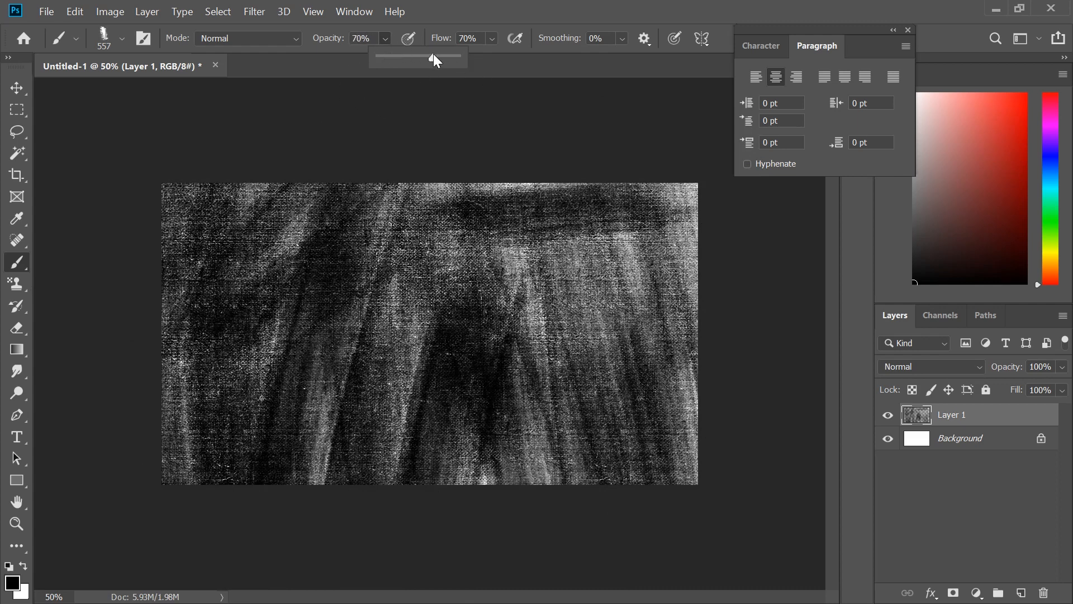
- Set the brush opacity to 71%, hide Layer 1 and paint black textured strokes over the right half of a new layer
left_click_drag(430, 55, 434, 55)
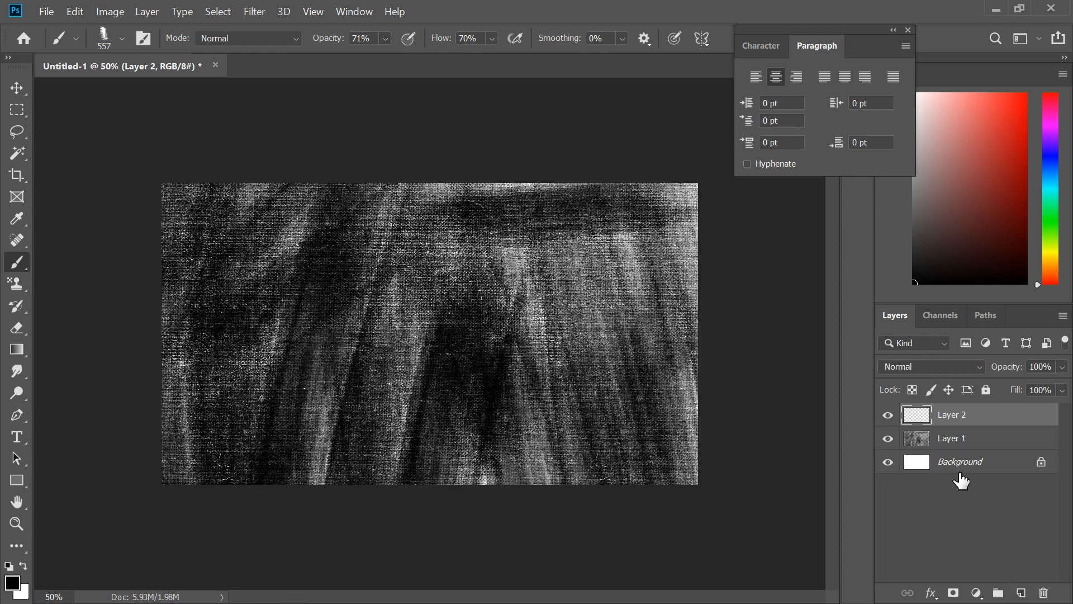
left_click(888, 439)
mouse_move(628, 143)
left_mouse_down()
mouse_move(700, 468)
mouse_move(623, 359)
mouse_move(607, 117)
mouse_move(479, 514)
mouse_move(503, 192)
mouse_move(522, 173)
mouse_move(506, 280)
left_mouse_up()
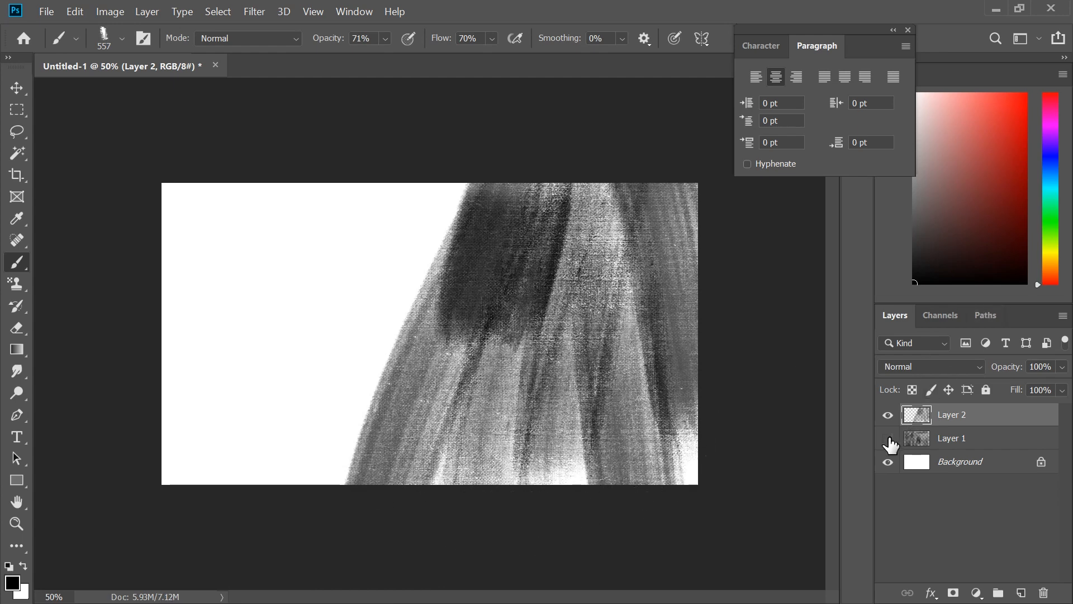
- Set the brush flow to 87% and cover the rest of Layer 2 with overlapping black textured strokes
left_click_drag(493, 38, 531, 56)
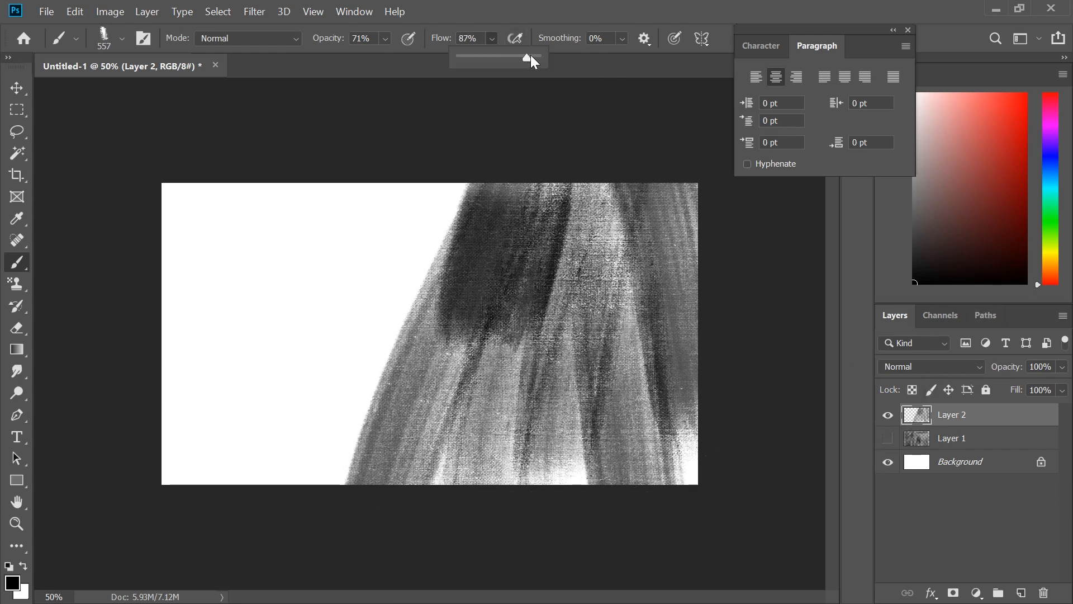
mouse_move(576, 187)
left_mouse_down()
mouse_move(582, 440)
mouse_move(484, 146)
mouse_move(356, 461)
mouse_move(372, 234)
mouse_move(401, 269)
mouse_move(445, 270)
mouse_move(453, 217)
mouse_move(418, 256)
mouse_move(307, 165)
mouse_move(341, 561)
mouse_move(209, 183)
mouse_move(269, 552)
mouse_move(153, 397)
mouse_move(324, 547)
left_mouse_up()
mouse_move(287, 492)
left_mouse_down()
mouse_move(218, 187)
mouse_move(120, 192)
mouse_move(359, 143)
mouse_move(279, 251)
mouse_move(266, 369)
mouse_move(312, 371)
mouse_move(359, 156)
mouse_move(539, 251)
mouse_move(332, 351)
mouse_move(555, 417)
mouse_move(527, 486)
mouse_move(643, 485)
mouse_move(654, 495)
mouse_move(665, 472)
mouse_move(430, 132)
mouse_move(565, 348)
mouse_move(762, 309)
mouse_move(774, 321)
mouse_move(236, 133)
mouse_move(149, 476)
mouse_move(251, 426)
mouse_move(491, 414)
mouse_move(452, 429)
left_mouse_up()
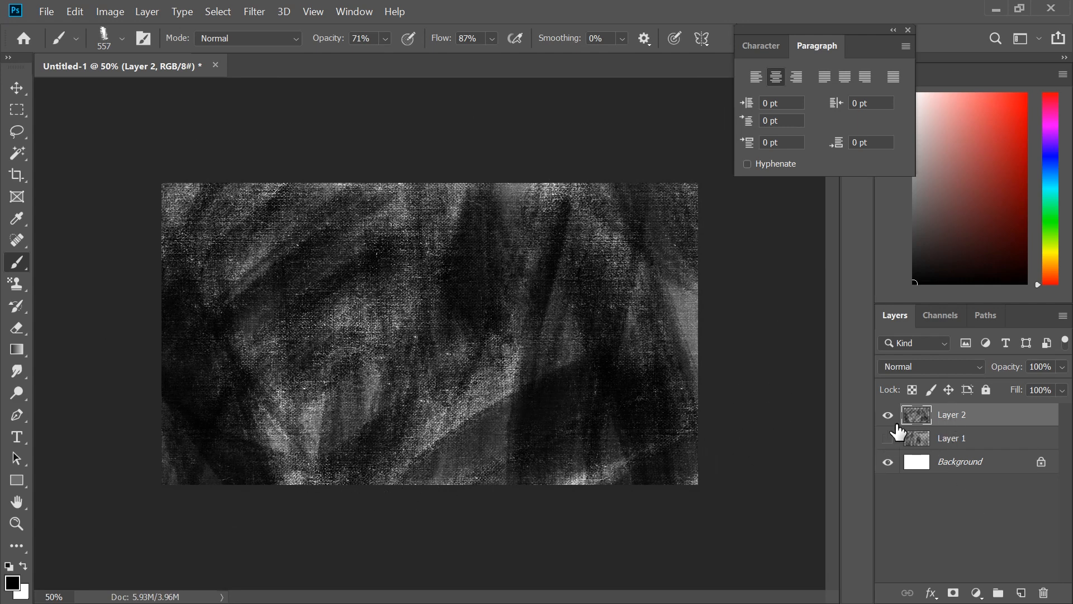
- Hide Layer 2, add a third layer and cover its whole canvas with black textured strokes in varied directions
left_click(887, 414)
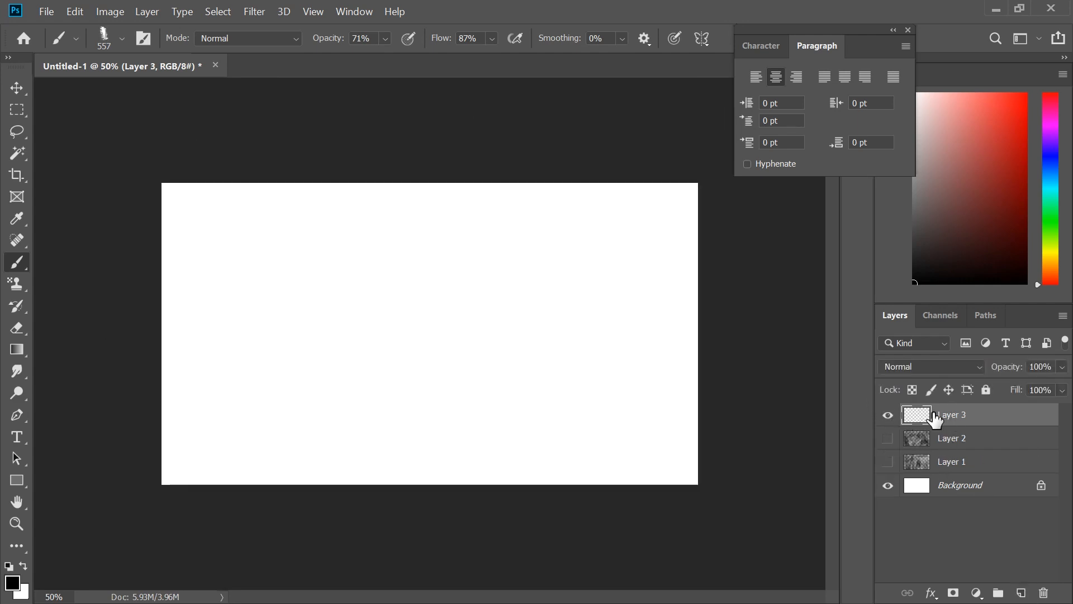
mouse_move(271, 244)
left_mouse_down()
mouse_move(117, 324)
mouse_move(290, 139)
mouse_move(221, 277)
mouse_move(179, 584)
mouse_move(173, 204)
mouse_move(154, 262)
mouse_move(216, 531)
mouse_move(335, 376)
mouse_move(451, 328)
mouse_move(493, 400)
mouse_move(311, 491)
mouse_move(240, 491)
mouse_move(192, 474)
mouse_move(269, 419)
mouse_move(185, 207)
mouse_move(548, 266)
left_mouse_up()
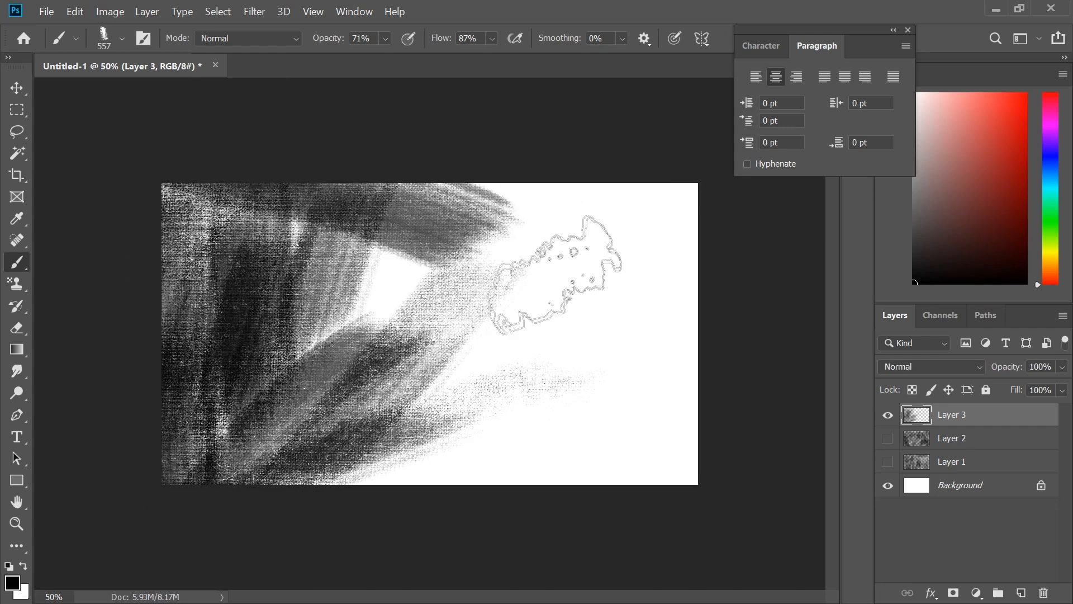
mouse_move(520, 190)
left_mouse_down()
mouse_move(639, 125)
mouse_move(688, 326)
mouse_move(620, 274)
mouse_move(492, 238)
mouse_move(312, 439)
mouse_move(402, 495)
left_mouse_up()
mouse_move(695, 538)
left_mouse_down()
mouse_move(560, 394)
mouse_move(505, 173)
mouse_move(666, 358)
mouse_move(487, 103)
mouse_move(585, 345)
mouse_move(567, 343)
mouse_move(488, 259)
mouse_move(465, 440)
mouse_move(513, 255)
mouse_move(487, 439)
mouse_move(395, 197)
mouse_move(283, 448)
mouse_move(429, 288)
mouse_move(417, 561)
mouse_move(326, 151)
mouse_move(298, 292)
mouse_move(307, 330)
mouse_move(248, 198)
mouse_move(194, 472)
mouse_move(227, 305)
mouse_move(226, 498)
mouse_move(177, 162)
mouse_move(150, 345)
mouse_move(192, 145)
mouse_move(241, 273)
mouse_move(502, 240)
mouse_move(389, 123)
mouse_move(155, 440)
mouse_move(324, 167)
mouse_move(549, 203)
mouse_move(611, 257)
mouse_move(366, 204)
mouse_move(734, 250)
mouse_move(479, 223)
left_mouse_up()
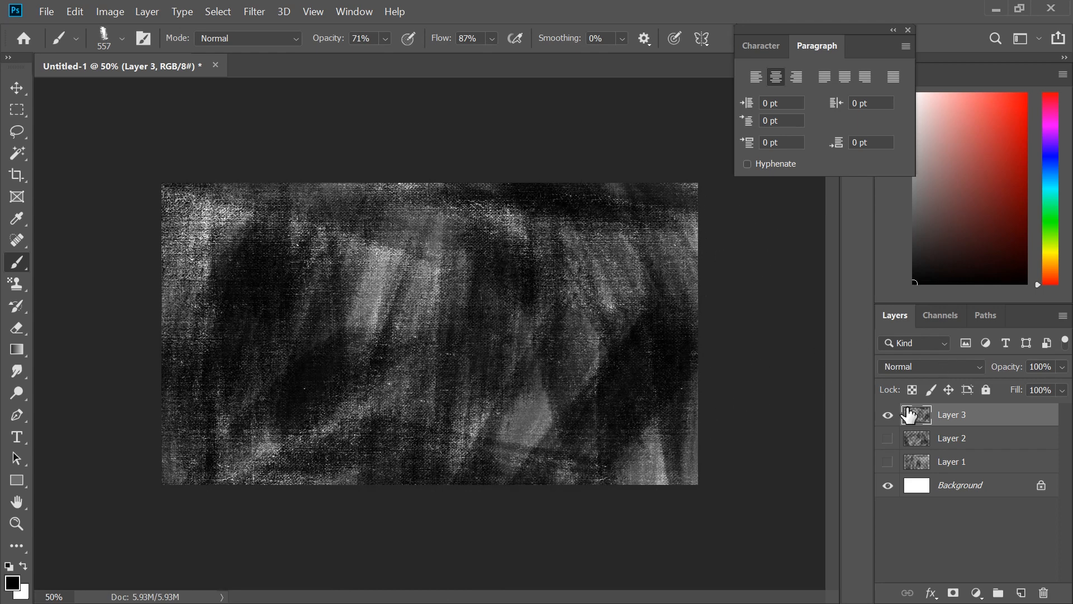
- Hide Layer 3, add a fourth layer and fill the canvas with black textured strokes, darkening the light areas
left_click(888, 415)
left_click(1020, 592)
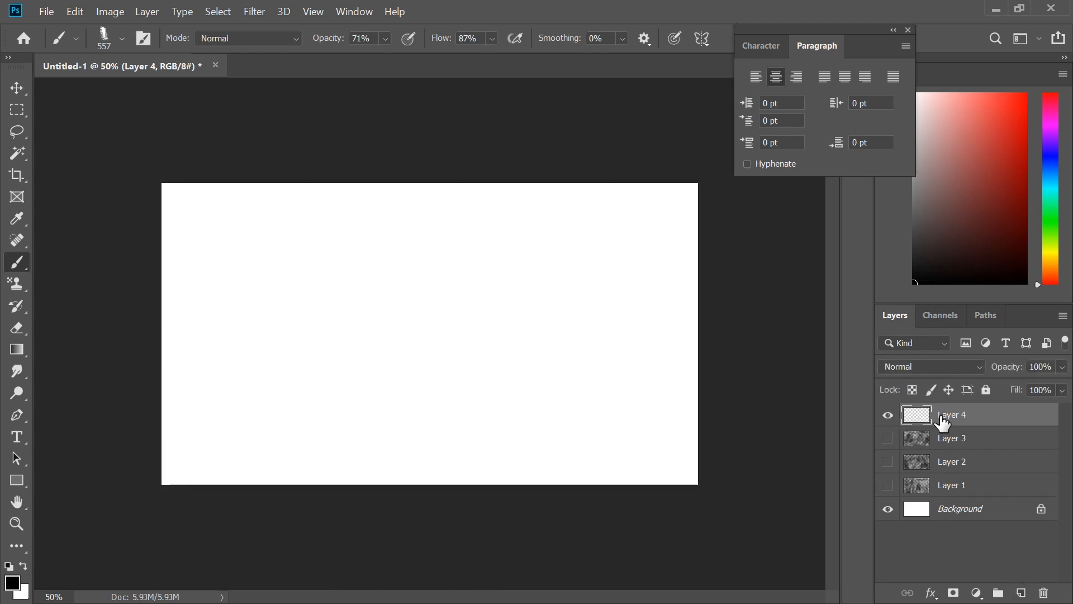
mouse_move(631, 156)
left_mouse_down()
mouse_move(678, 352)
mouse_move(724, 336)
mouse_move(629, 540)
mouse_move(728, 344)
mouse_move(457, 568)
mouse_move(693, 253)
mouse_move(597, 390)
mouse_move(589, 321)
mouse_move(623, 235)
mouse_move(666, 301)
mouse_move(622, 164)
mouse_move(710, 239)
mouse_move(351, 202)
mouse_move(449, 225)
mouse_move(678, 317)
mouse_move(558, 165)
mouse_move(528, 562)
mouse_move(485, 232)
mouse_move(432, 464)
mouse_move(571, 360)
mouse_move(351, 601)
mouse_move(568, 233)
mouse_move(437, 404)
mouse_move(255, 483)
mouse_move(363, 221)
mouse_move(201, 586)
mouse_move(146, 357)
mouse_move(158, 286)
mouse_move(226, 468)
mouse_move(433, 210)
mouse_move(407, 413)
mouse_move(379, 404)
mouse_move(413, 181)
mouse_move(415, 596)
mouse_move(588, 345)
mouse_move(445, 195)
mouse_move(582, 456)
mouse_move(560, 303)
mouse_move(411, 210)
mouse_move(377, 444)
mouse_move(340, 200)
mouse_move(284, 444)
mouse_move(339, 172)
mouse_move(183, 415)
mouse_move(253, 158)
mouse_move(144, 343)
mouse_move(207, 143)
mouse_move(134, 293)
mouse_move(192, 183)
mouse_move(342, 483)
mouse_move(257, 127)
mouse_move(250, 514)
mouse_move(266, 421)
mouse_move(348, 215)
mouse_move(402, 466)
mouse_move(498, 172)
mouse_move(583, 383)
mouse_move(602, 139)
mouse_move(339, 498)
left_mouse_up()
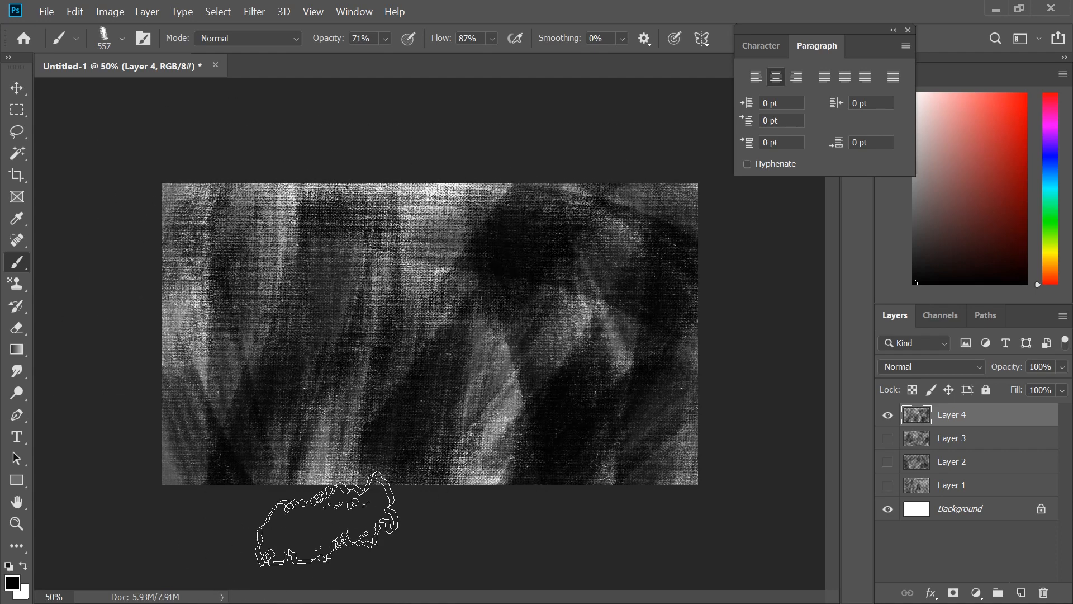
mouse_move(423, 316)
left_mouse_down()
mouse_move(301, 142)
mouse_move(134, 210)
left_mouse_up()
mouse_move(202, 200)
left_mouse_down()
mouse_move(364, 159)
mouse_move(188, 517)
mouse_move(158, 284)
left_mouse_up()
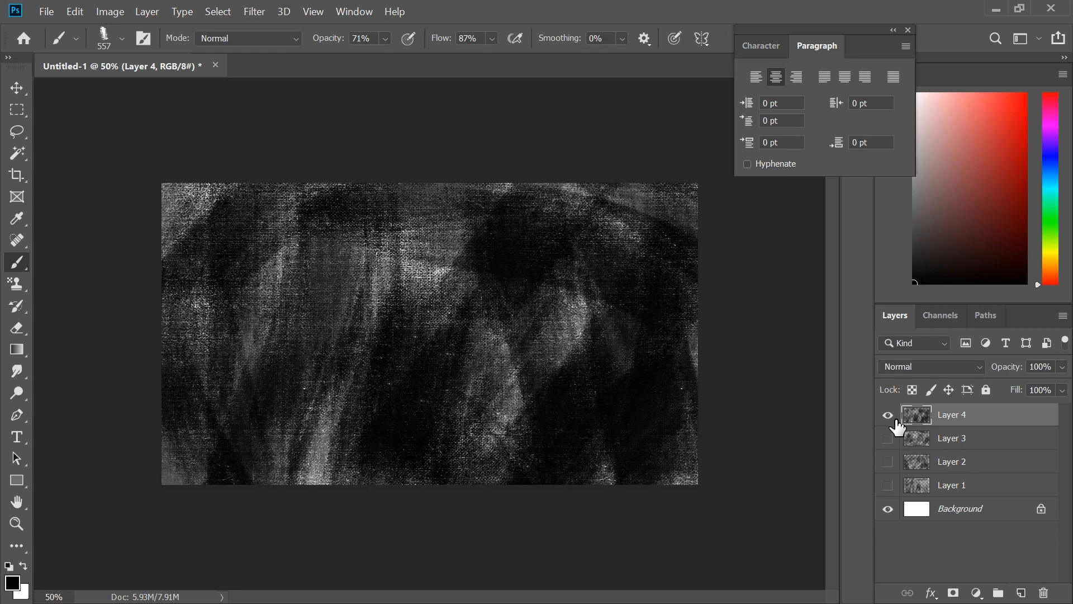
- Compare the four painted textures by showing each layer on its own in sequence
left_click(897, 462)
left_click(899, 486)
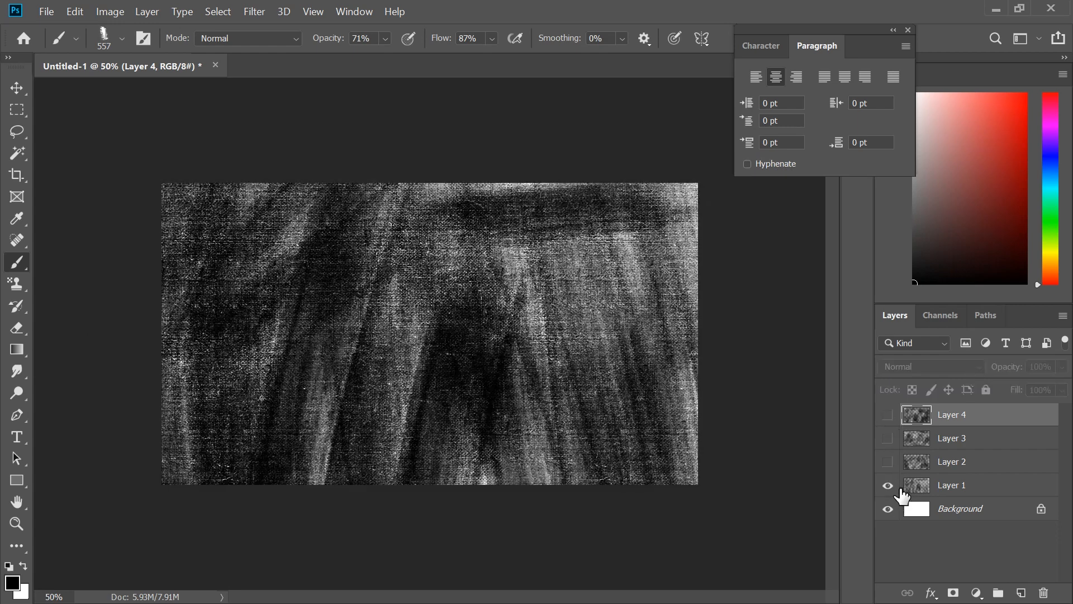
left_click(889, 485)
left_click(888, 462)
left_click(888, 461)
left_click(889, 438)
left_click(888, 438)
left_click(888, 415)
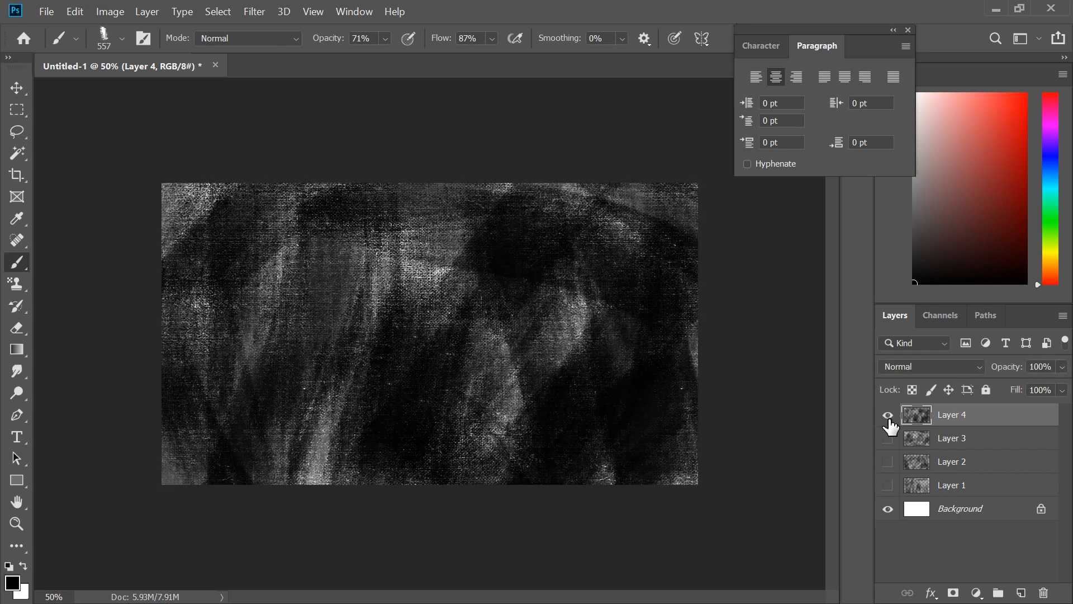
left_click(888, 415)
left_click(889, 419)
left_click(889, 436)
left_click(890, 463)
left_click(892, 485)
- Make all four painted layers visible and delete the white Background layer
left_click(893, 485)
left_click(890, 462)
left_click(889, 439)
left_click(888, 414)
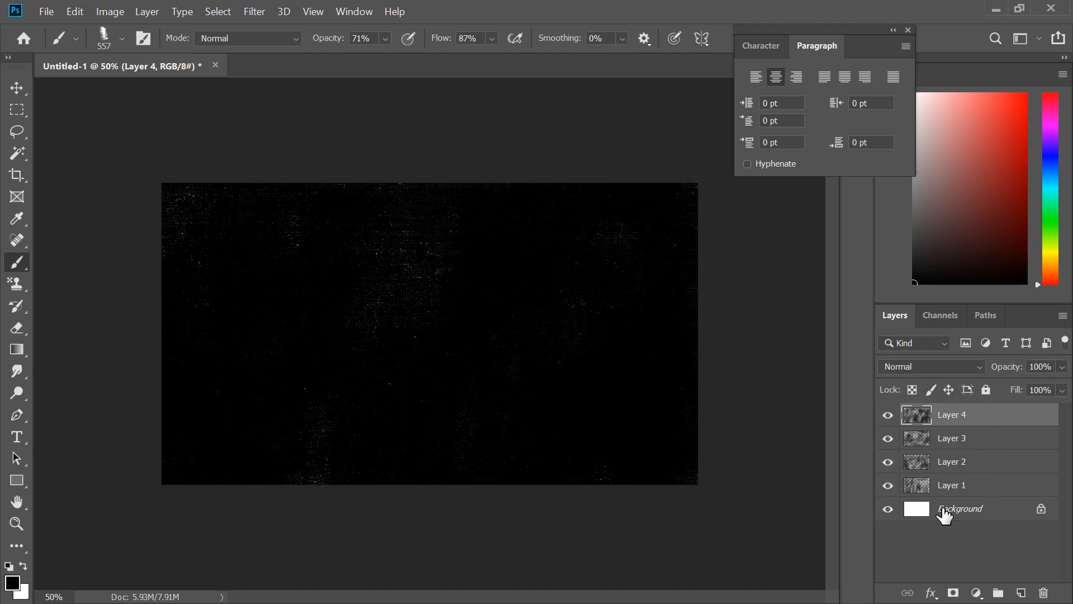
left_click(1039, 520)
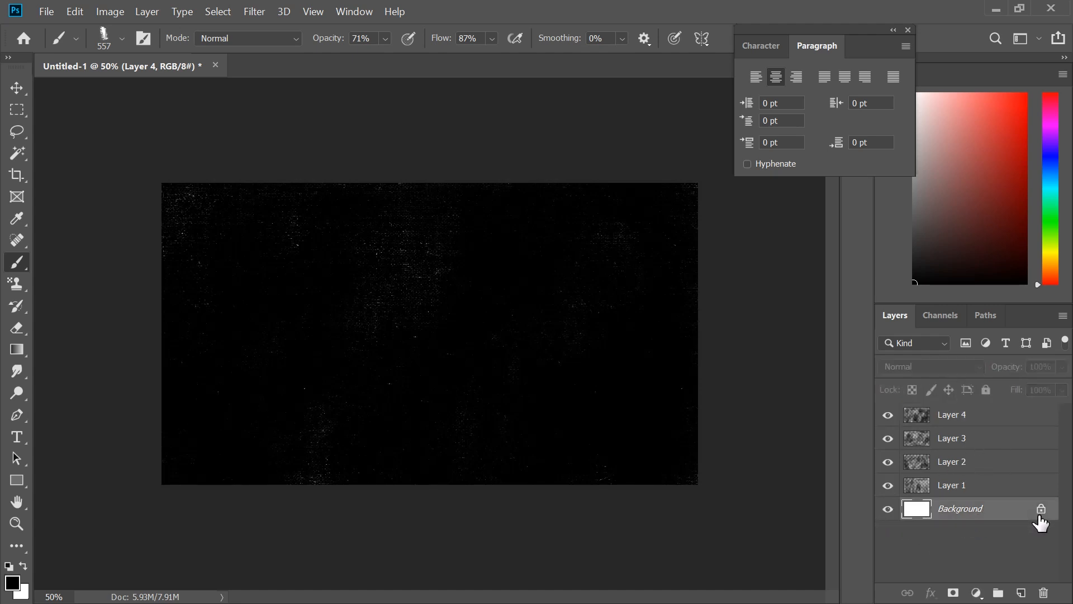
left_click(1044, 592)
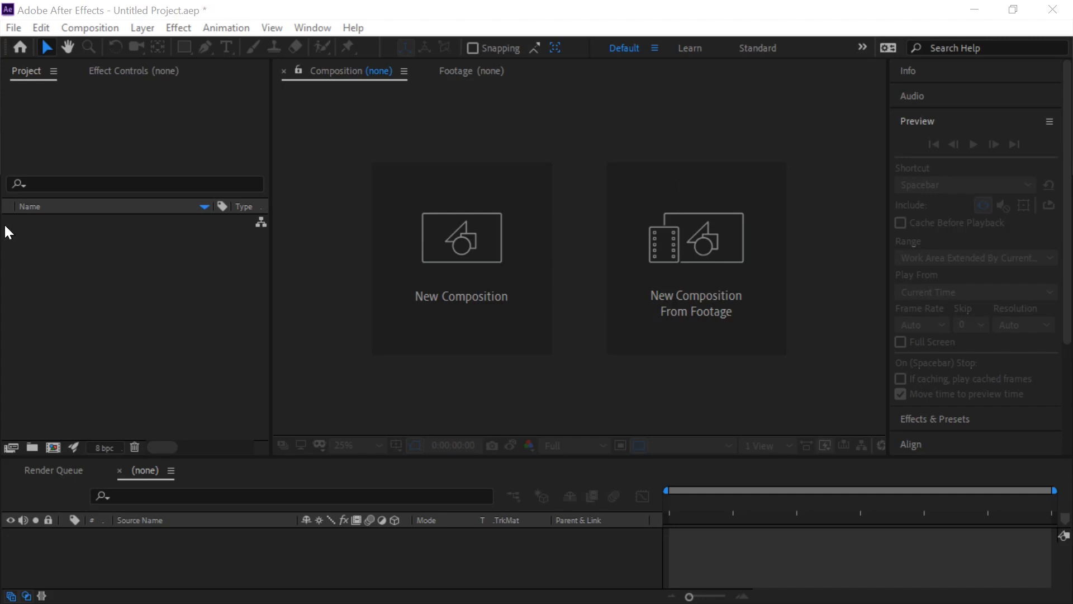
- Switch to After Effects and import the Tex anim PSD from the Desktop as Composition - Retain Layer Sizes
left_click(133, 297)
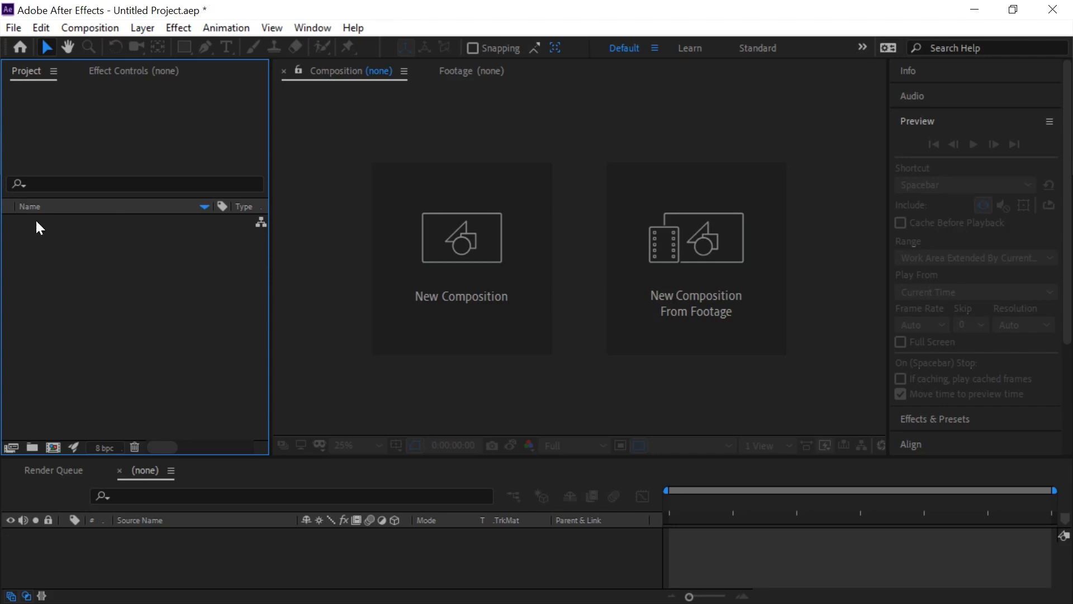
double_click(114, 292)
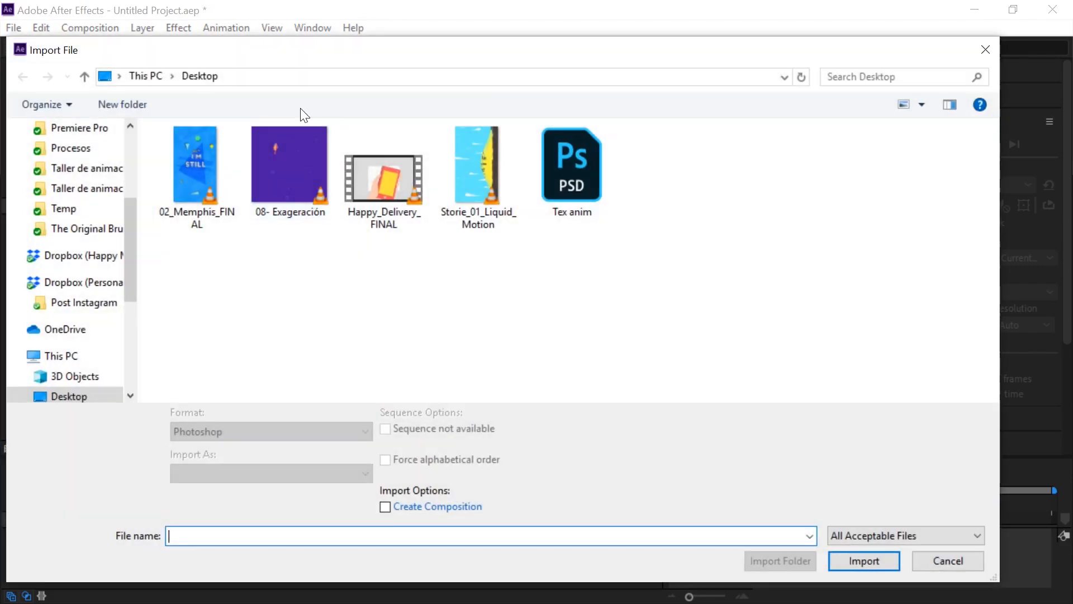
left_click(568, 173)
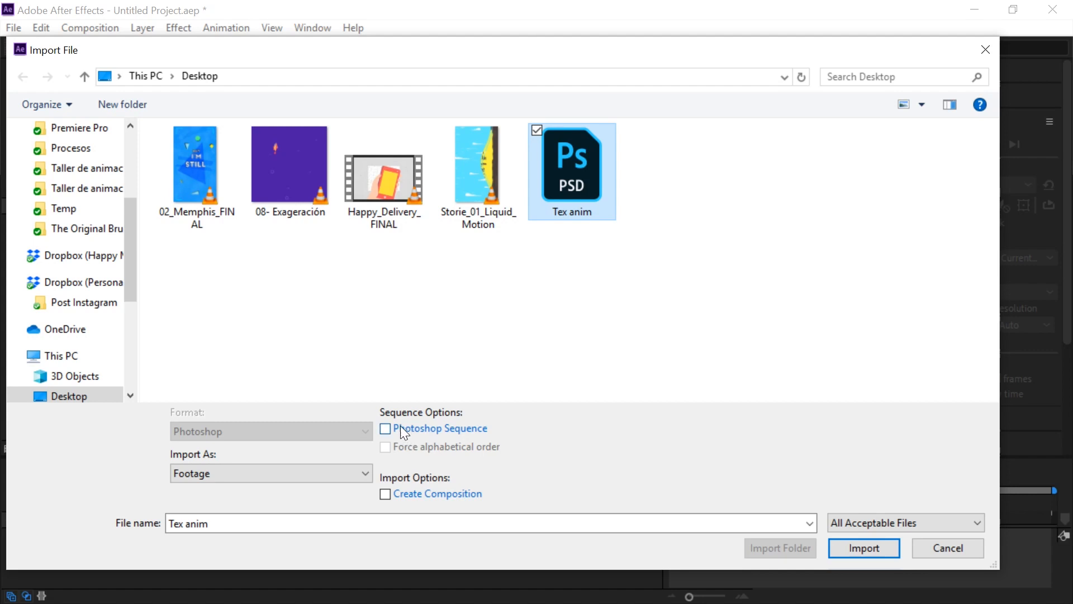
left_click(308, 477)
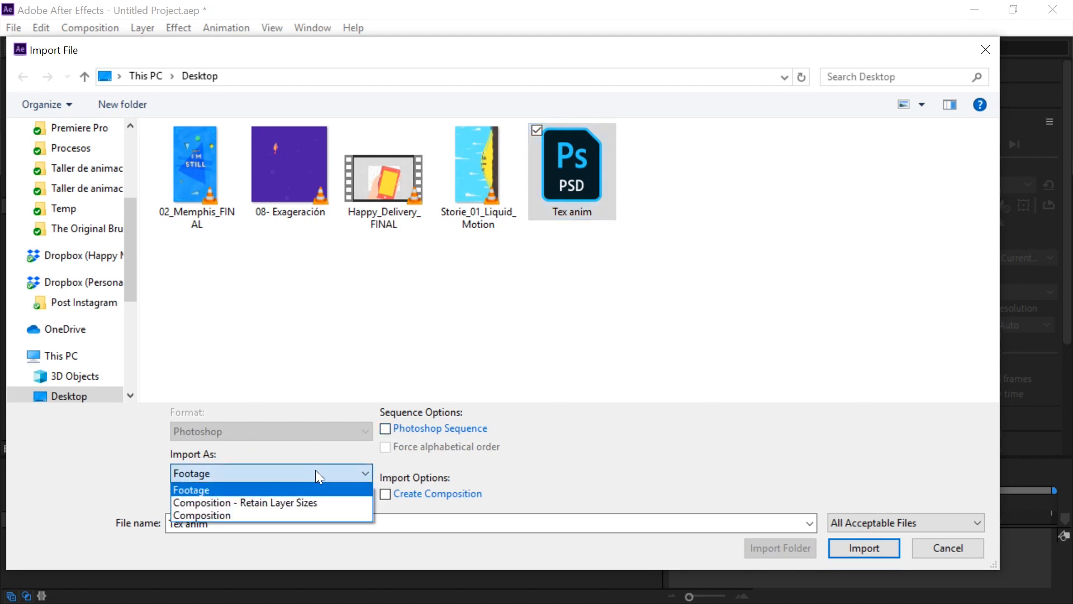
left_click(261, 503)
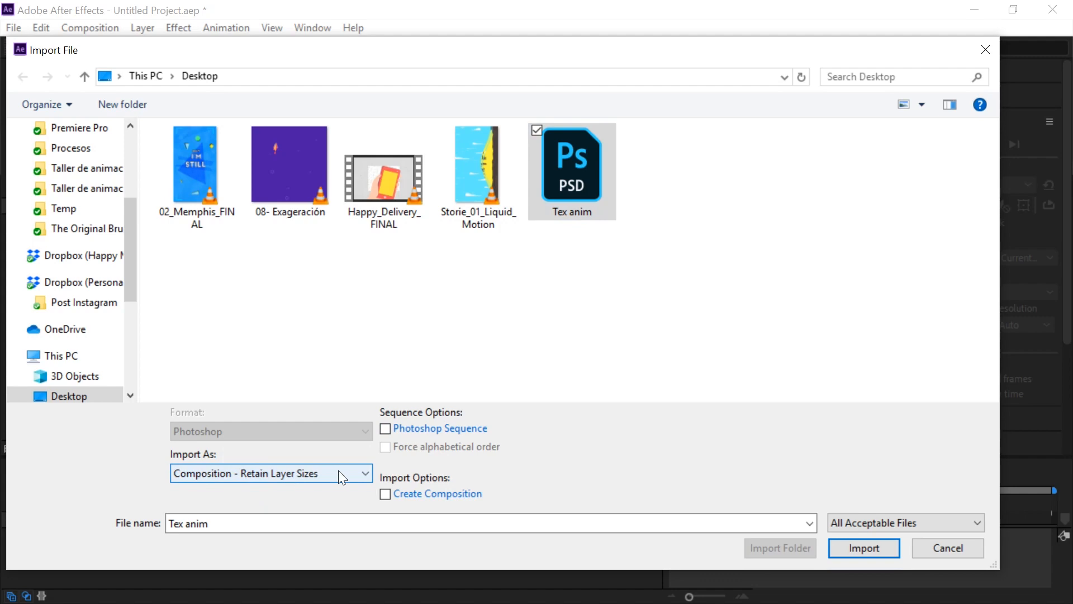
left_click(876, 548)
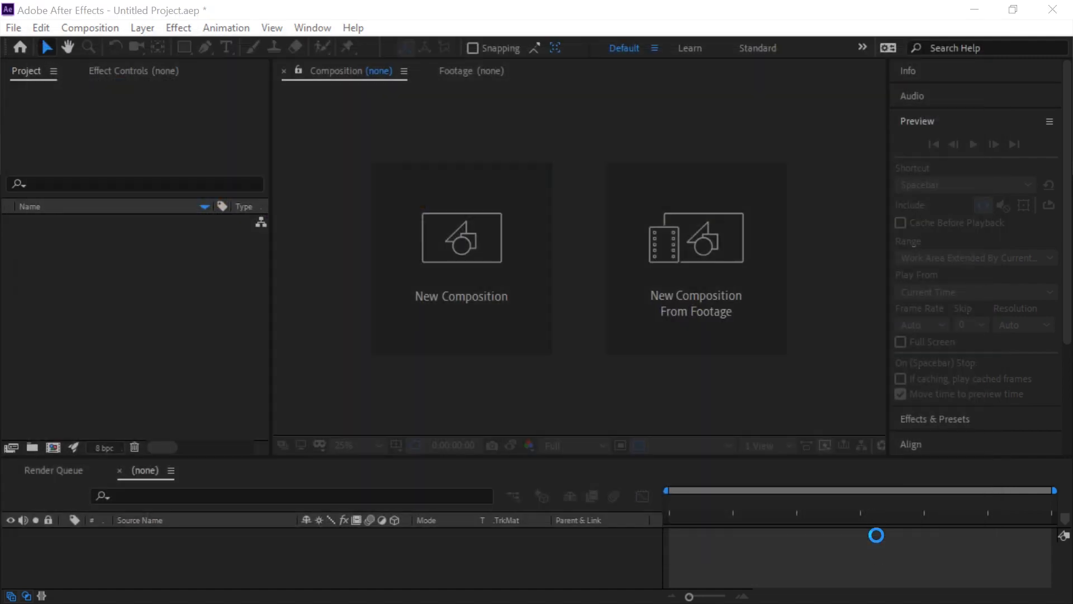
- Keep the Composition - Retain Layer Sizes import kind with Editable Layer Styles and accept the PSD import options
left_click(314, 149)
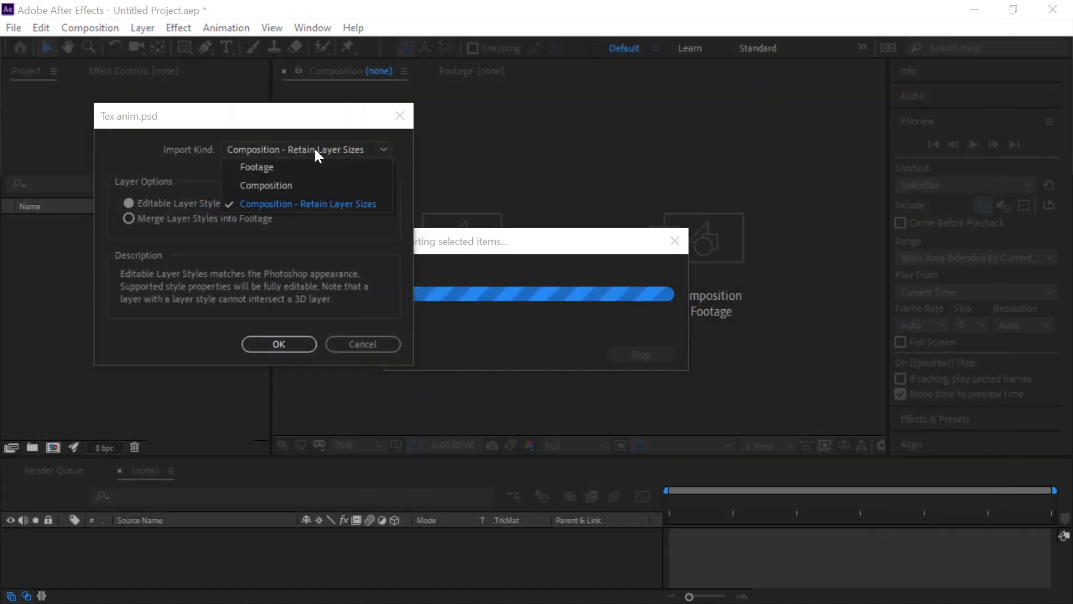
left_click(279, 204)
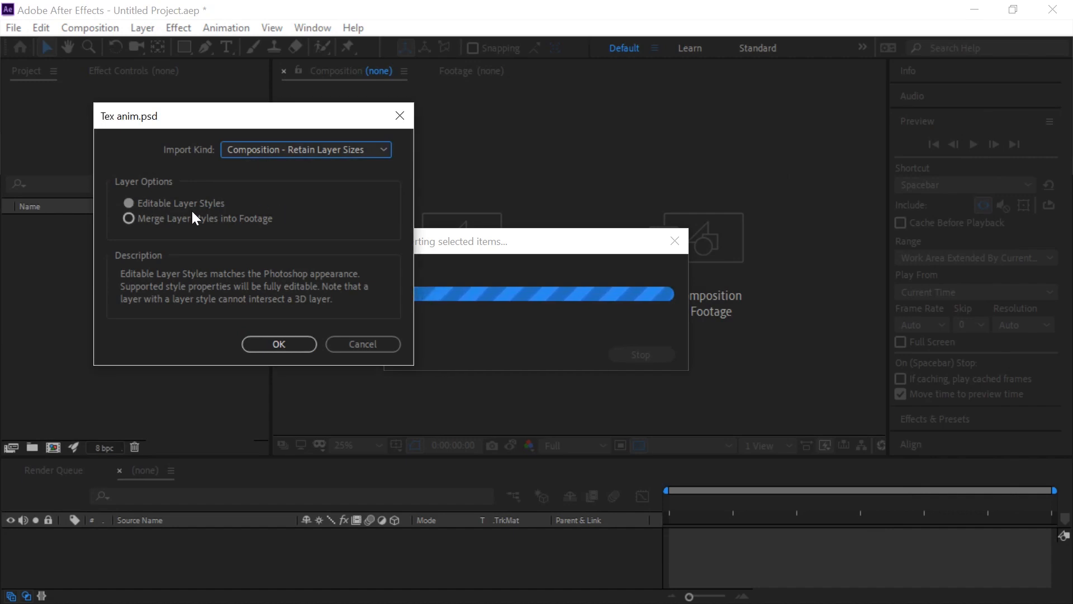
left_click(250, 345)
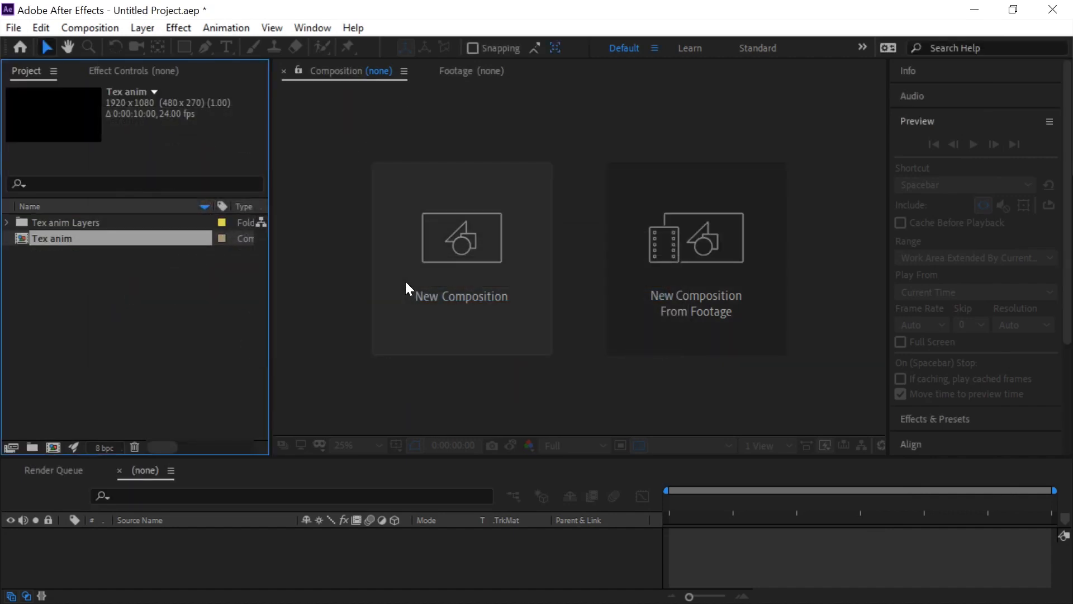
- Open the Tex anim composition and enlarge the timeline area to show all four layers
left_click(114, 361)
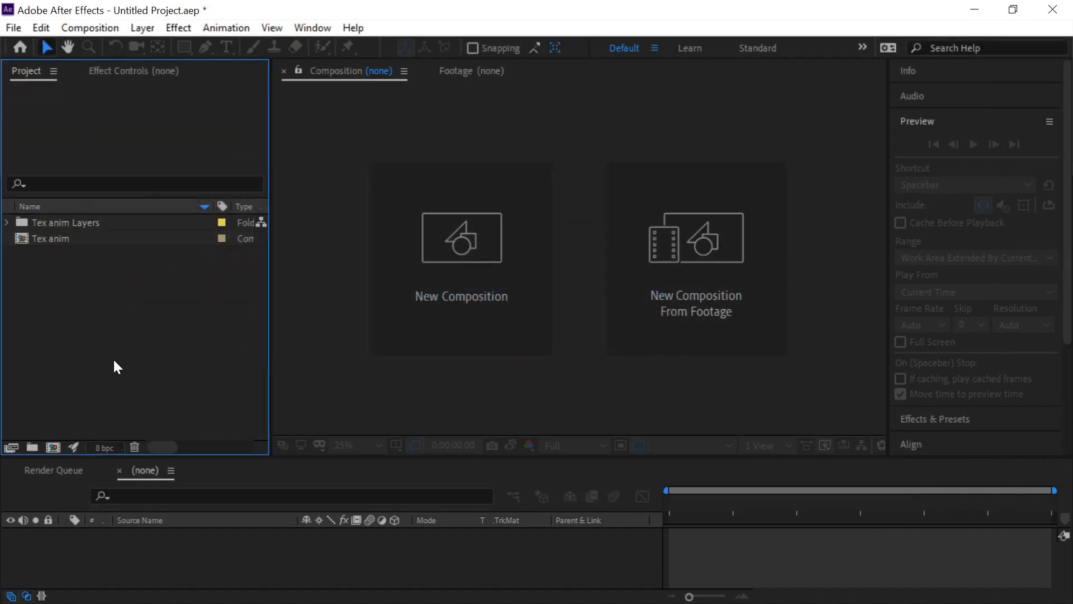
double_click(43, 239)
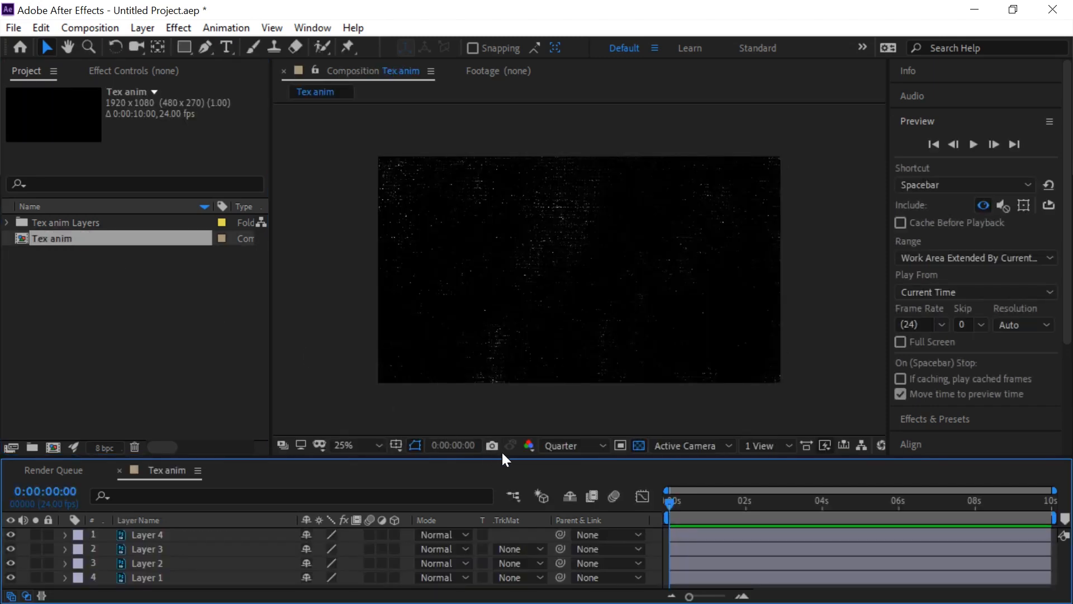
left_click_drag(493, 455, 497, 415)
- Scrub through the Tex anim composition to review its duration, and return the current time to 0:00:00:00
left_click_drag(676, 467, 944, 553)
left_click_drag(693, 467, 652, 468)
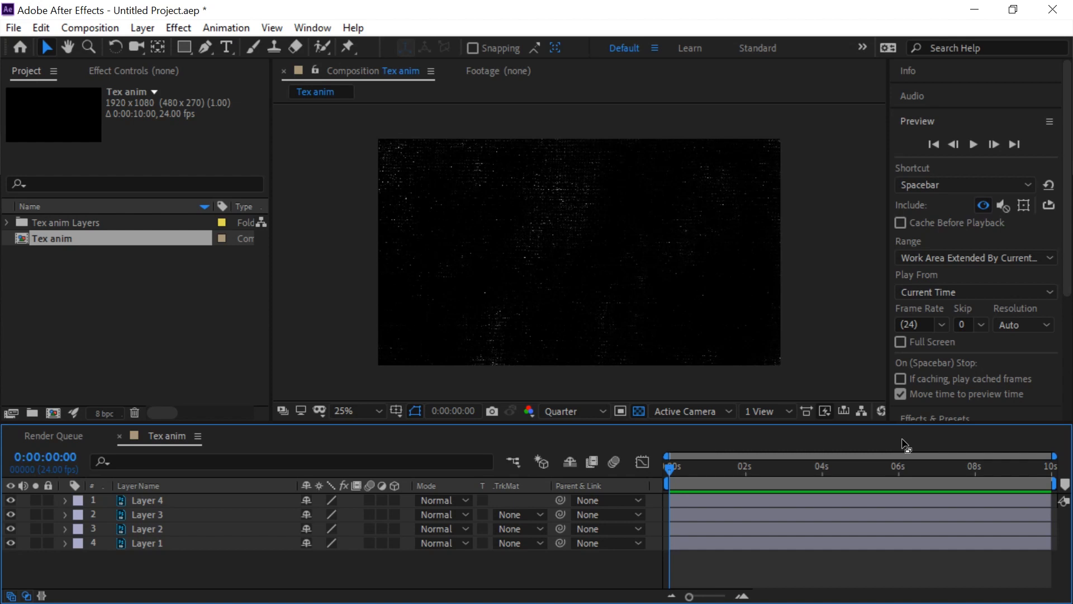
mouse_move(844, 473)
left_mouse_down()
mouse_move(892, 483)
mouse_move(859, 490)
mouse_move(864, 469)
mouse_move(797, 478)
mouse_move(861, 473)
left_mouse_up()
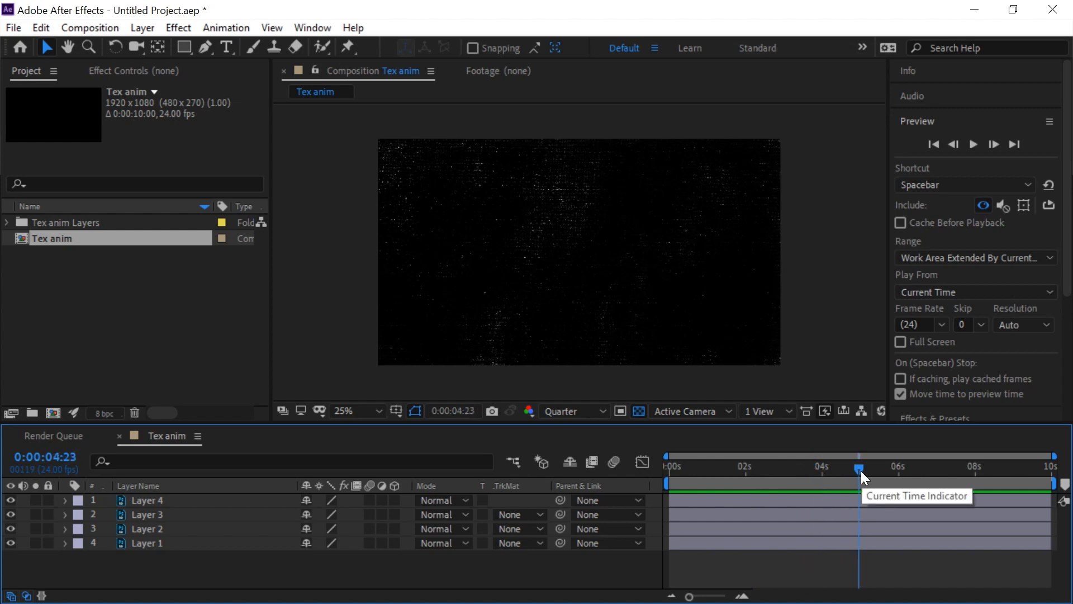
left_click_drag(870, 468, 967, 471)
key("space")
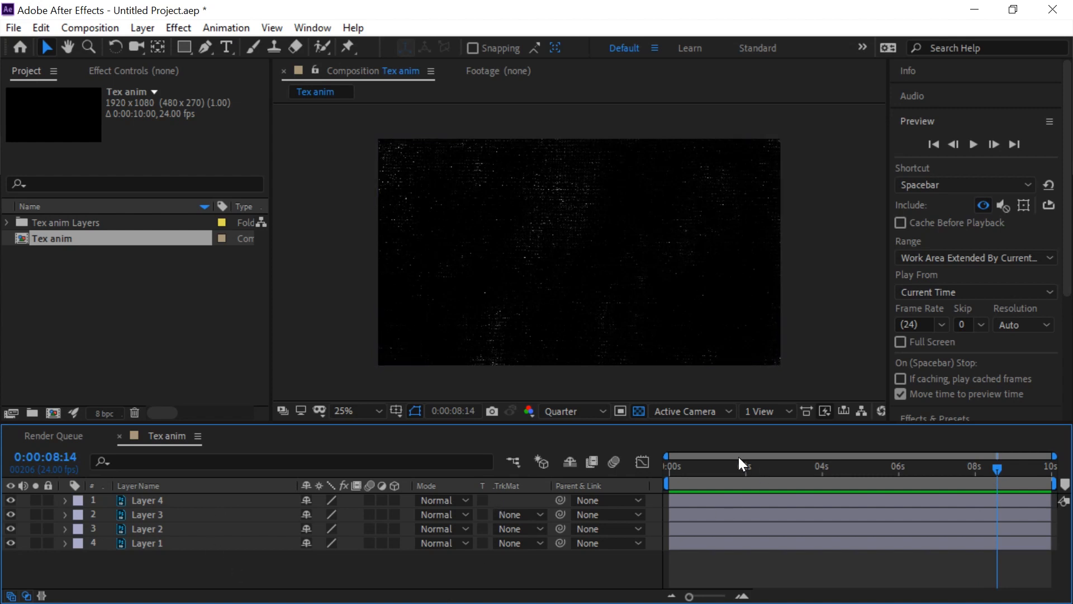
left_click_drag(715, 467, 669, 475)
- Examine the individual textures in the composition by hiding and showing its layers, and make all four visible again
left_click(184, 540)
left_click(176, 499)
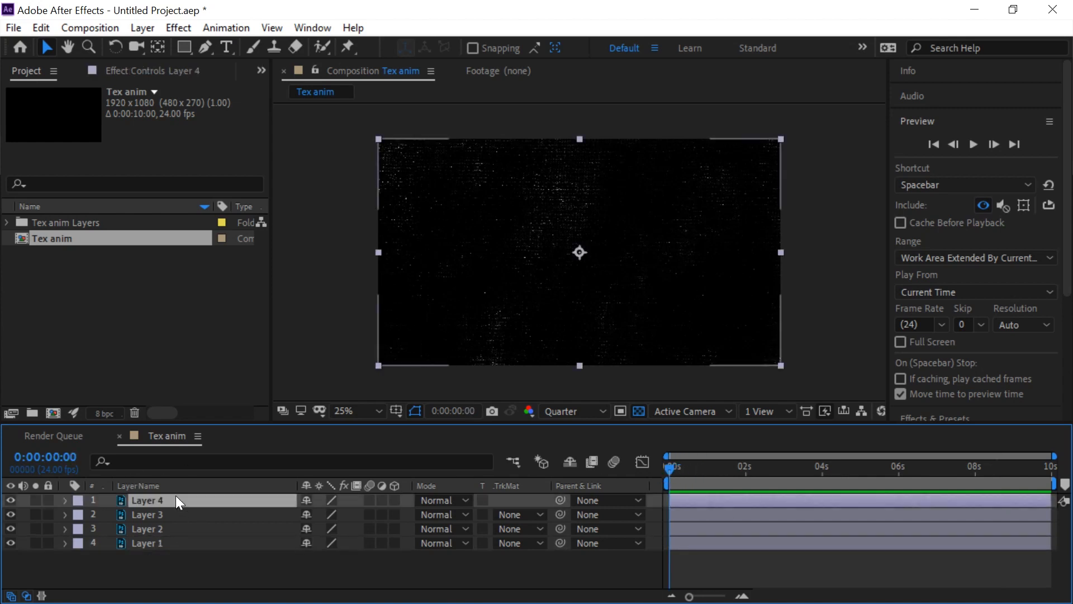
left_click(156, 526)
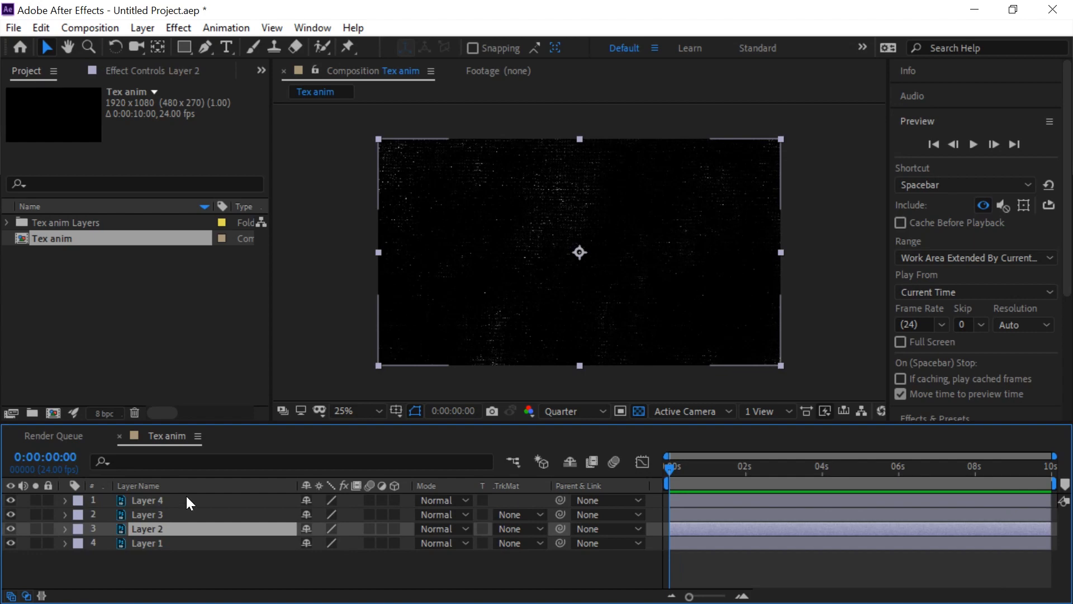
left_click_drag(699, 468, 635, 501)
left_click_drag(11, 528, 11, 497)
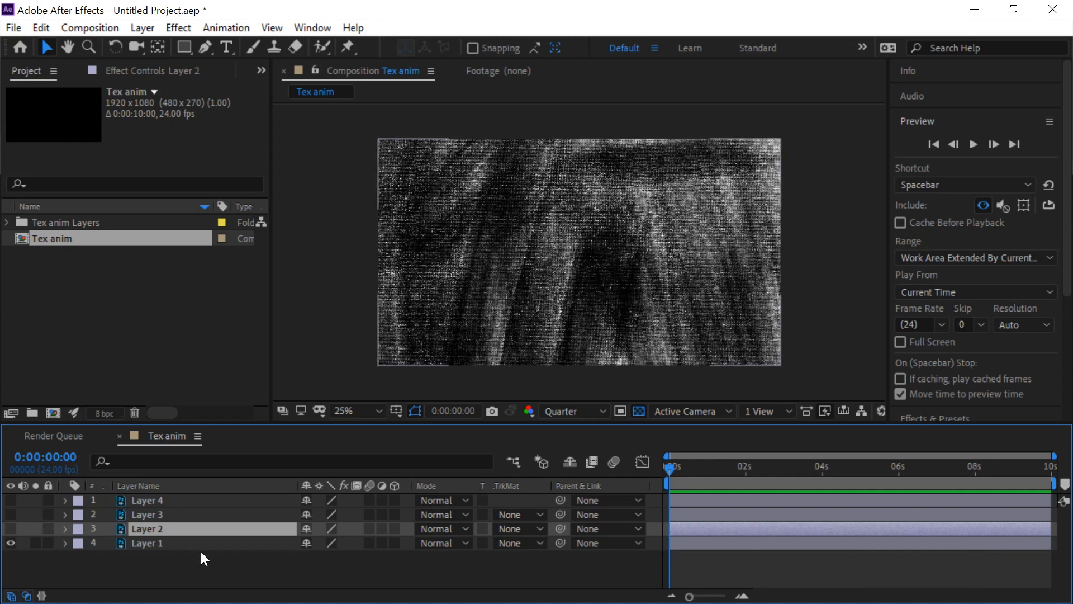
left_click(10, 542)
left_click(11, 514)
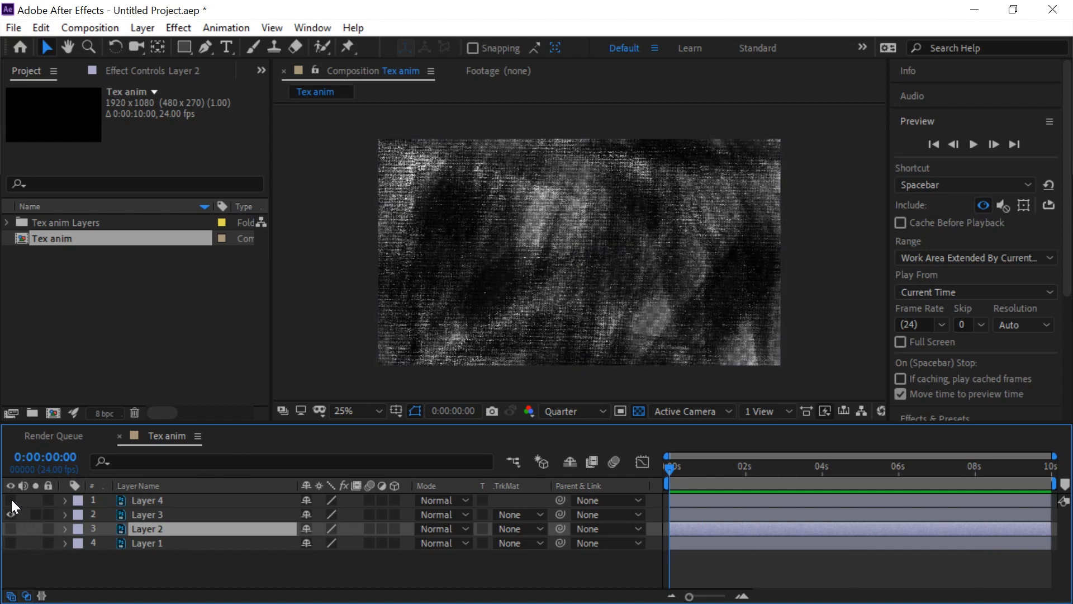
left_click(11, 499)
left_click(10, 528)
left_click(10, 542)
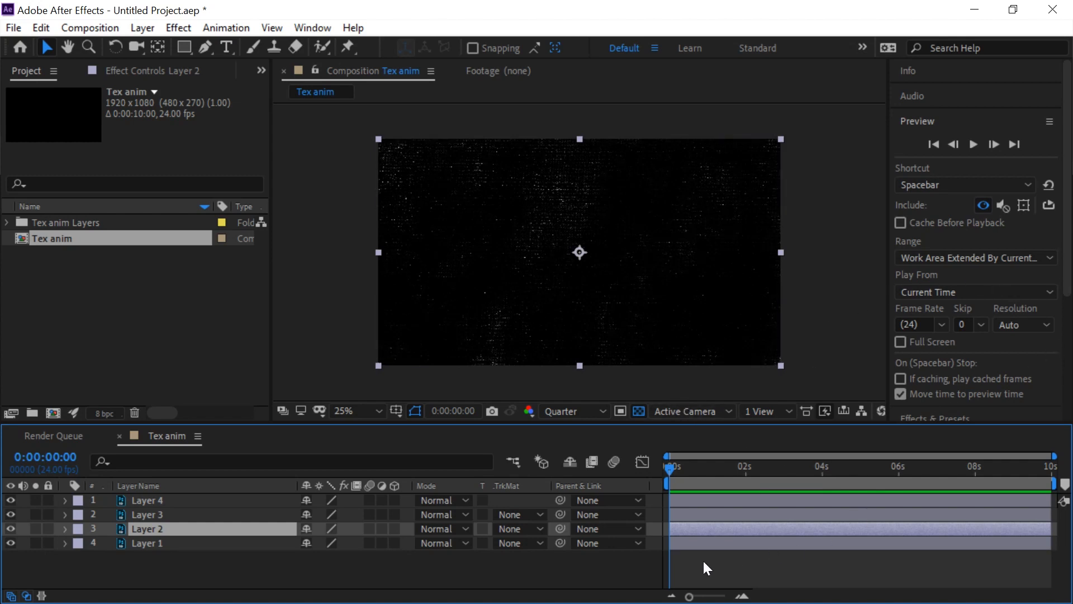
- Trim all four texture layers to a length of four frames, ending at frame 4
left_click(755, 506)
left_click(762, 501)
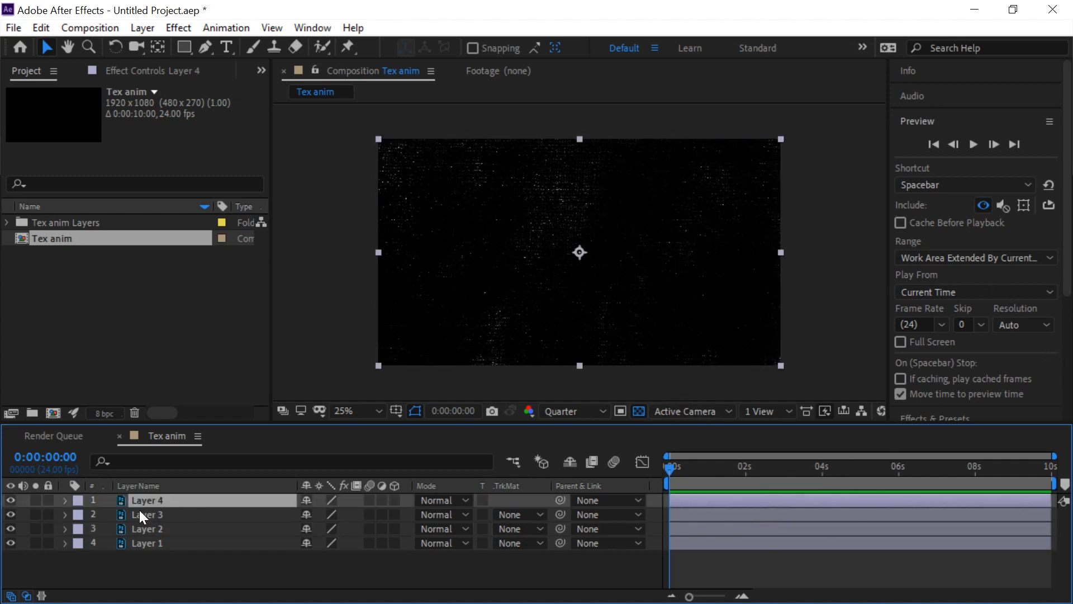
left_click(179, 543, "shift")
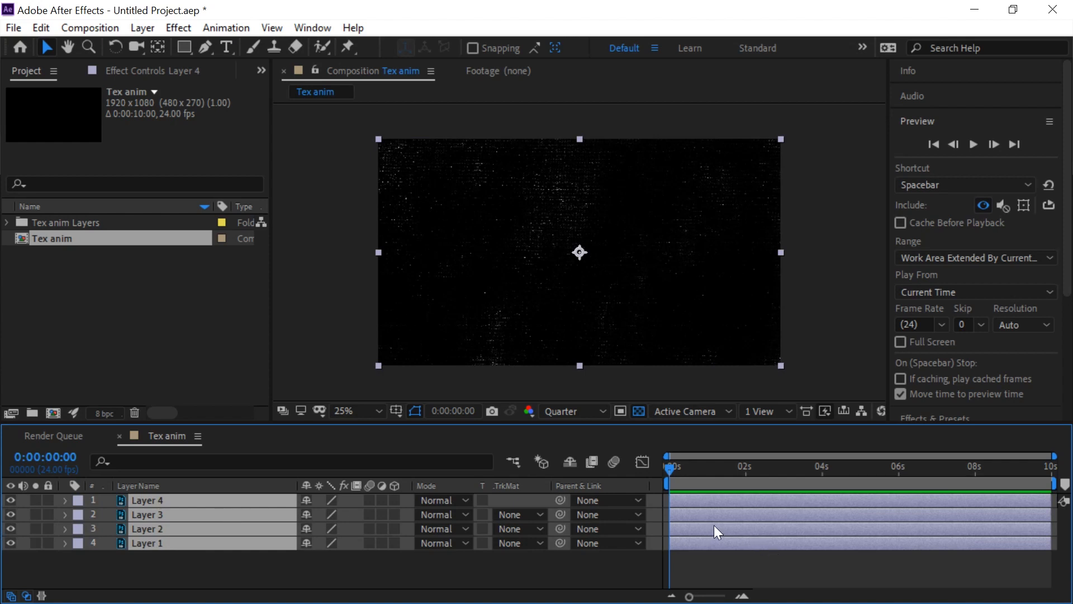
left_click_drag(805, 472, 582, 509)
left_click_drag(1050, 501, 604, 487)
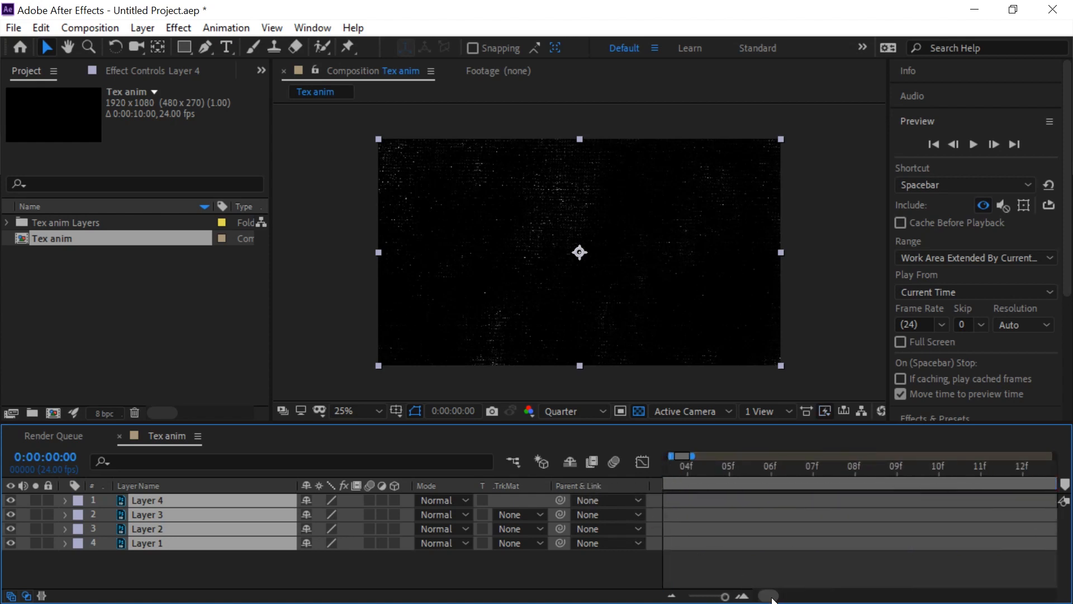
key(";")
left_click(720, 477)
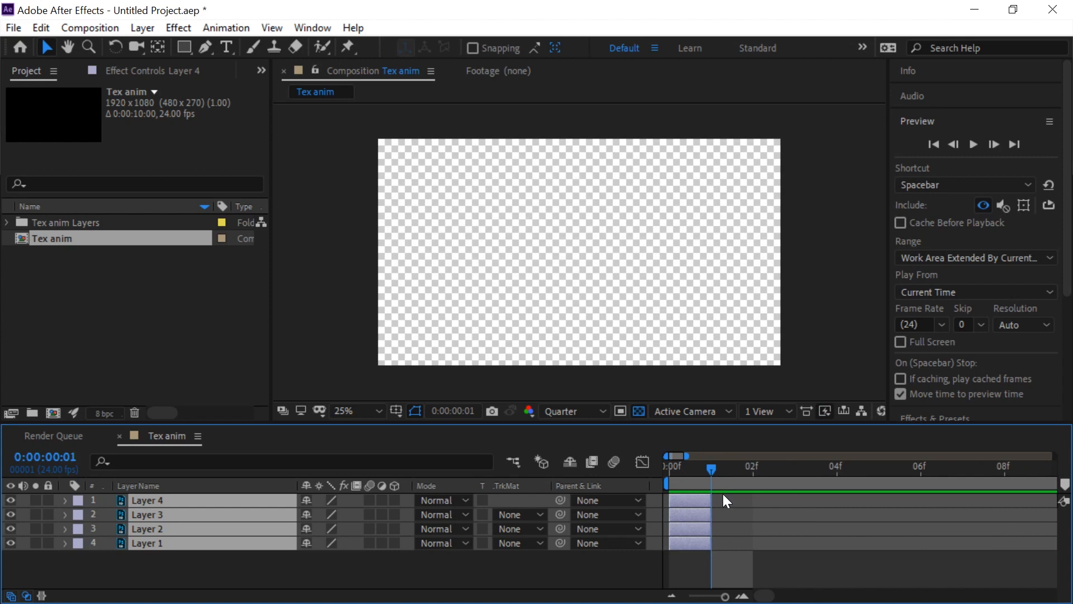
left_click_drag(716, 501, 839, 501)
key("space")
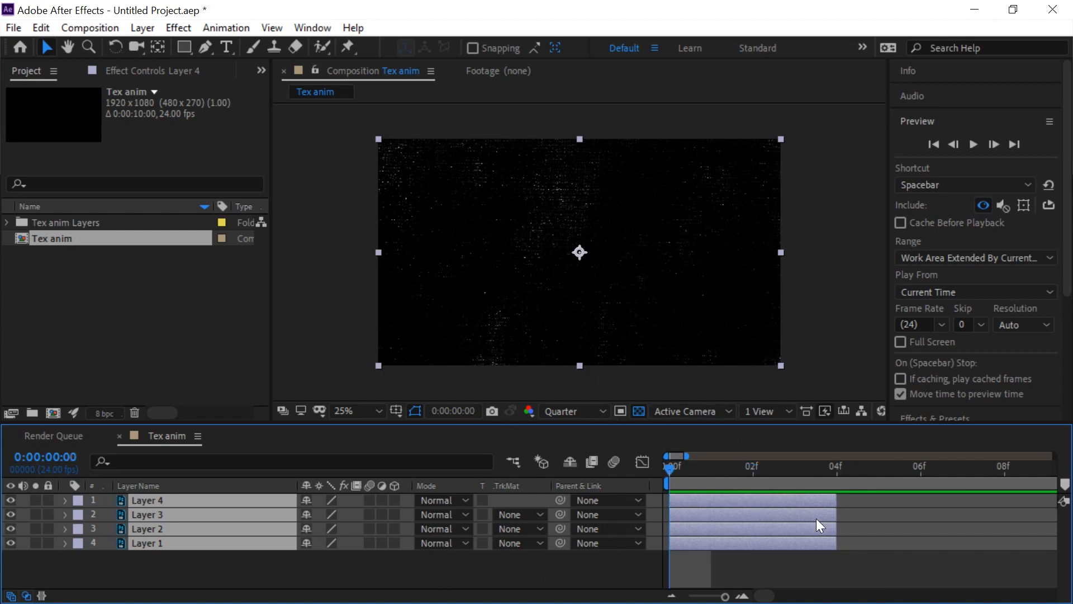
left_click(189, 560)
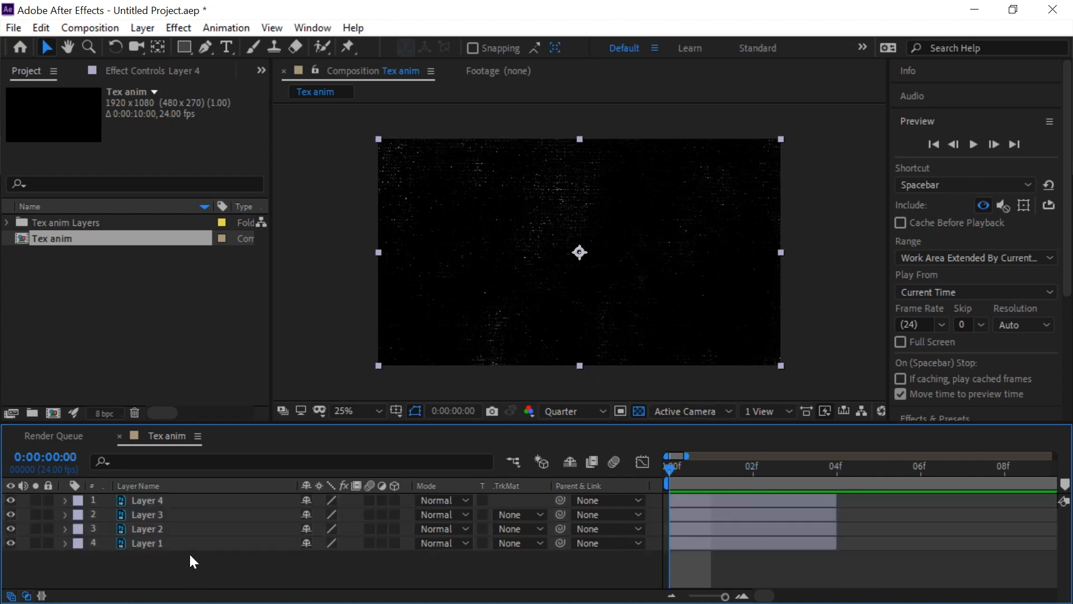
left_click(719, 540)
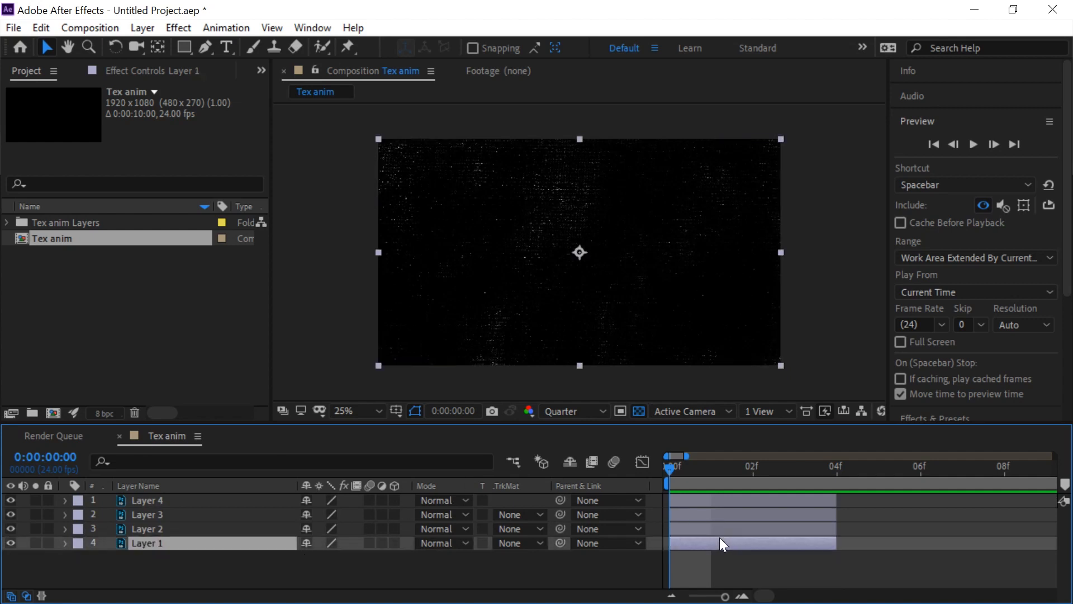
left_click(727, 528)
left_click(730, 515)
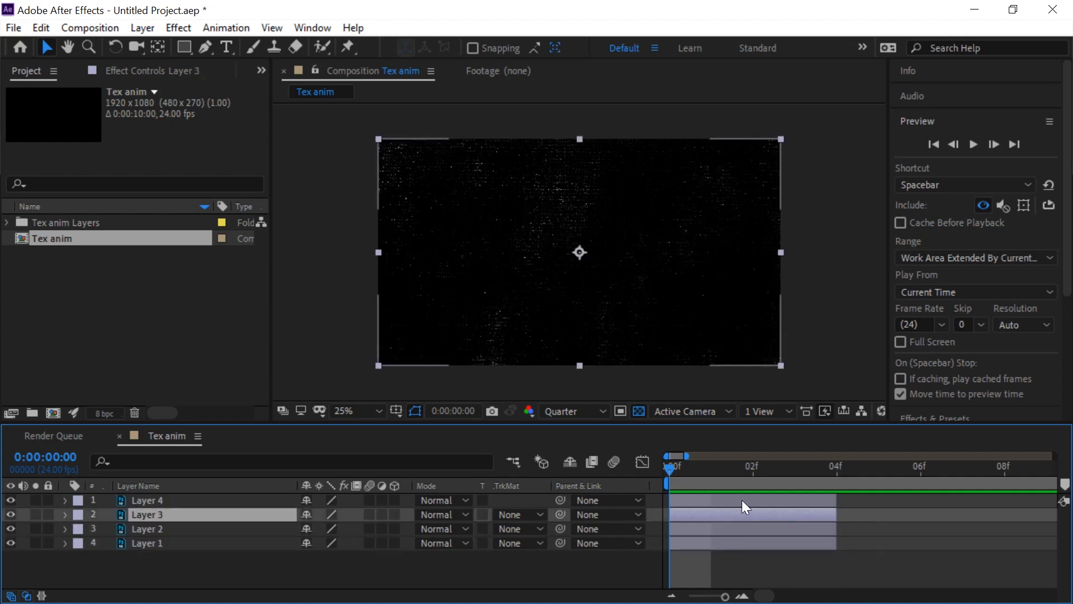
left_click(734, 525)
left_click(738, 513)
left_click(742, 499)
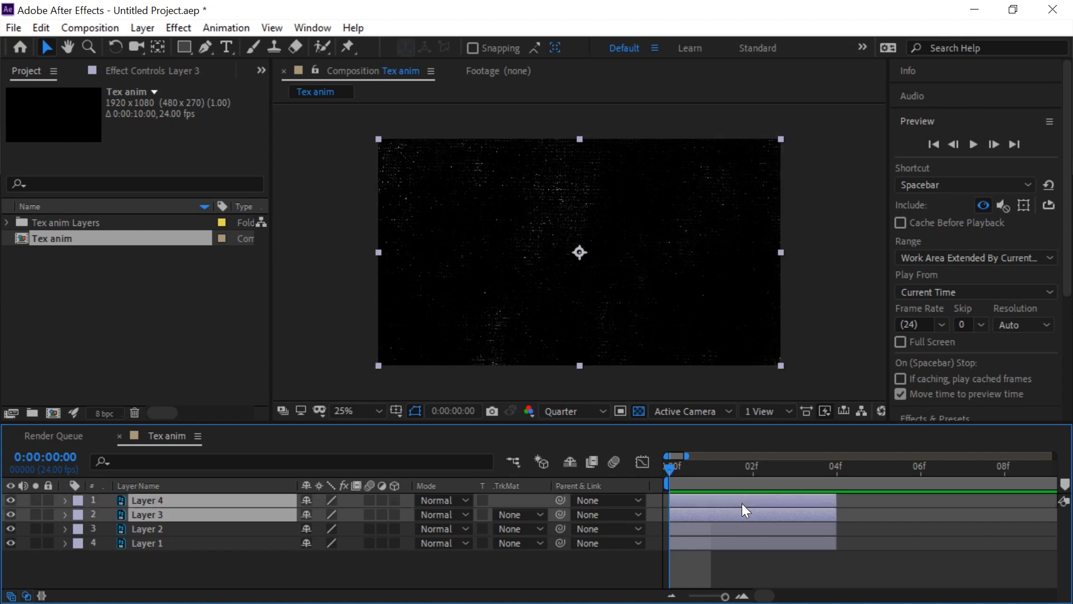
left_click(720, 531)
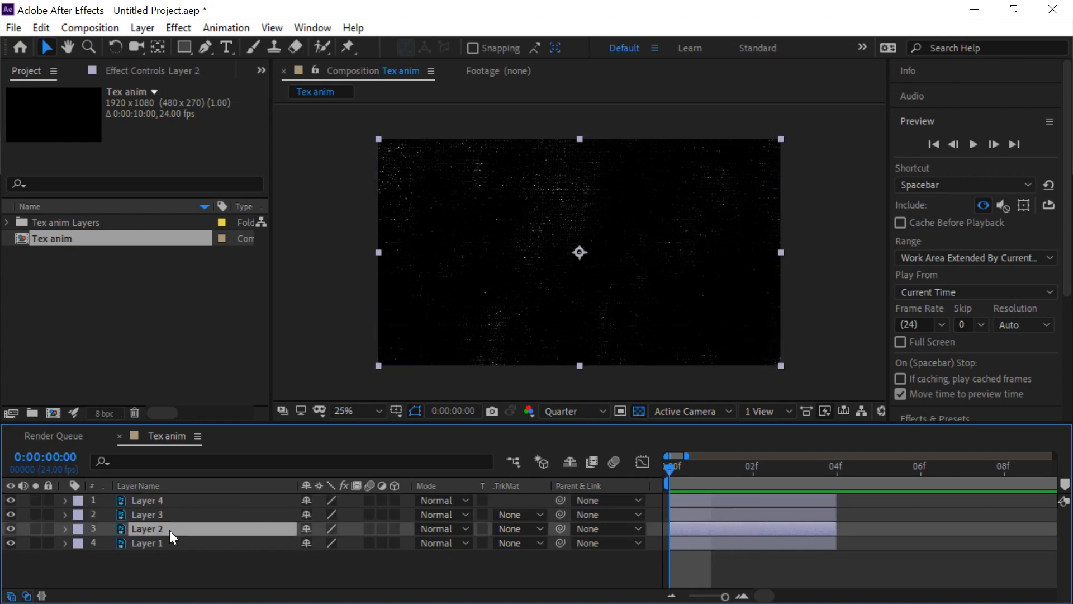
left_click(152, 541, "shift")
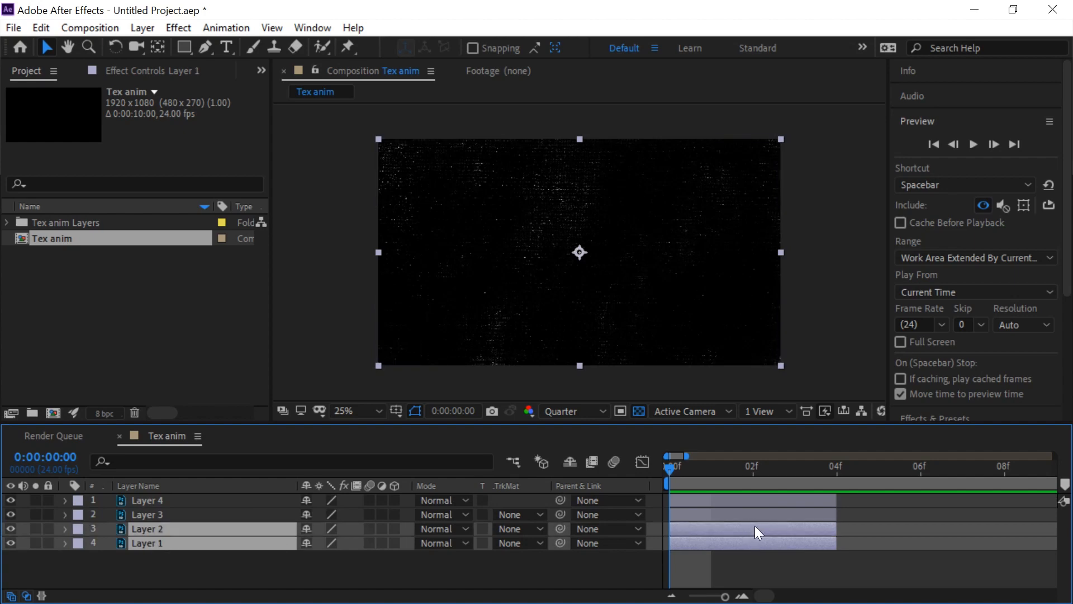
- Shift Layers 2, 3 and 4 together so they start at frame 4, where Layer 1 ends
left_click(751, 515)
left_click(750, 527)
left_click(746, 501, "shift")
left_click_drag(713, 513, 867, 526)
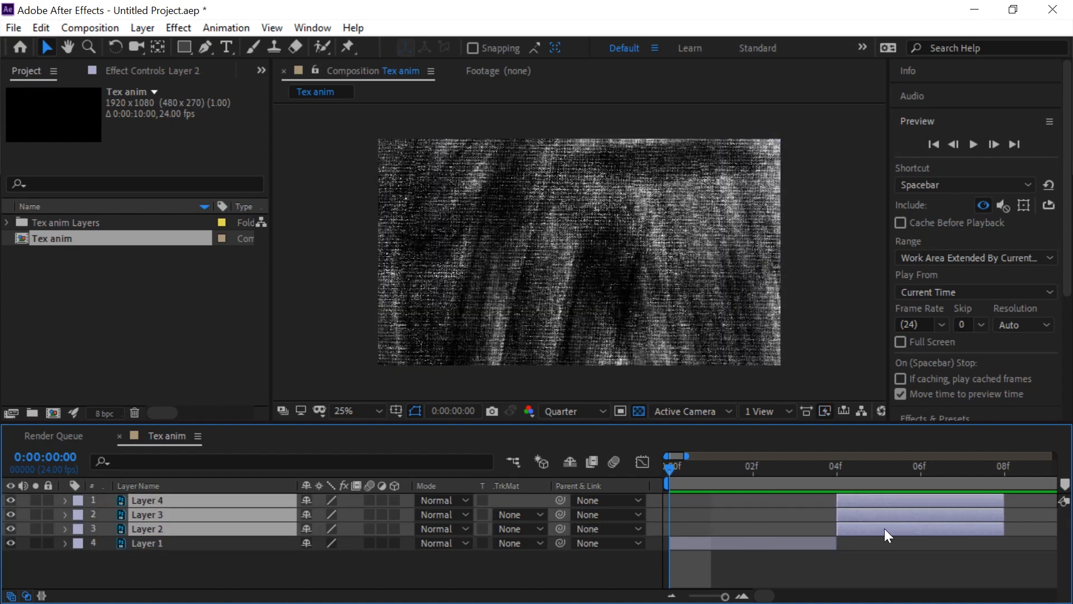
- Shift Layers 3 and 4 to start at frame 8, and Layer 4 alone to start at frame 12
left_click(884, 528, "ctrl")
key("minus")
key("minus")
left_click_drag(761, 512, 838, 519)
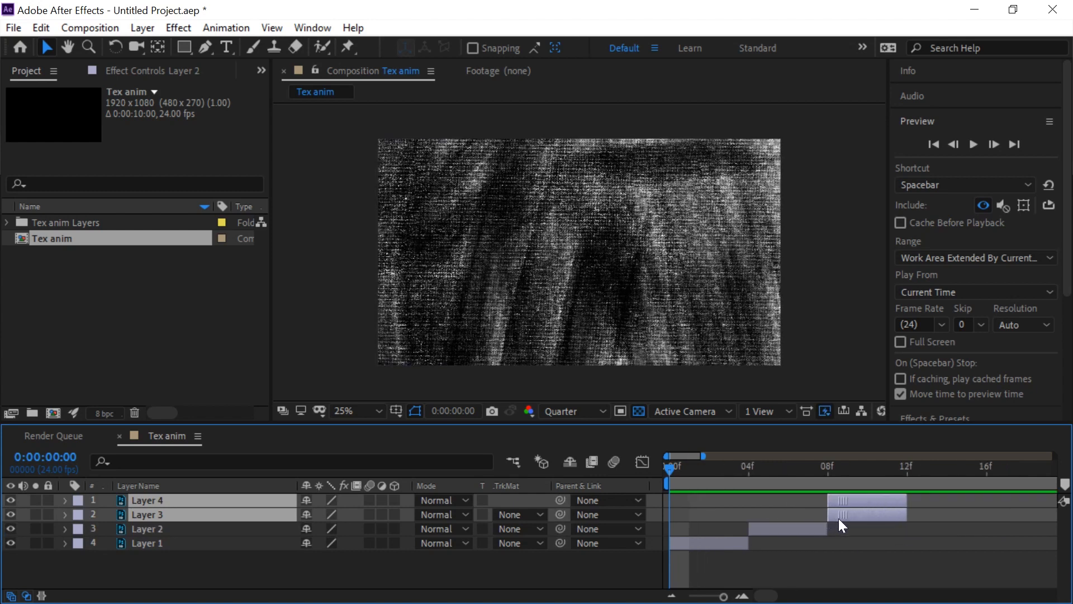
left_click(873, 517, "ctrl")
left_click_drag(840, 505, 919, 495)
- Scrub past the end of the staggered layers to examine the rest of the composition
left_click_drag(702, 472, 969, 475)
scroll(841, 507, "down", 4)
left_click(724, 463)
left_click_drag(724, 463, 1022, 502)
scroll(759, 513, "down", 4)
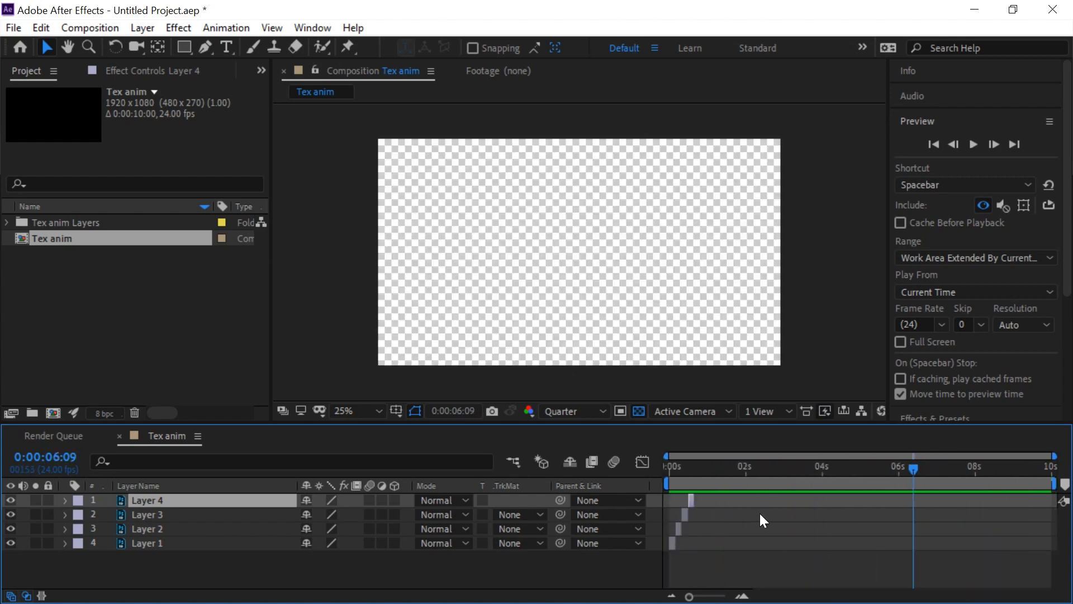
- Try to shorten the work area to Layer 4's end at frame 16, and extend it again
left_click_drag(882, 473, 786, 500)
scroll(676, 500, "up", 3)
left_click_drag(847, 468, 698, 495)
scroll(836, 498, "down", 5)
scroll(696, 495, "up", 5)
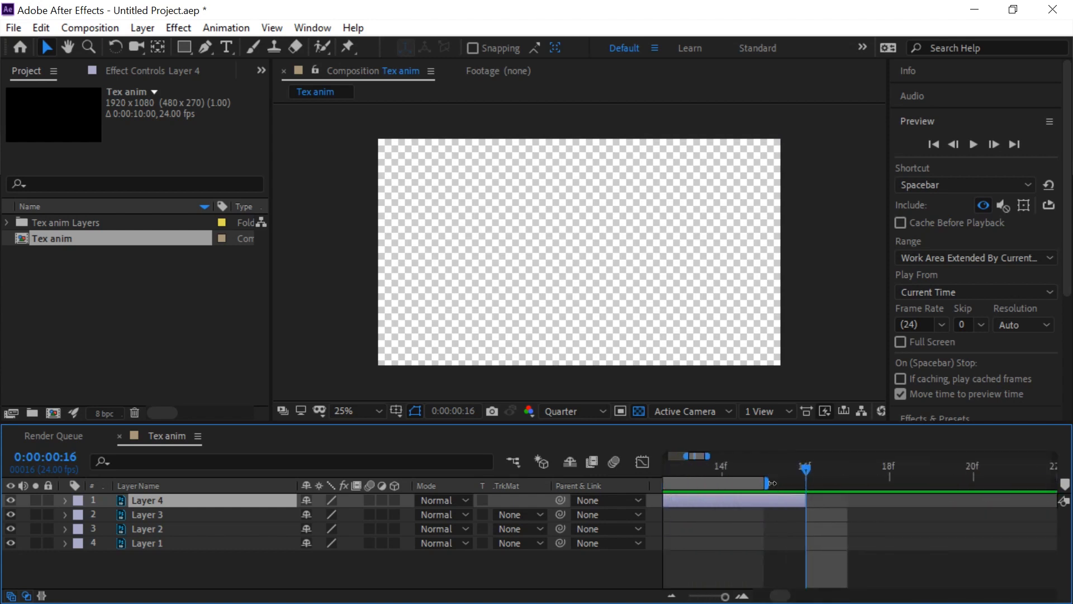
scroll(802, 480, "down", 5)
left_click_drag(707, 482, 1016, 484)
left_click_drag(855, 597, 742, 562)
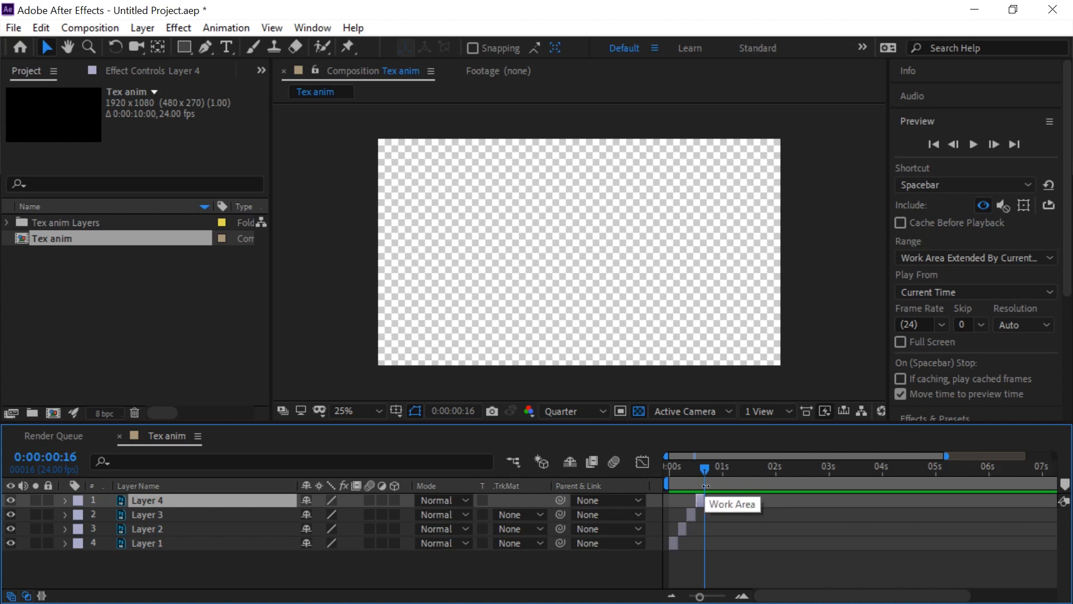
- Set the work area to end with Layer 4's last frame, at 0:00:00:15
scroll(687, 501, "up", 4)
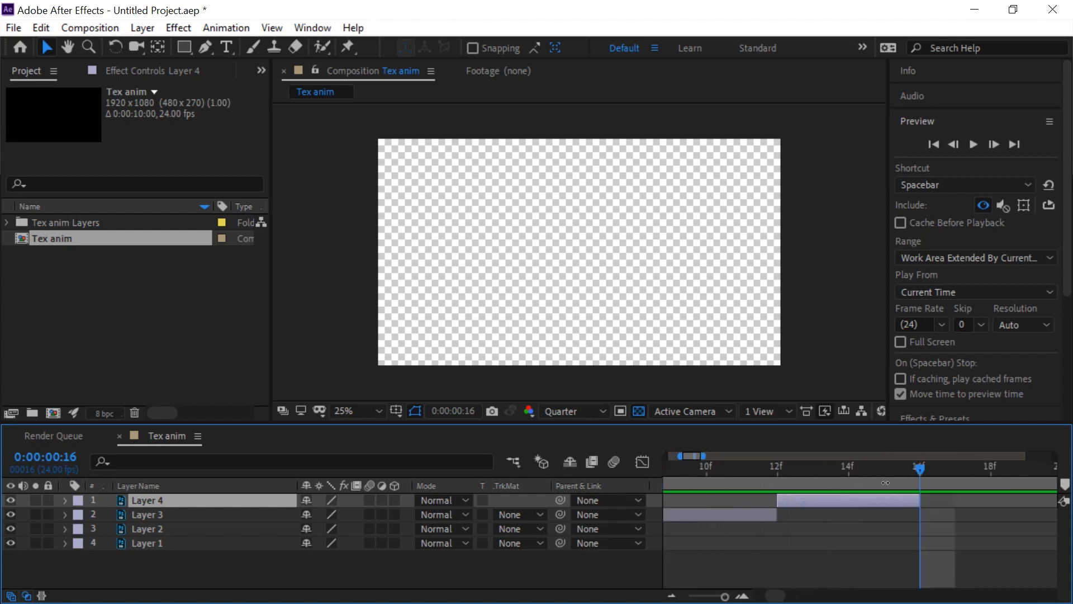
left_click_drag(925, 470, 873, 469)
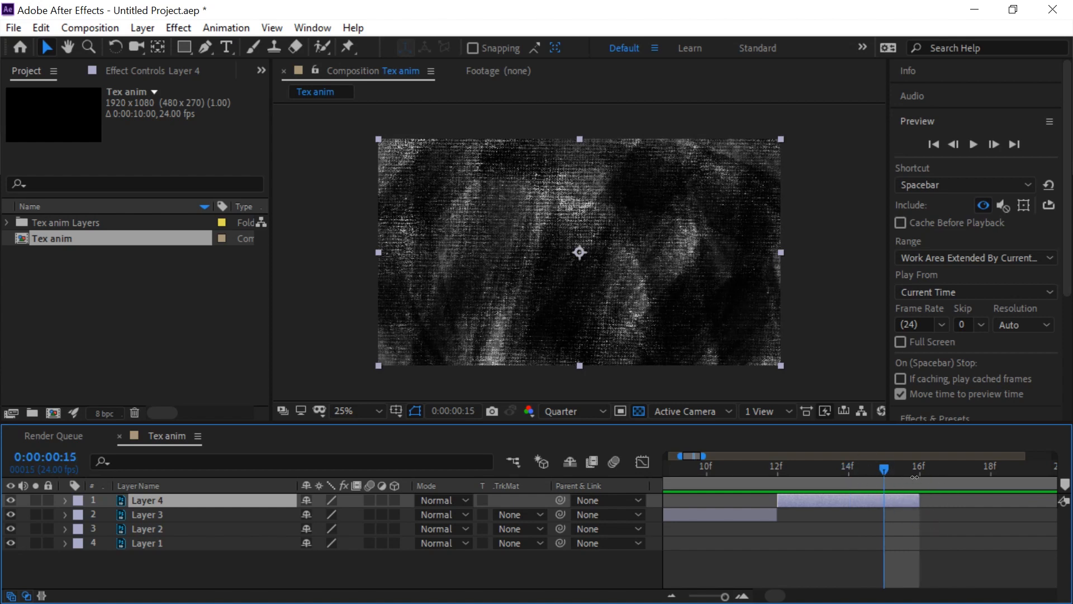
key("n")
mouse_move(898, 471)
left_mouse_down()
mouse_move(917, 472)
mouse_move(891, 471)
left_mouse_up()
scroll(711, 521, "down", 3)
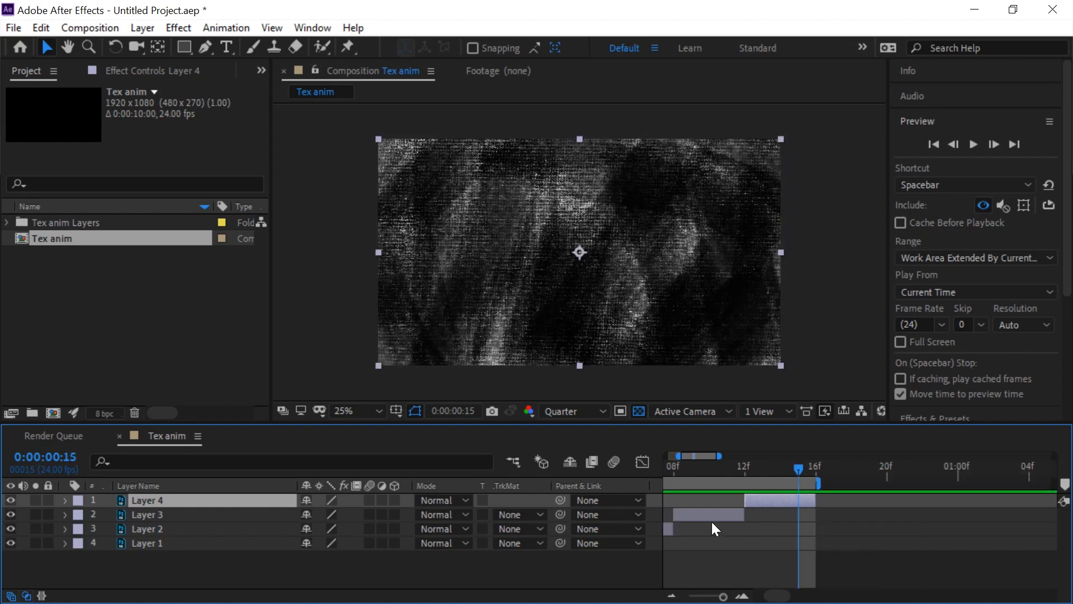
- Trim the Tex anim composition to the work area
left_click_drag(735, 470, 713, 474)
scroll(701, 496, "up", 2)
scroll(682, 492, "down", 3)
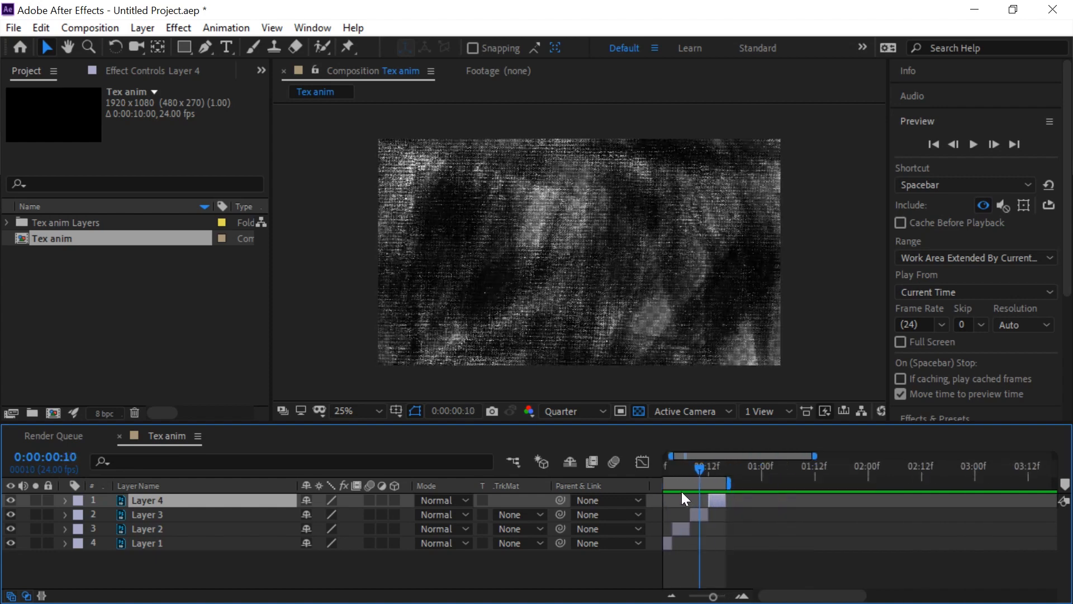
scroll(661, 490, "up", 1)
scroll(823, 503, "up", 4)
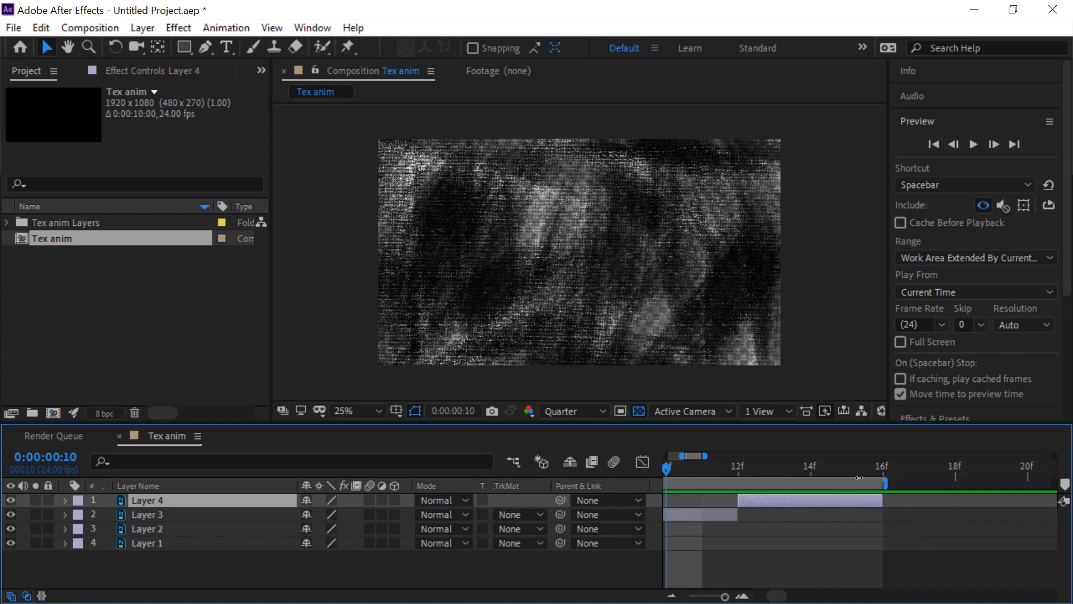
key("minus")
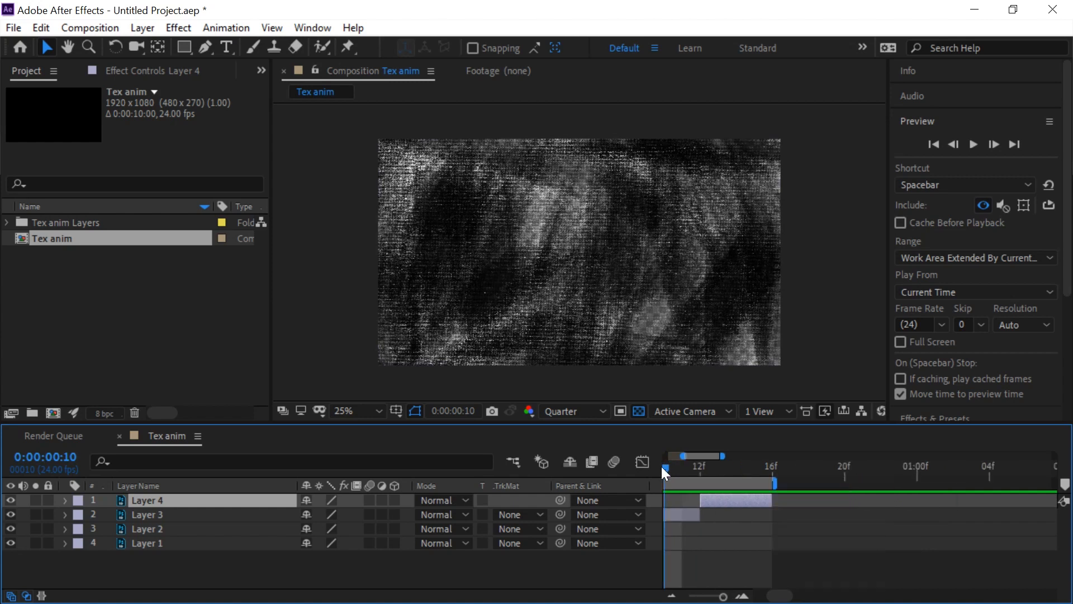
right_click(746, 483)
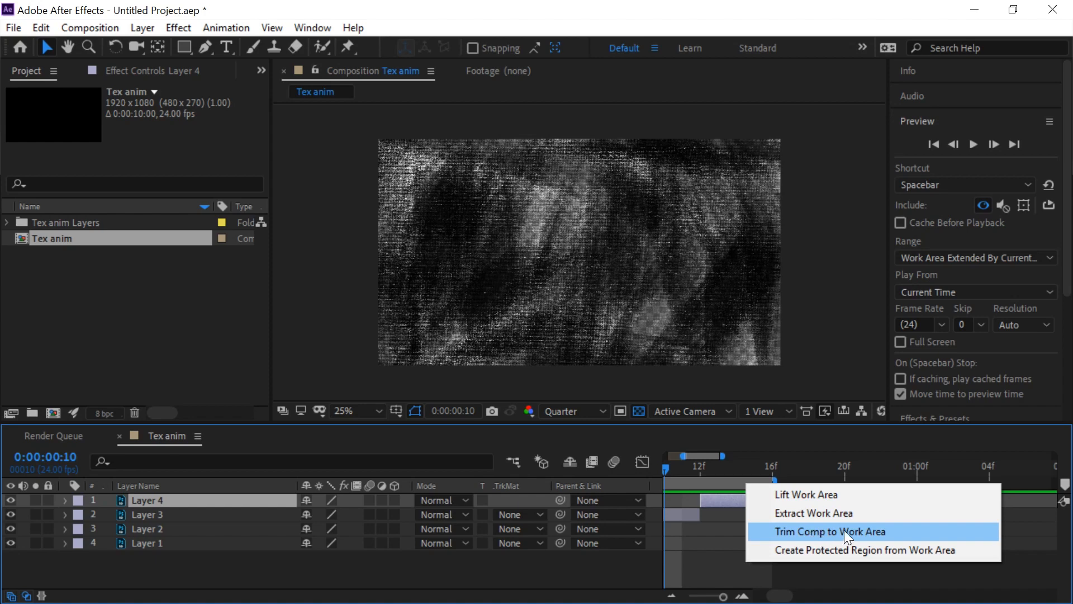
left_click(810, 529)
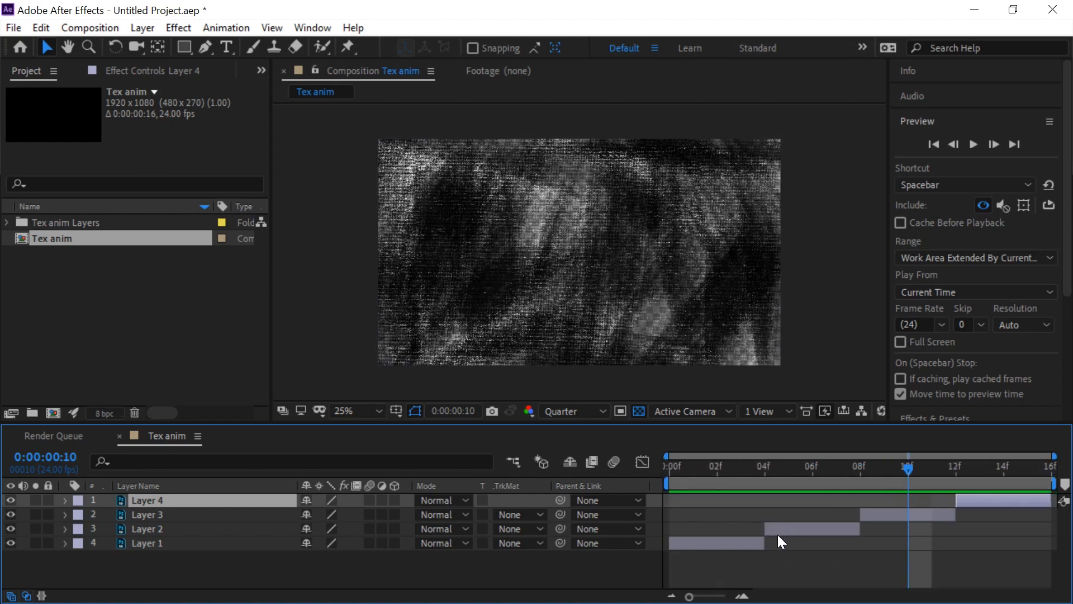
- Preview the trimmed texture animation from its first frame, and return the current time to 0:00:00:00
left_click_drag(871, 468, 559, 470)
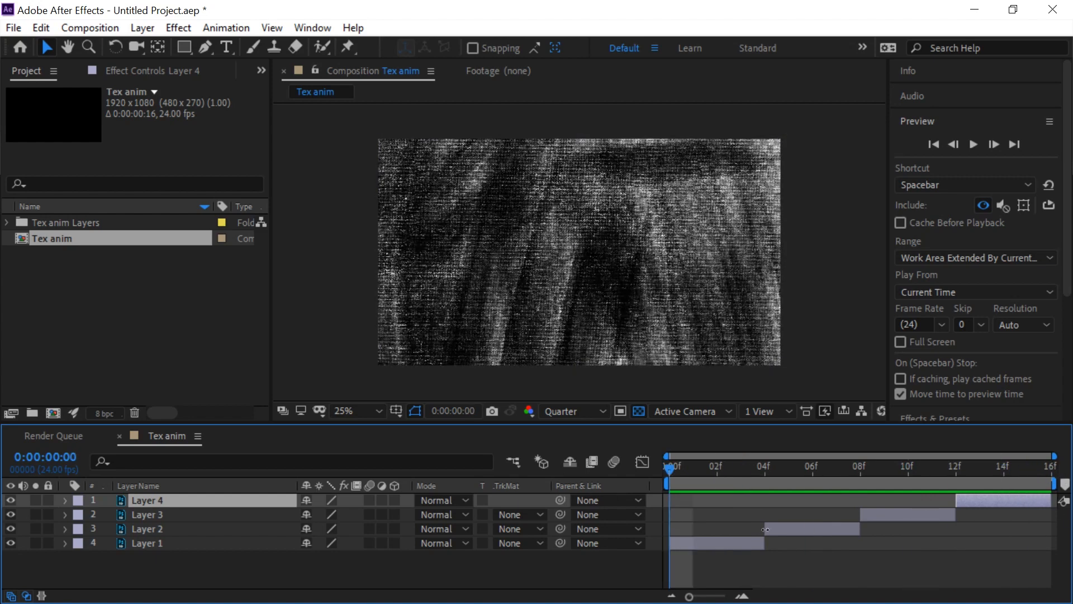
key("space")
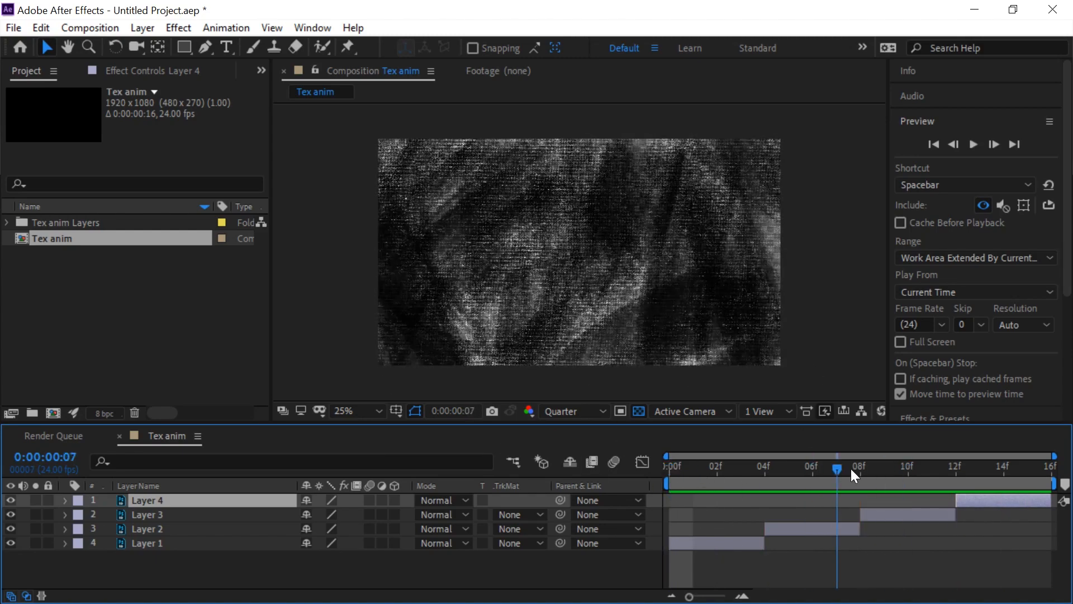
key("space")
left_click_drag(714, 472, 669, 475)
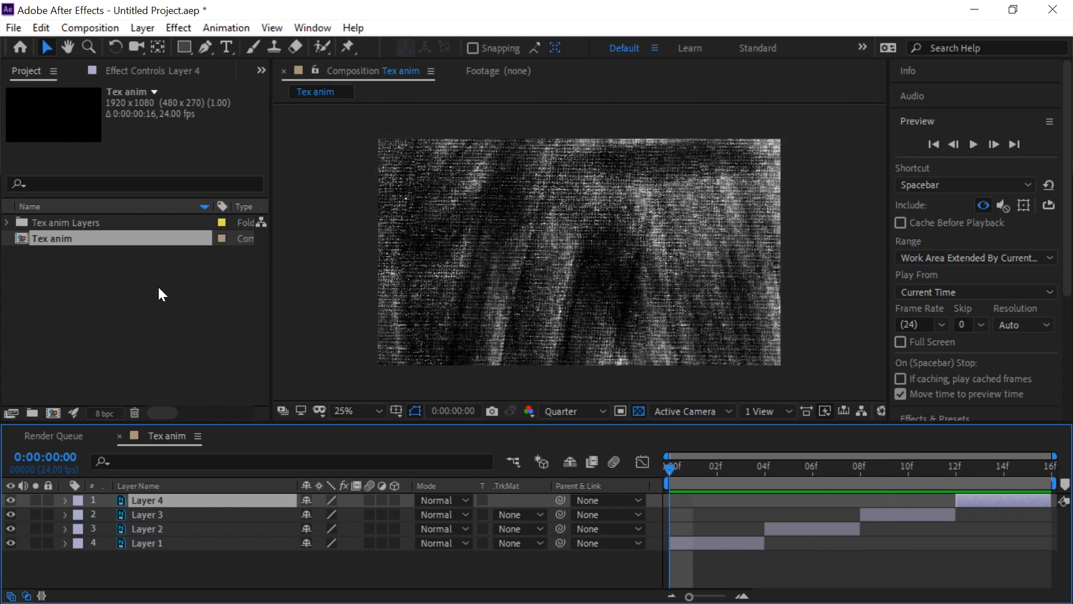
- Create a new composition from the Tex anim composition, nesting it as a layer
left_click(45, 238)
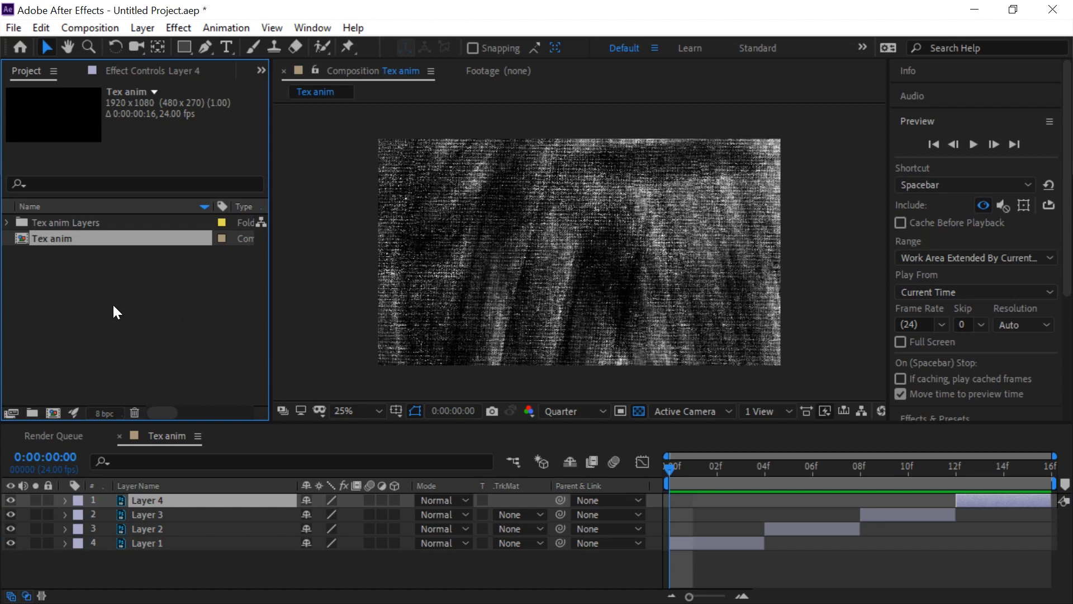
left_click(60, 317)
left_click_drag(52, 239, 55, 420)
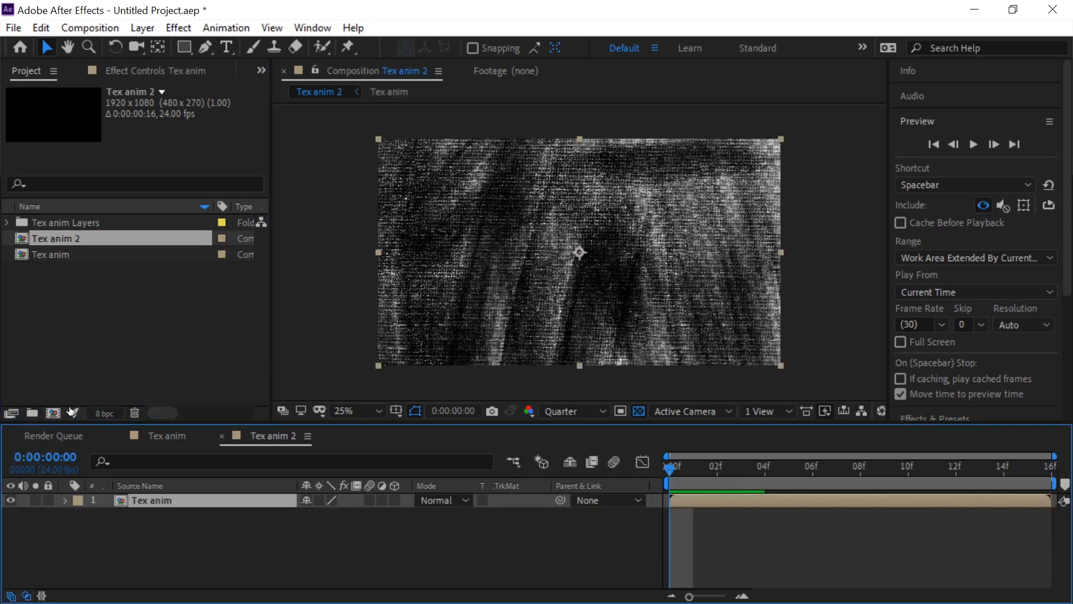
- Play back the nested texture in Tex anim 2 from the start, and park the current time at 0:00:00:06
scroll(510, 534, "up", 5)
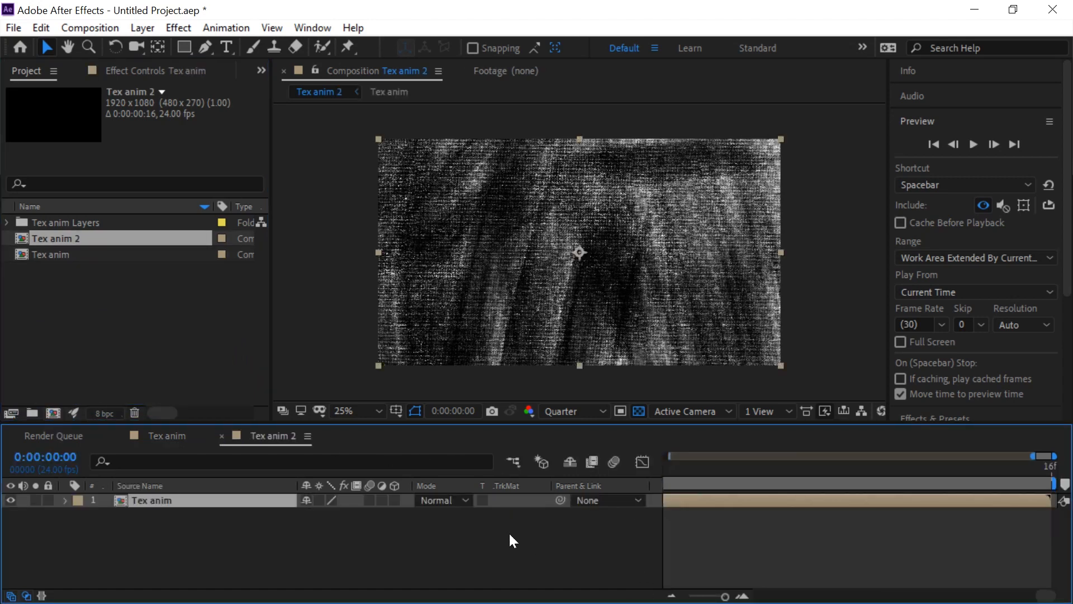
scroll(758, 541, "down", 5)
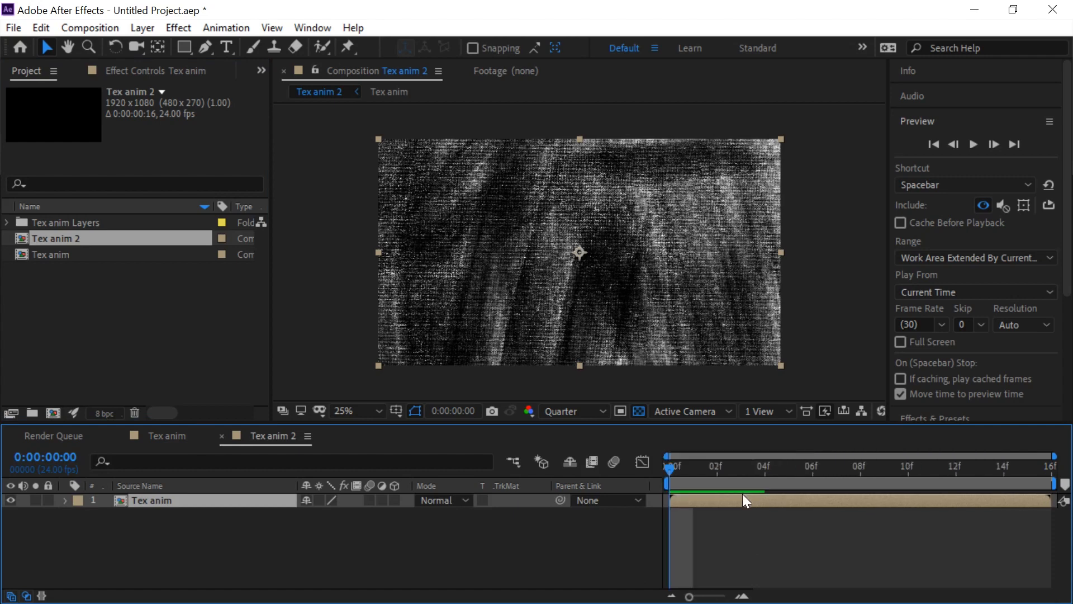
left_click_drag(709, 468, 623, 492)
key("space")
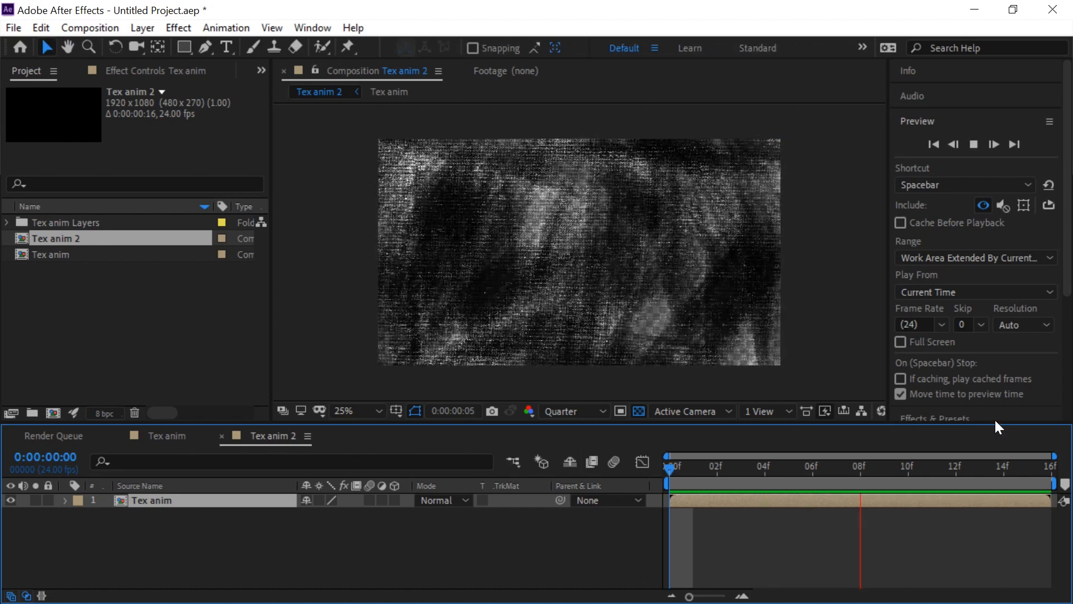
left_click_drag(838, 465, 812, 466)
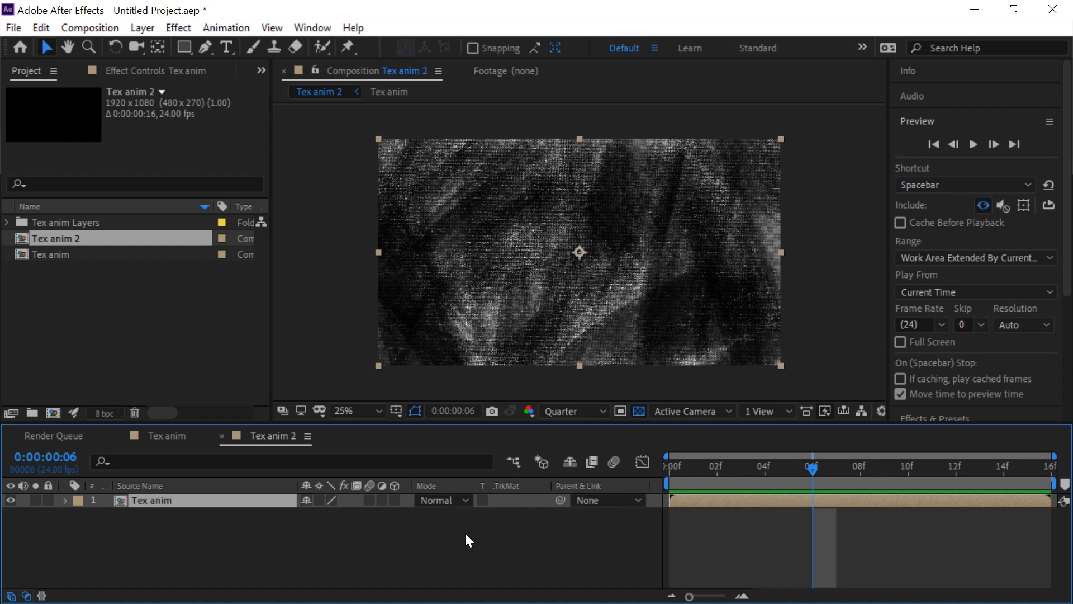
- Set the duration of the Tex anim 2 composition to 0:00:10:00
right_click(311, 536)
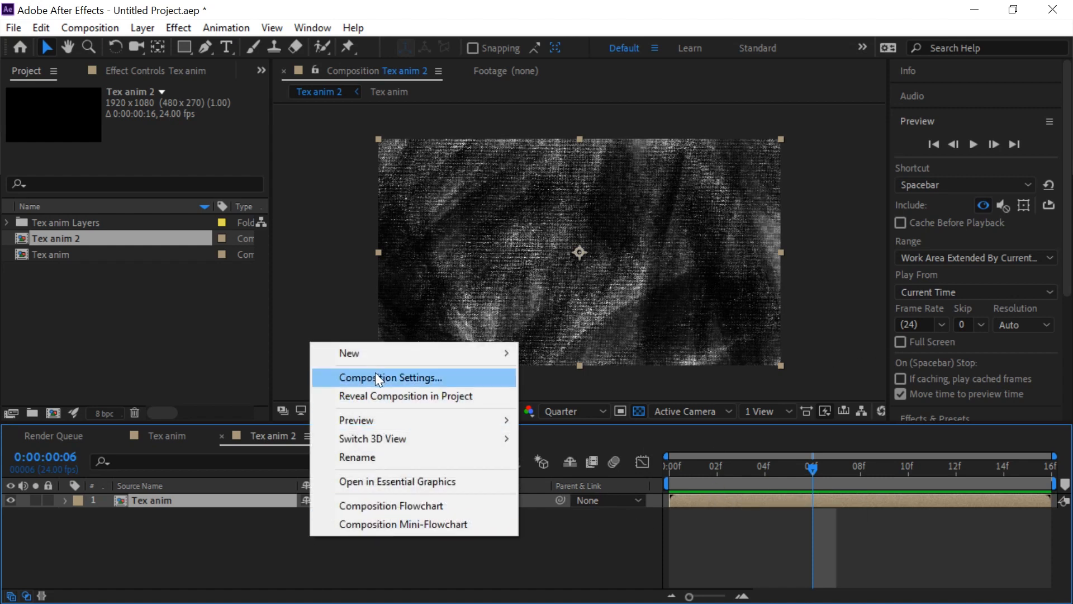
left_click(302, 536)
right_click(311, 534)
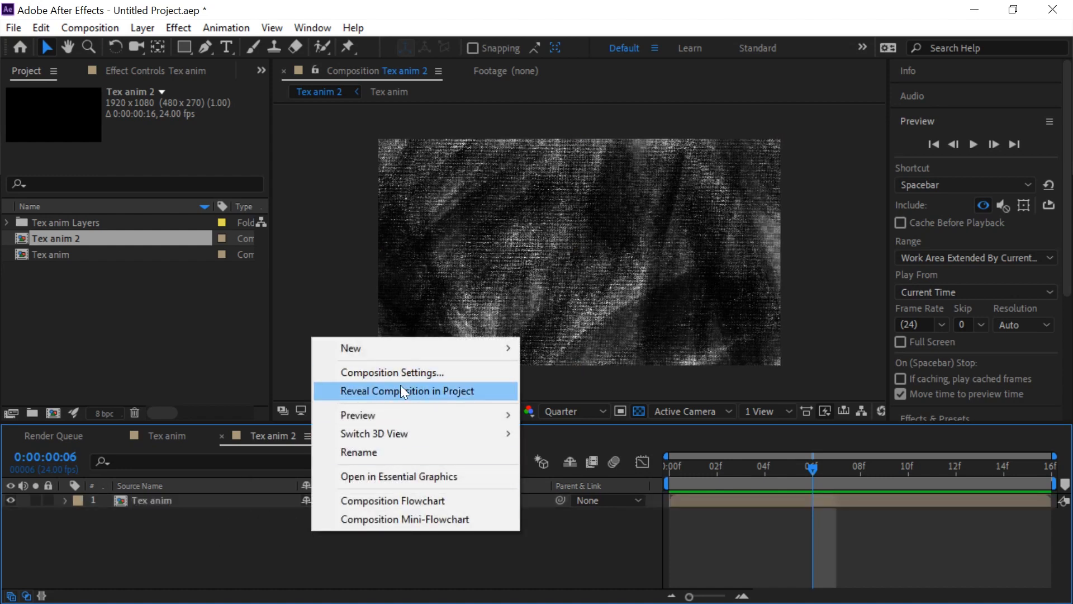
left_click(417, 371)
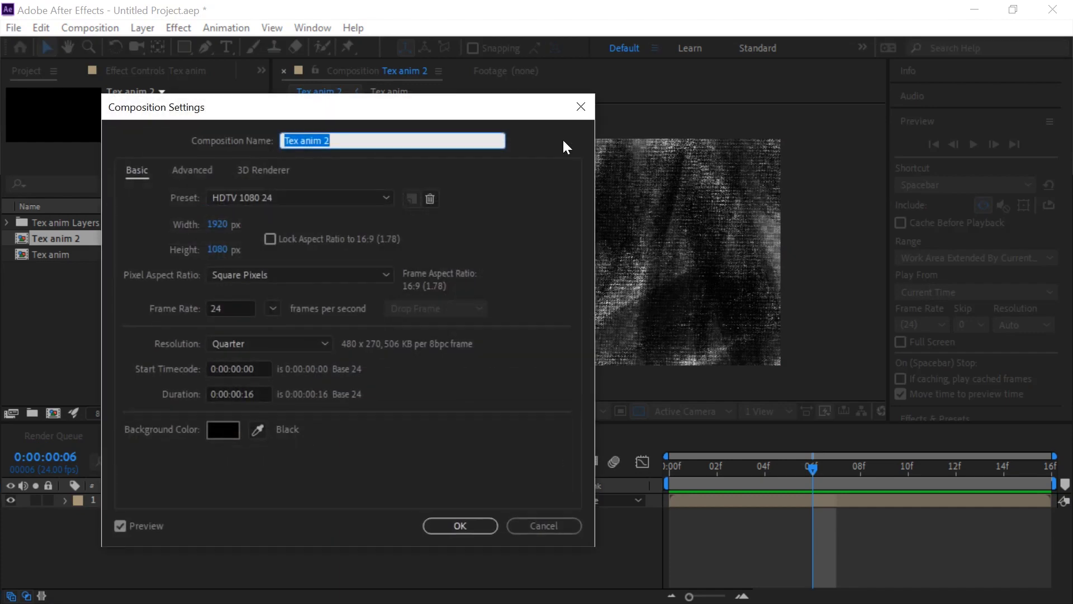
left_click_drag(366, 116, 435, 107)
left_click(313, 385)
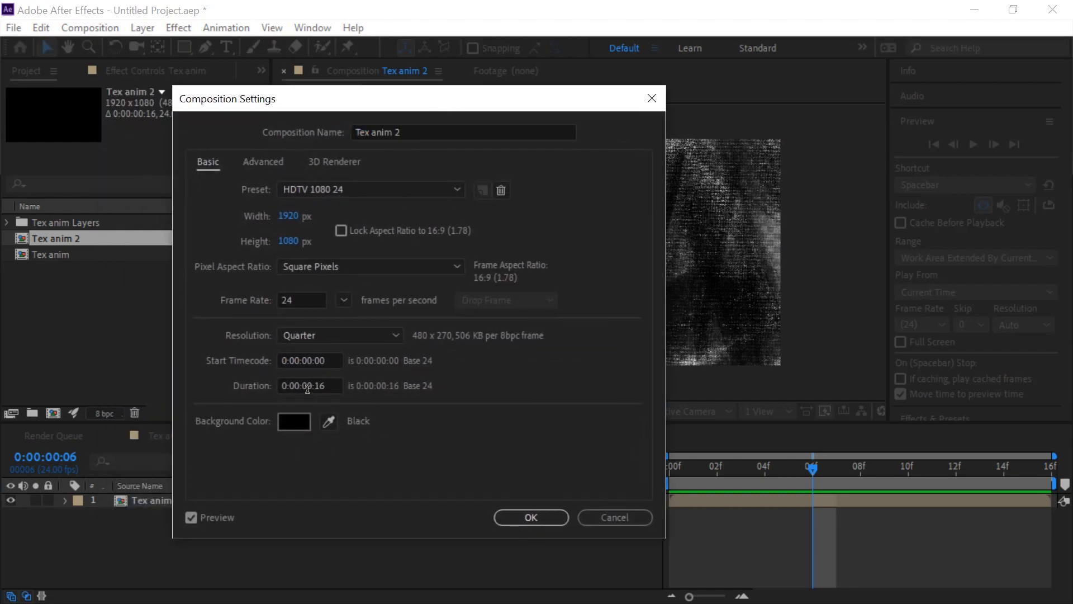
key("BackSpace")
key("BackSpace")
type("1")
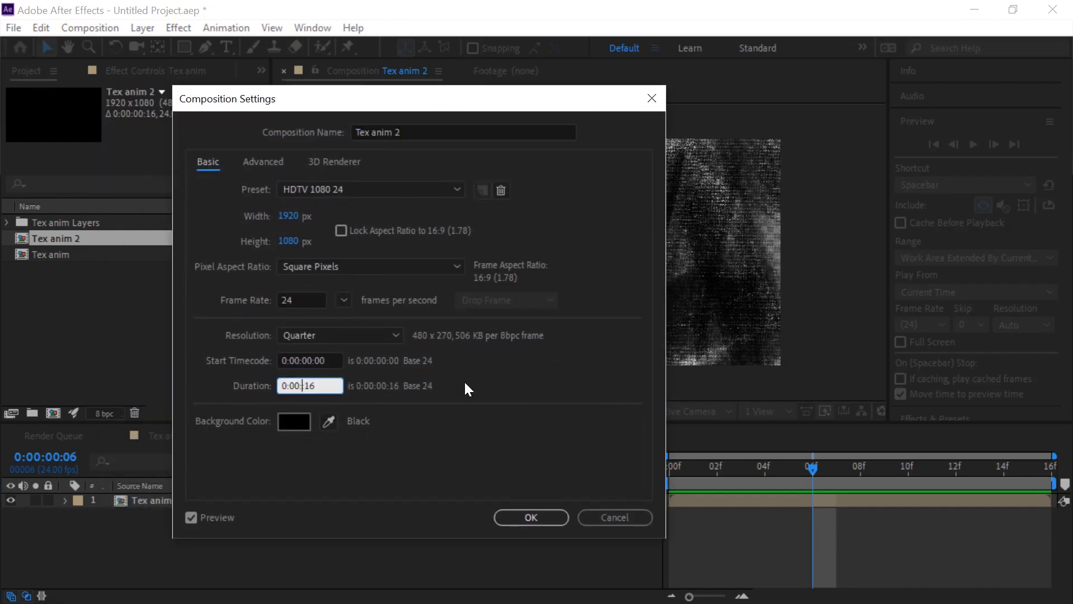
type("0:1")
left_click(336, 385)
key("BackSpace")
key("BackSpace")
type("00")
left_click(513, 513)
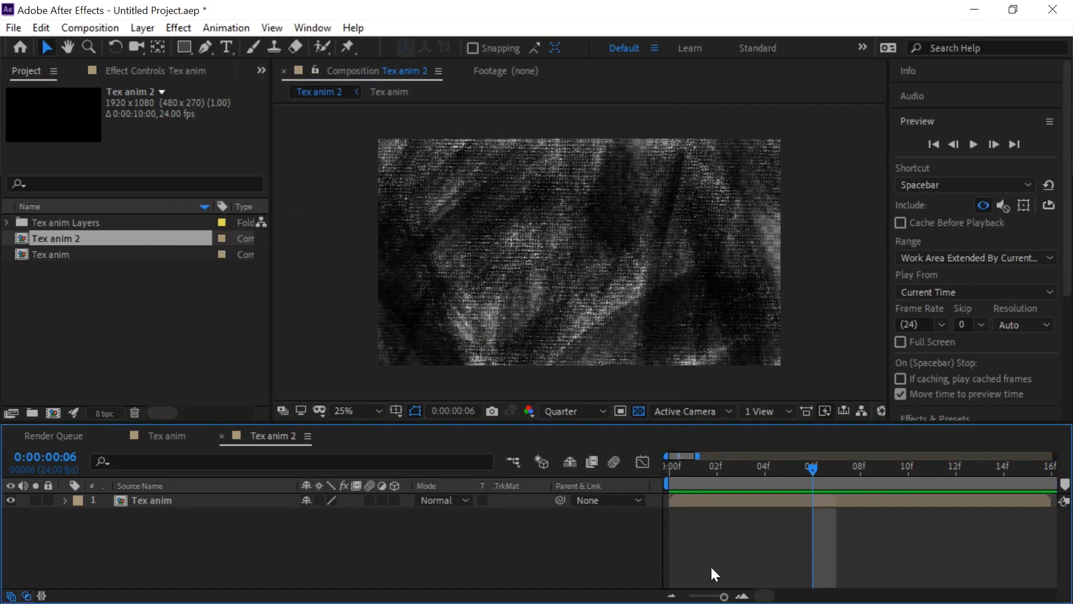
- Examine how much of the lengthened composition the Tex anim layer covers, and move the current time to 0:00:00:14
scroll(514, 528, "down", 3, "alt")
scroll(739, 568, "right", 5)
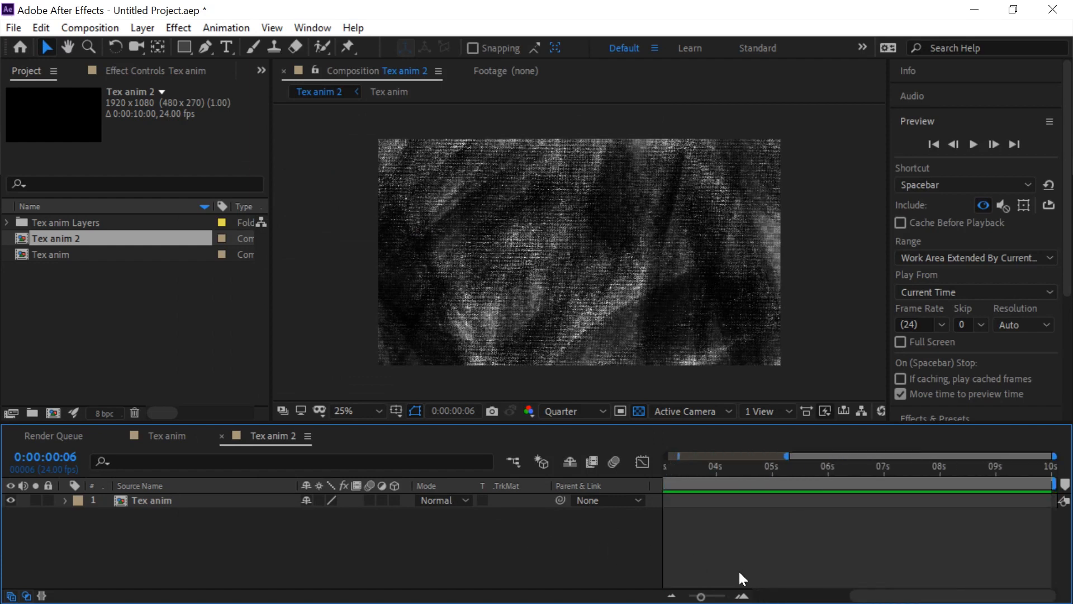
scroll(763, 551, "down", 3, "alt")
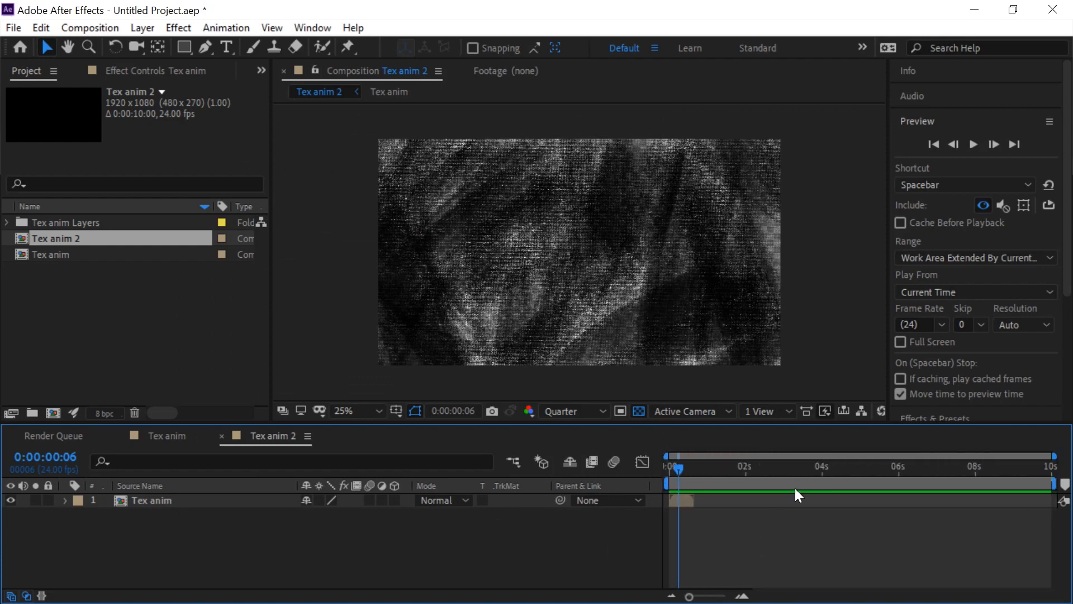
scroll(671, 520, "up", 5, "alt")
left_click(819, 502)
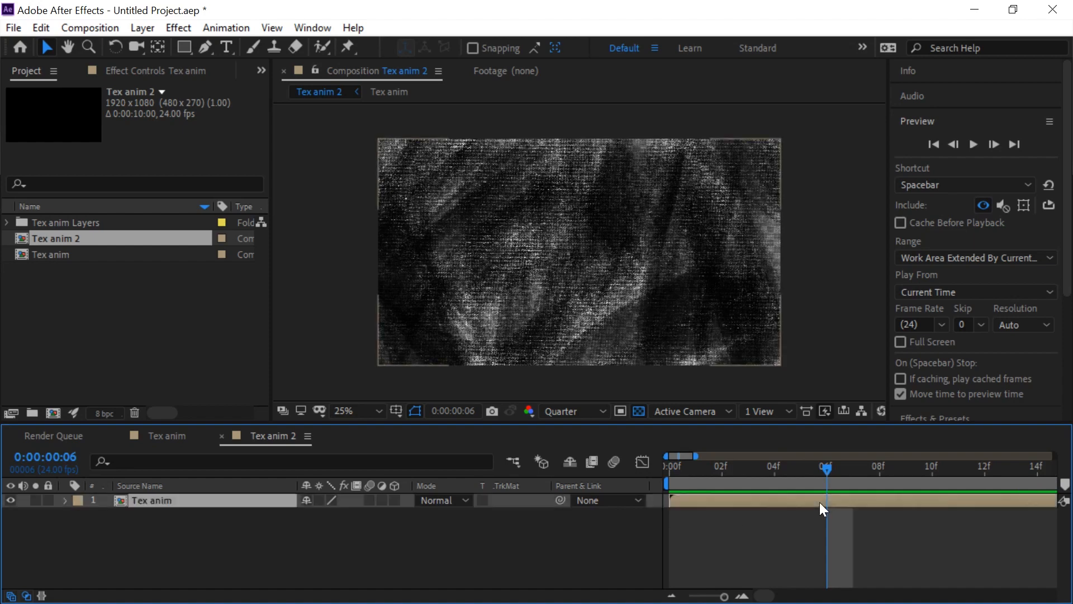
scroll(810, 520, "down", 1, "alt")
left_click_drag(921, 466, 899, 485)
scroll(849, 528, "down", 3, "alt")
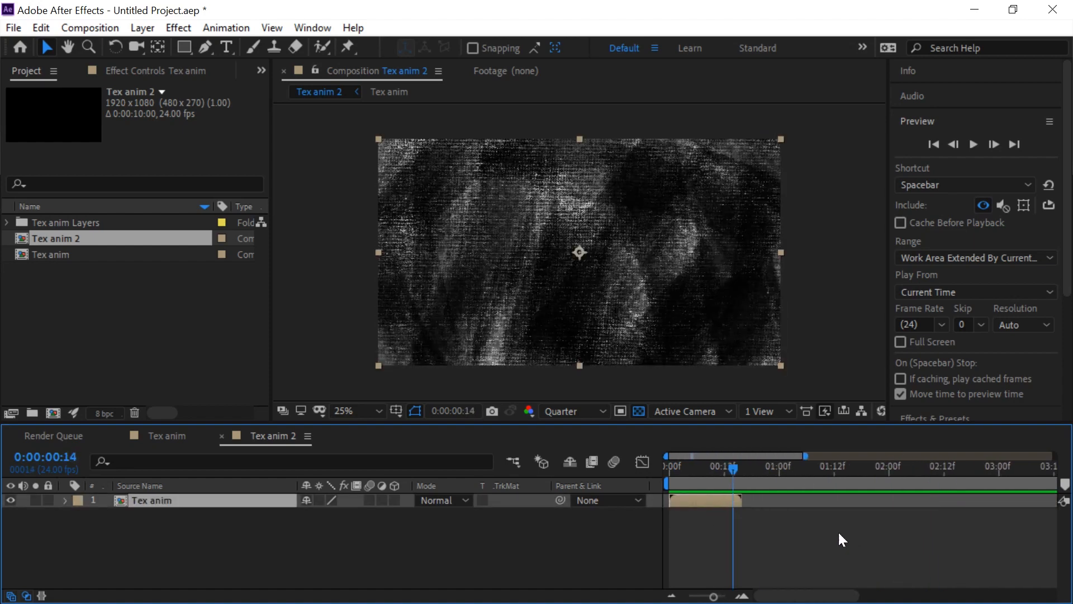
- Try to extend the animation by duplicating the Tex anim layer twice and placing the copies end to end
left_click(178, 511)
left_click(180, 504)
key("ctrl+d")
key("bracketleft")
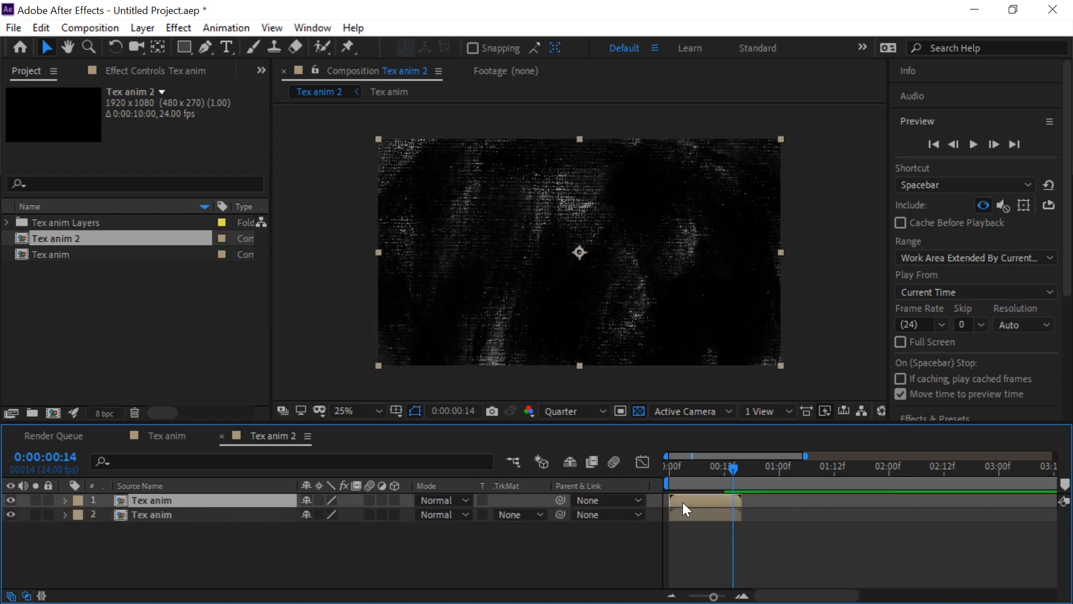
left_click_drag(733, 502, 858, 508)
key("ctrl+d")
left_click_drag(740, 463, 759, 527)
- Delete the two duplicated Tex anim layers, keeping only the original one
left_click(781, 516)
left_click(830, 498, "shift")
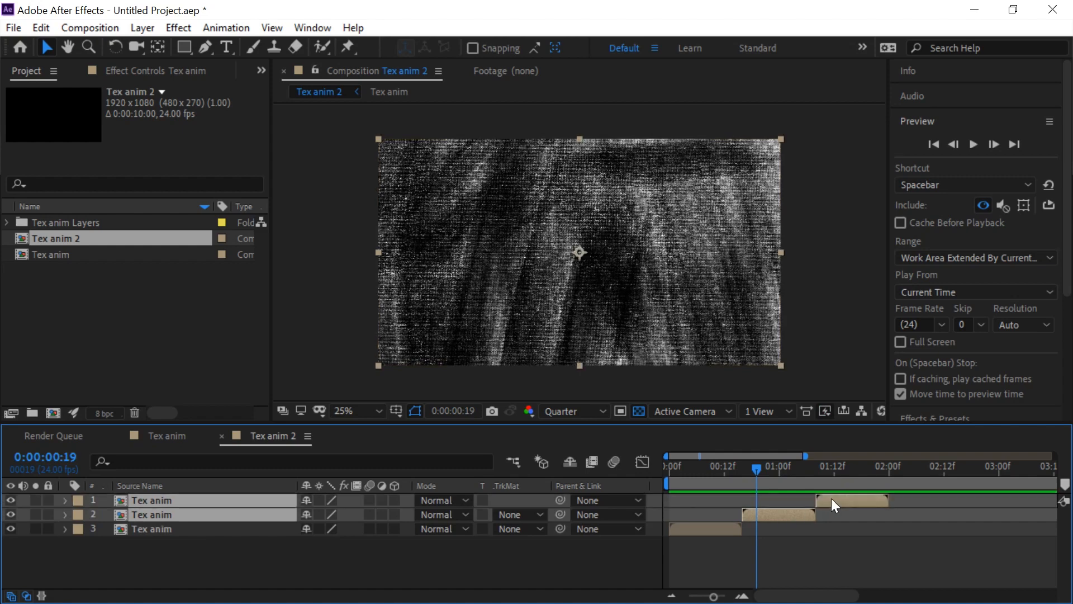
key("Delete")
- Return the current time to 0:00:00:00 and enable time remapping on the Tex anim layer
left_click_drag(692, 475, 676, 465)
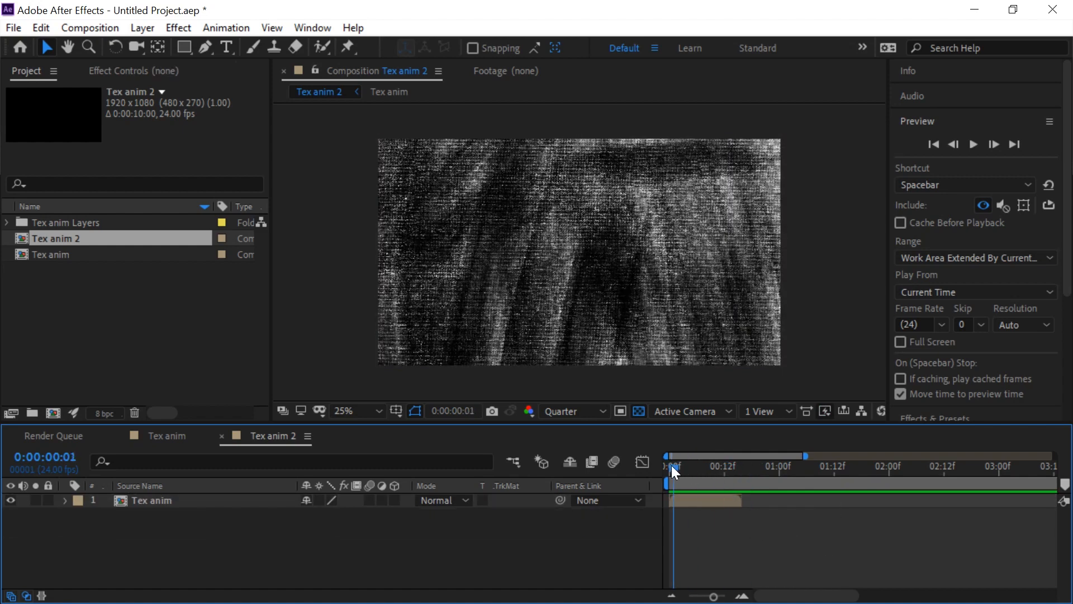
key("=")
left_click(707, 505)
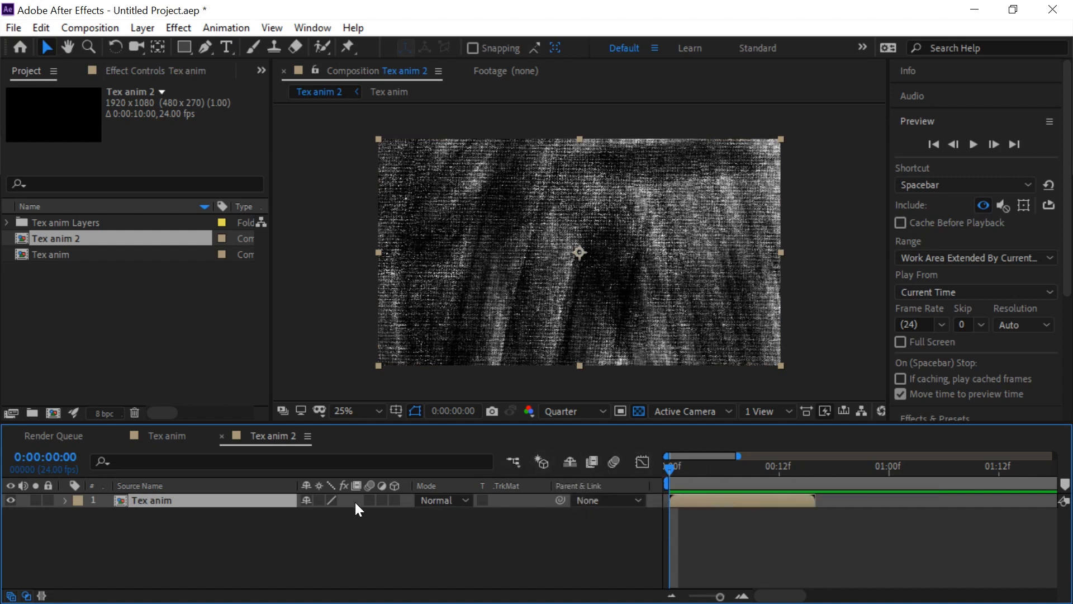
left_click_drag(689, 470, 605, 470)
right_click(221, 503)
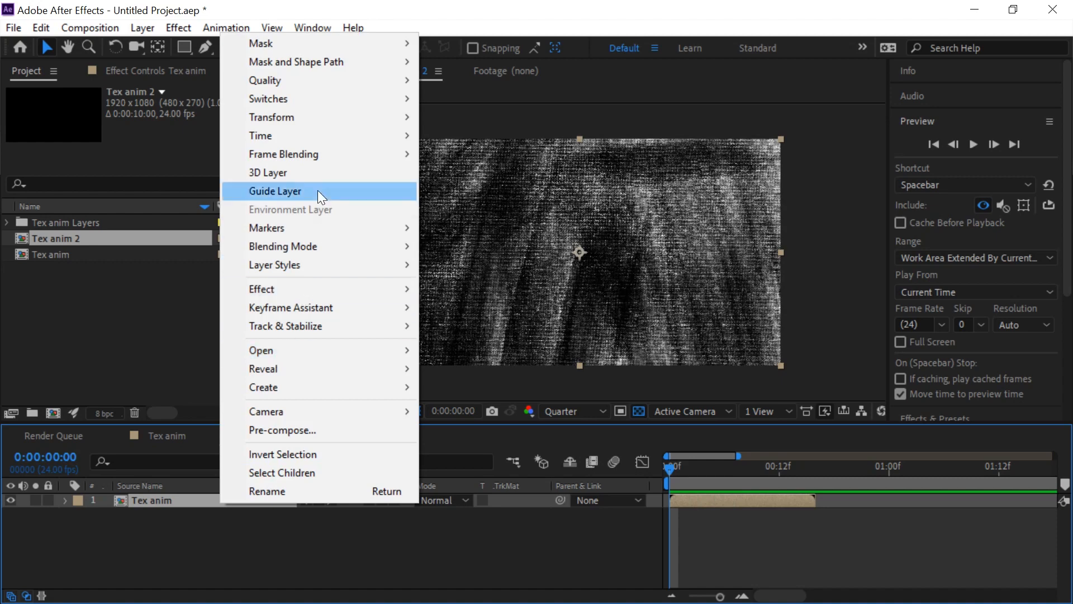
mouse_move(302, 136)
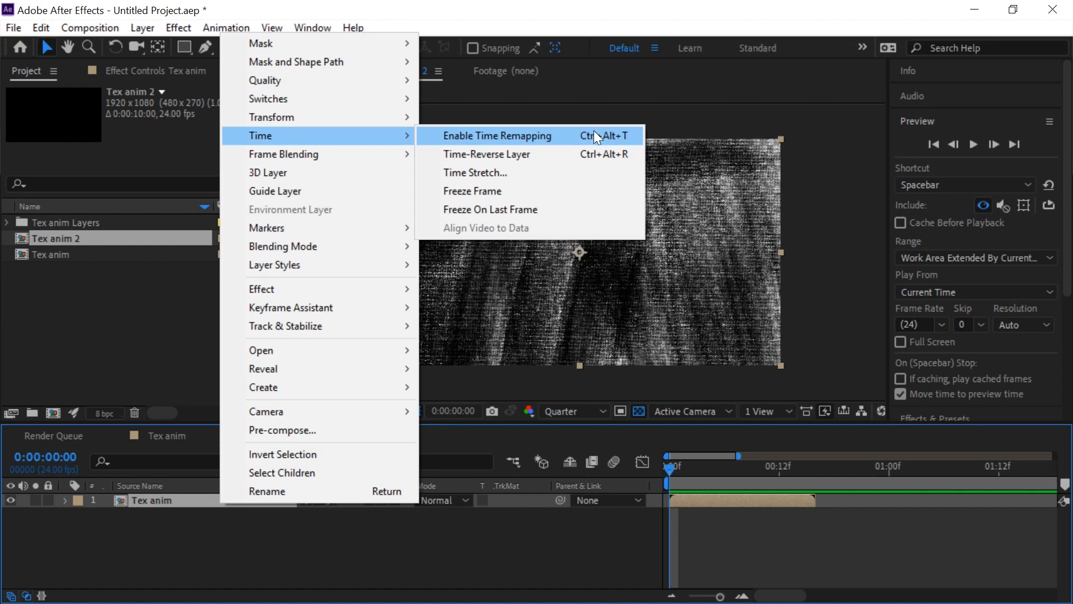
left_click(577, 135)
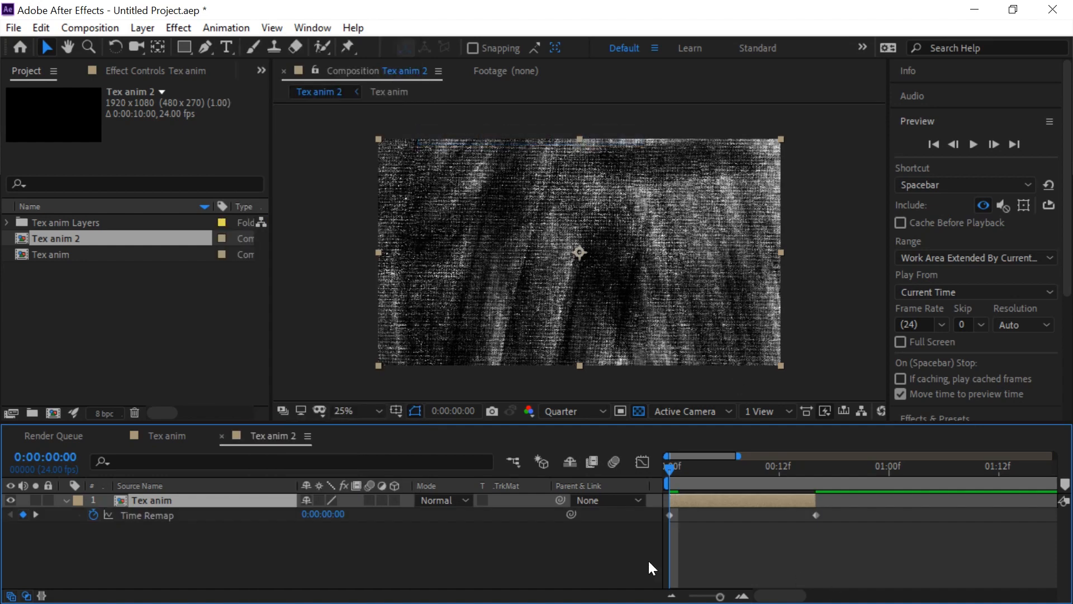
- Extend the time-remapped Tex anim layer's out point to the end of the composition
key("minus")
key("minus")
left_click_drag(695, 499, 1062, 508)
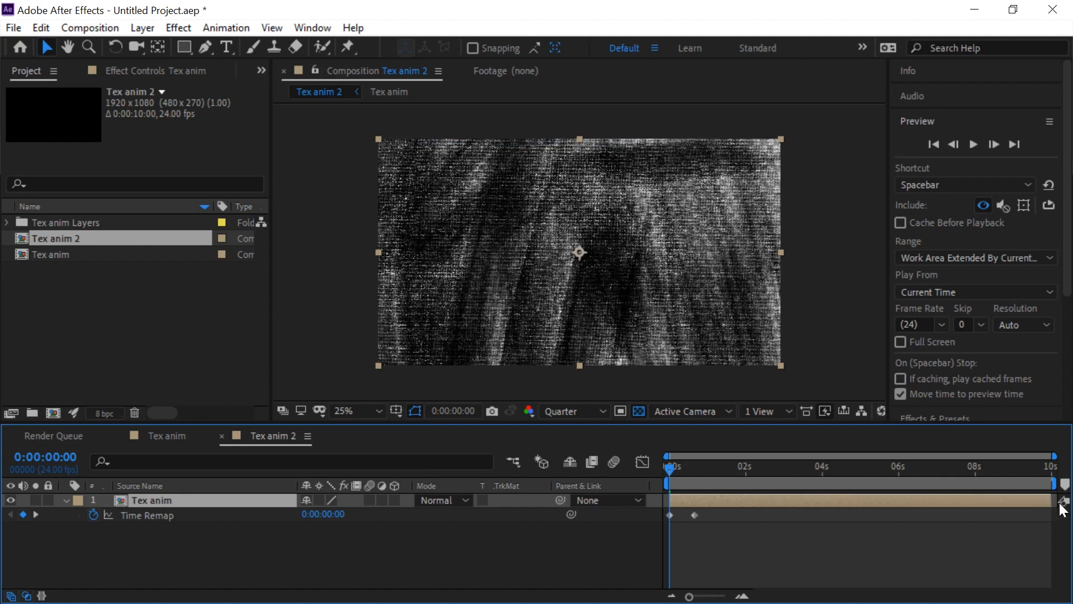
- Scrub through the time-remapped layer to examine the frames before, at and after its second keyframe
key("equal")
key("equal")
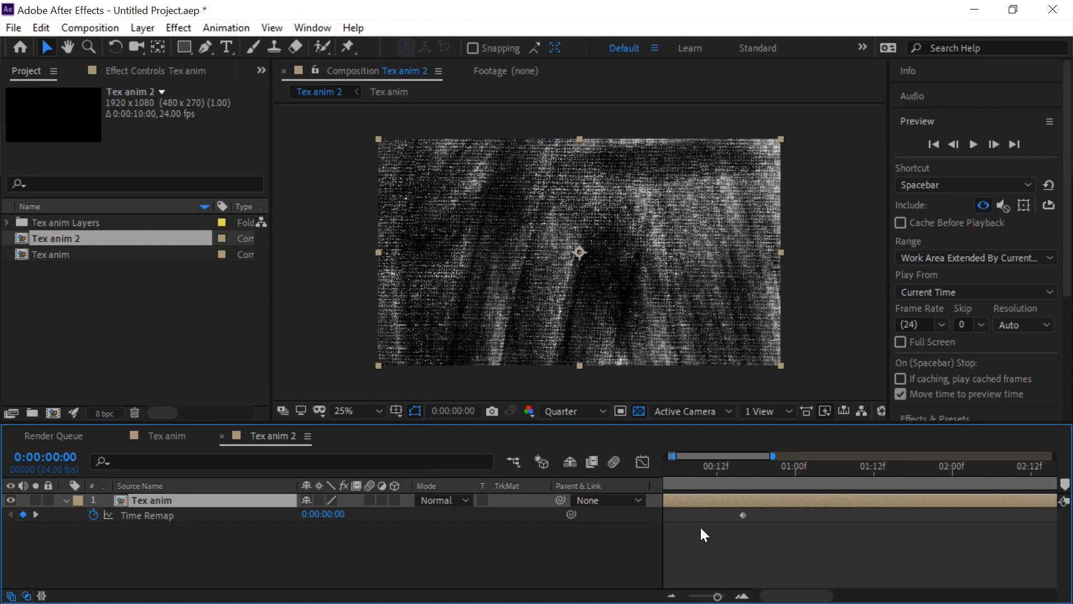
left_click_drag(675, 467, 779, 528)
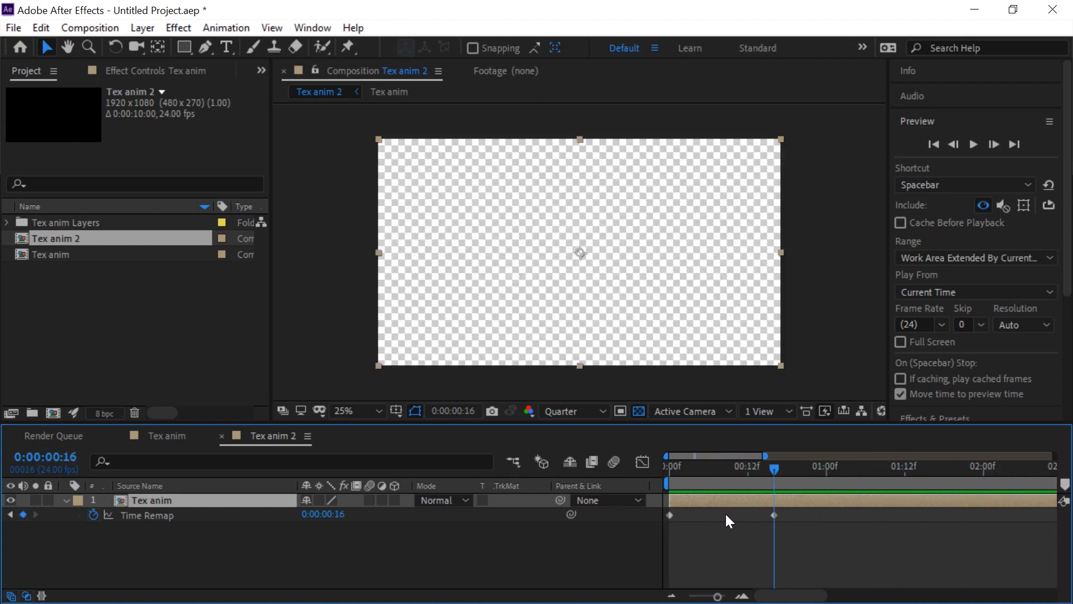
left_click_drag(773, 467, 864, 503)
key("Home")
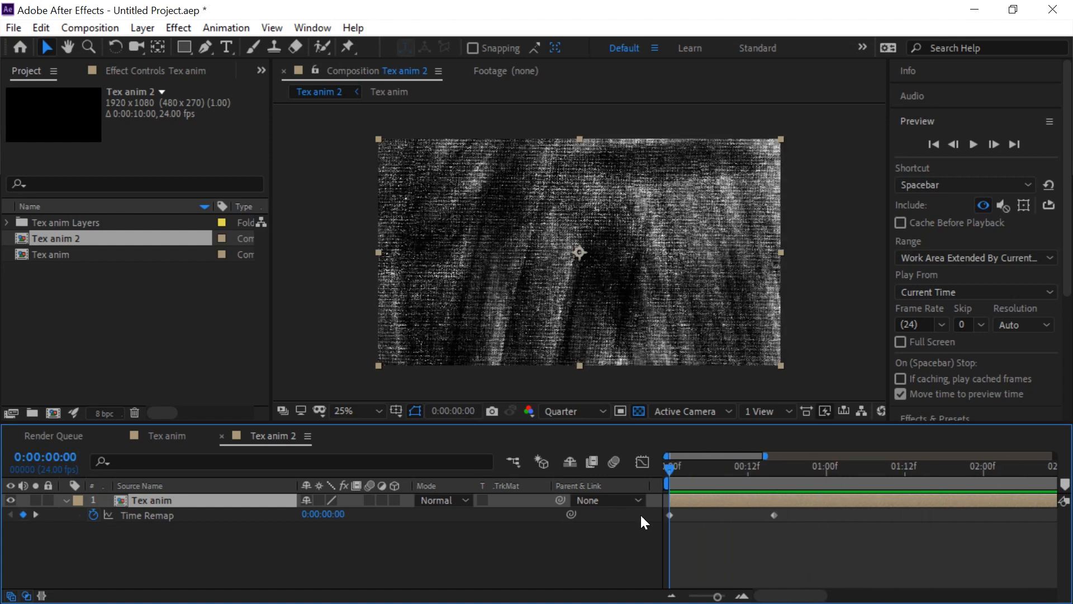
scroll(717, 507, "up", 1)
left_click_drag(684, 525, 843, 525)
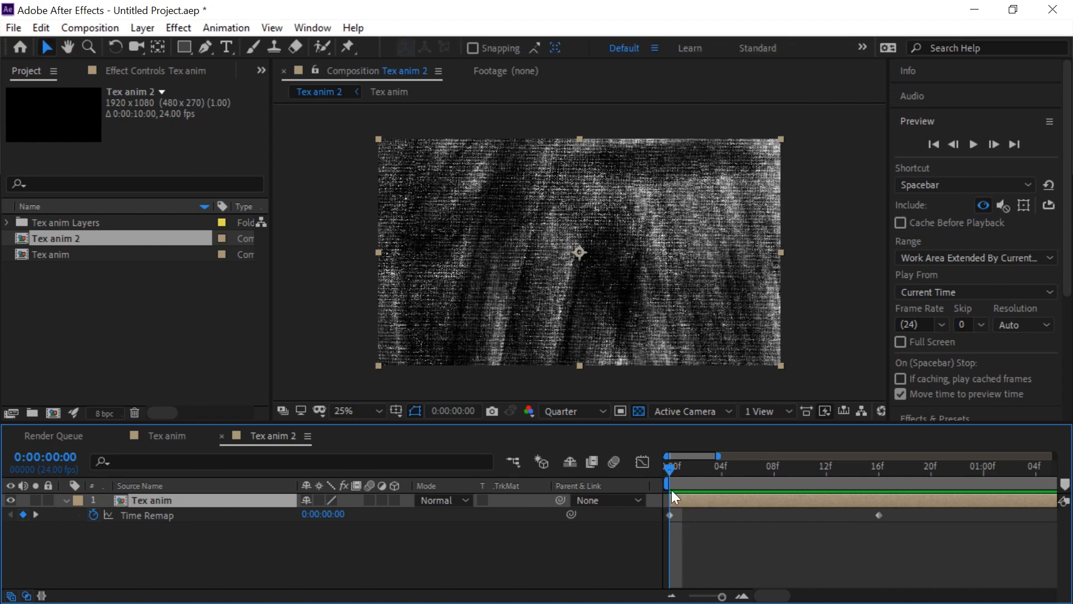
left_click_drag(678, 467, 873, 495)
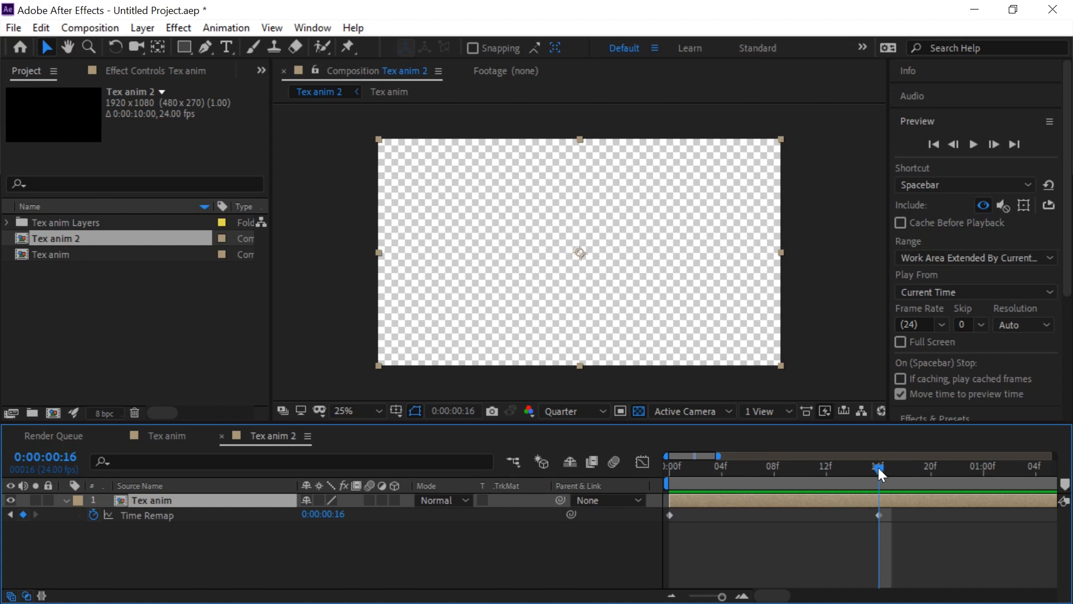
- Add a Time Remap keyframe at 0:00:00:15 and delete the one at 0:00:00:16
left_click_drag(877, 469, 865, 469)
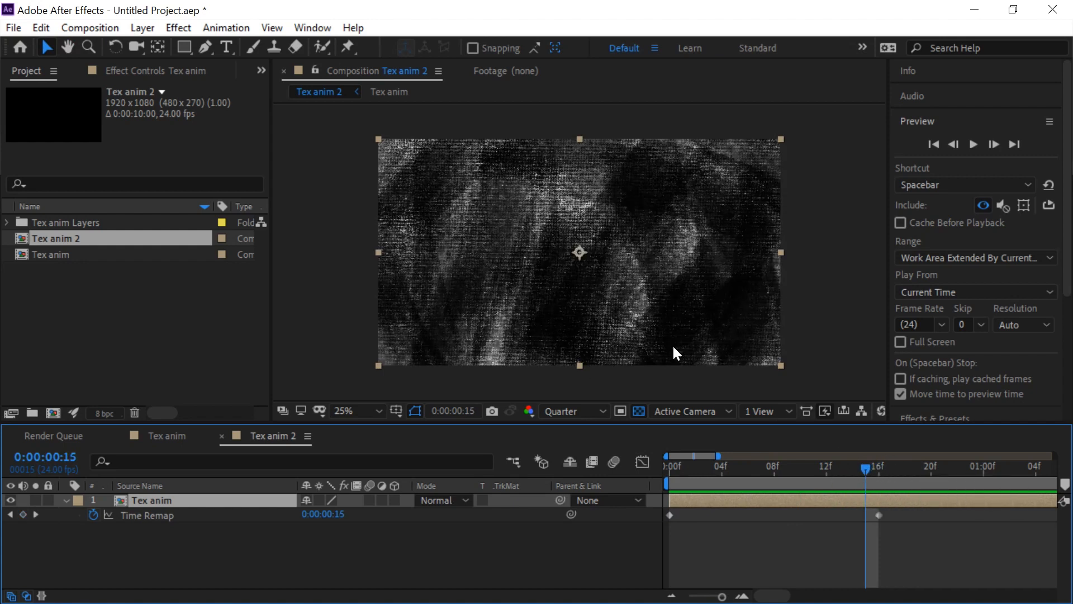
left_click(23, 518)
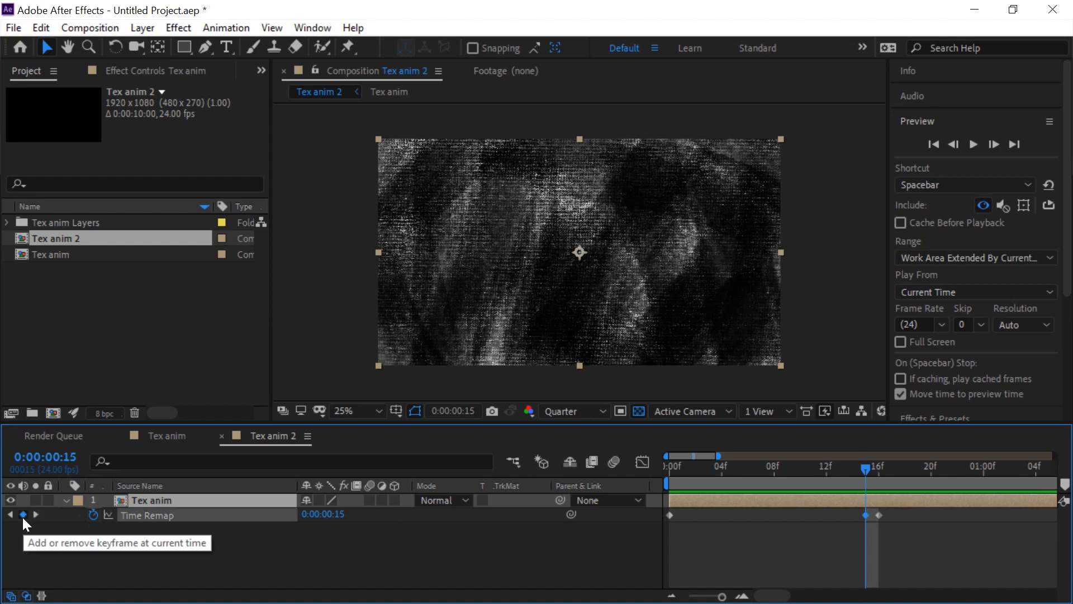
key("Page_Down")
left_click(879, 515)
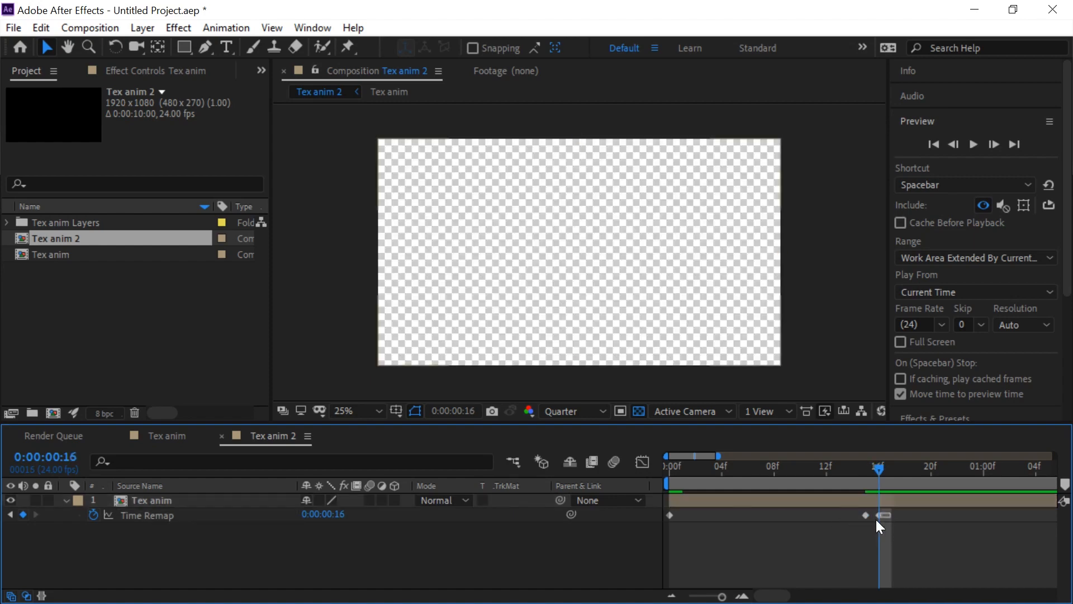
key("Delete")
- Return the current time to 0:00:00:00 and add an editable expression to the layer's Time Remap property
left_click_drag(872, 468, 645, 524)
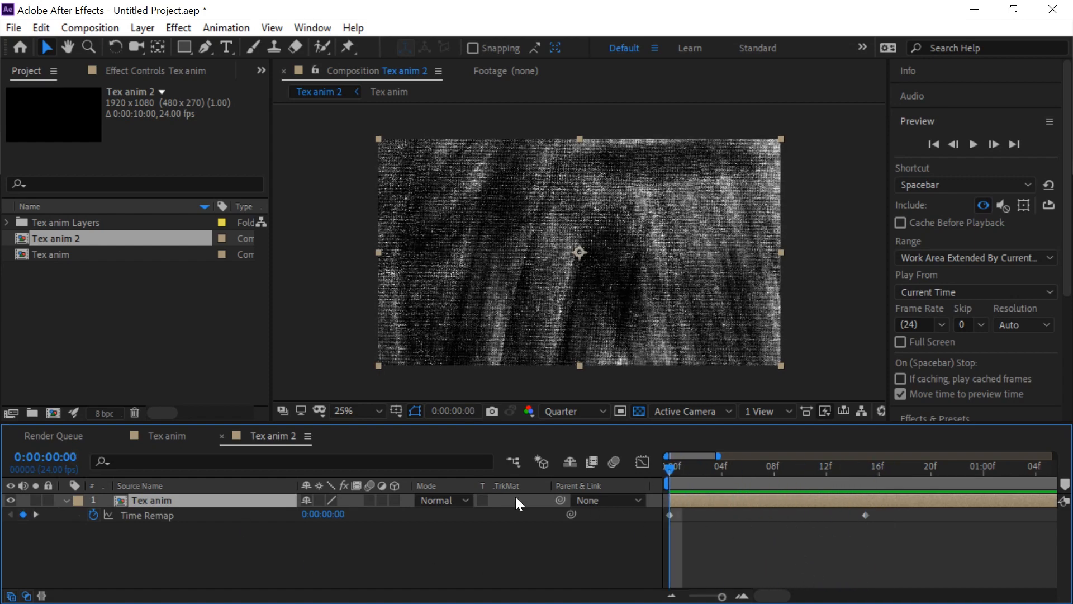
left_click(93, 515, "alt")
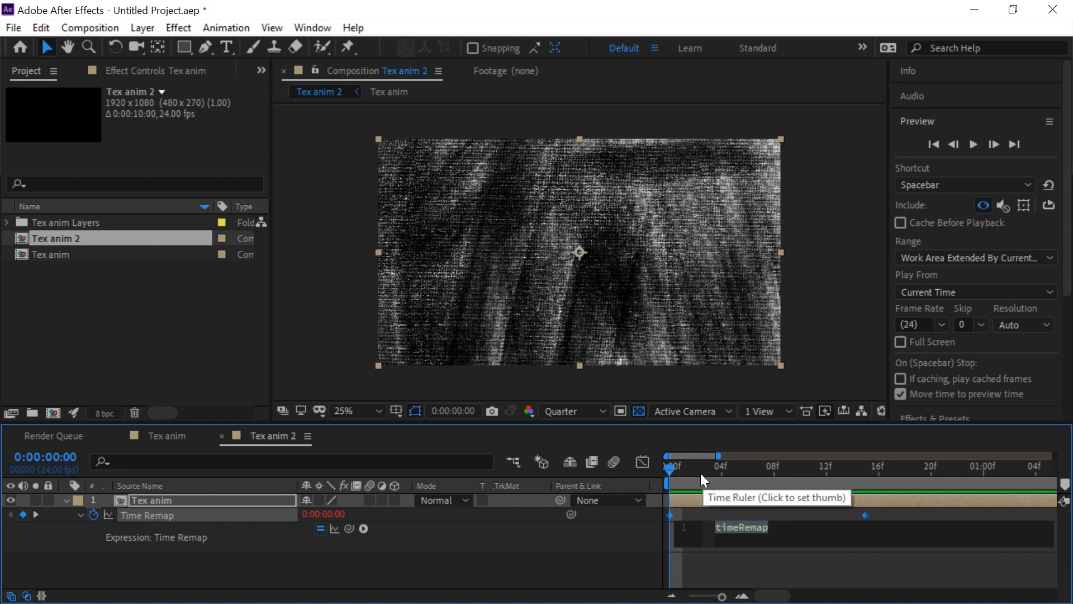
left_click(669, 476)
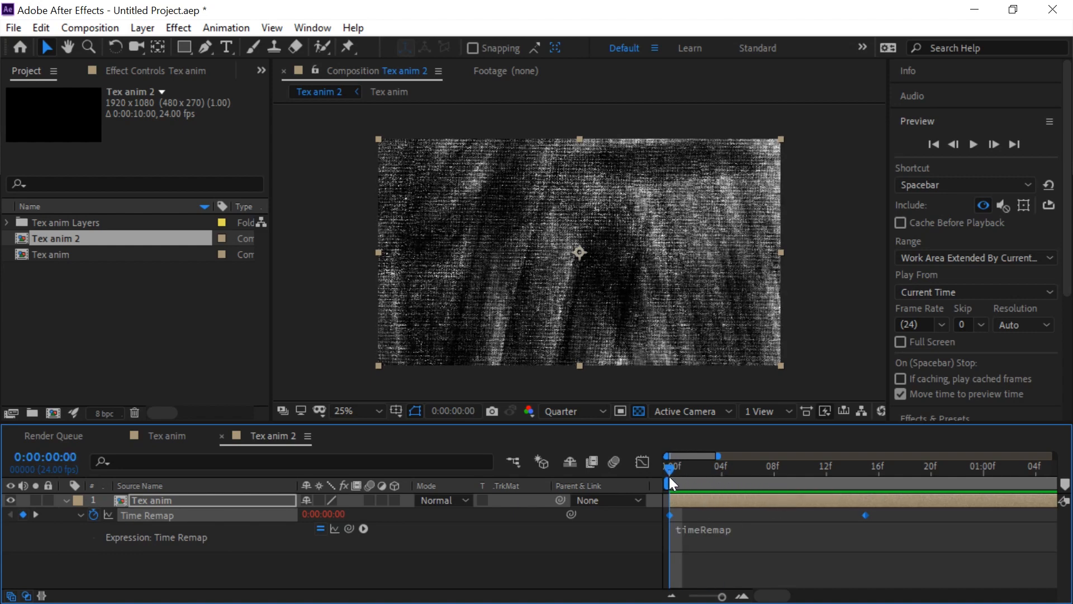
left_click(727, 532)
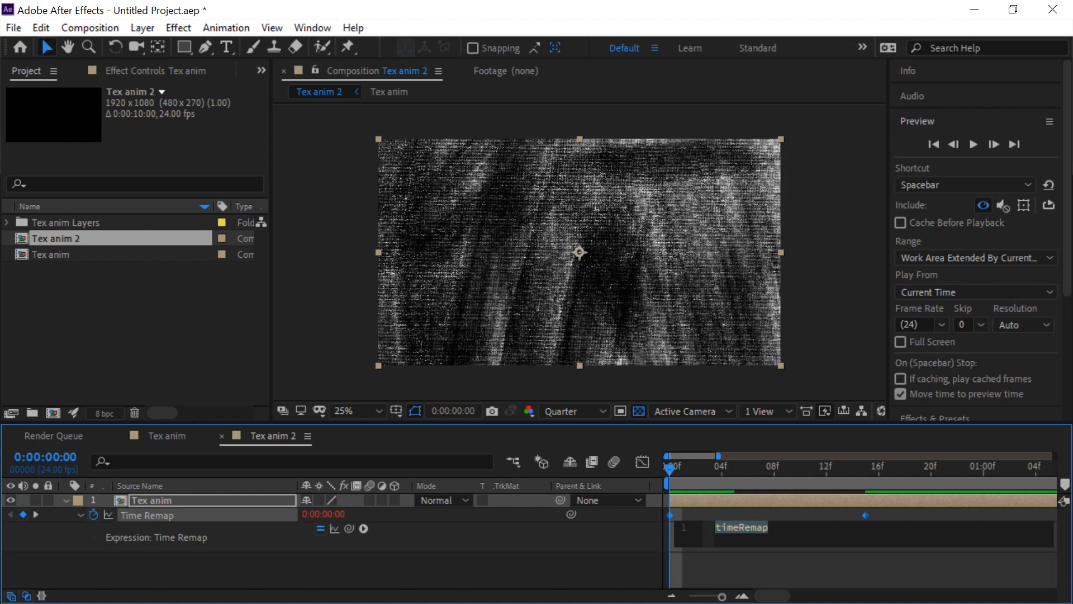
- Try to enter a loopOut expression for Time Remap, and clear the expression text
type("loopOut")
key("Return")
key("BackSpace")
key("BackSpace")
key("BackSpace")
key("BackSpace")
key("BackSpace")
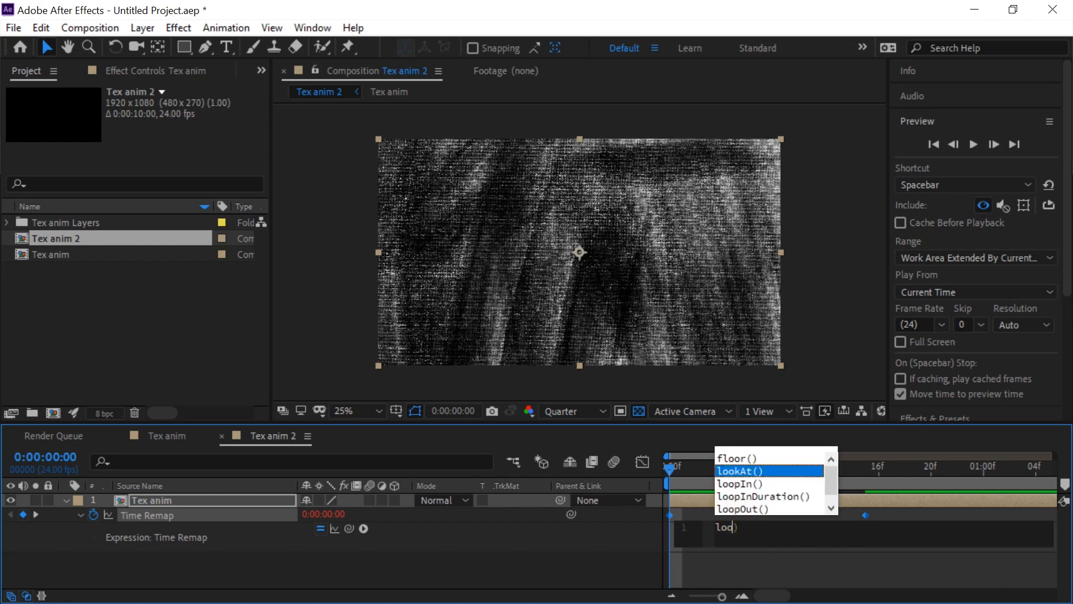
key("BackSpace")
key("BackSpace")
key("Delete")
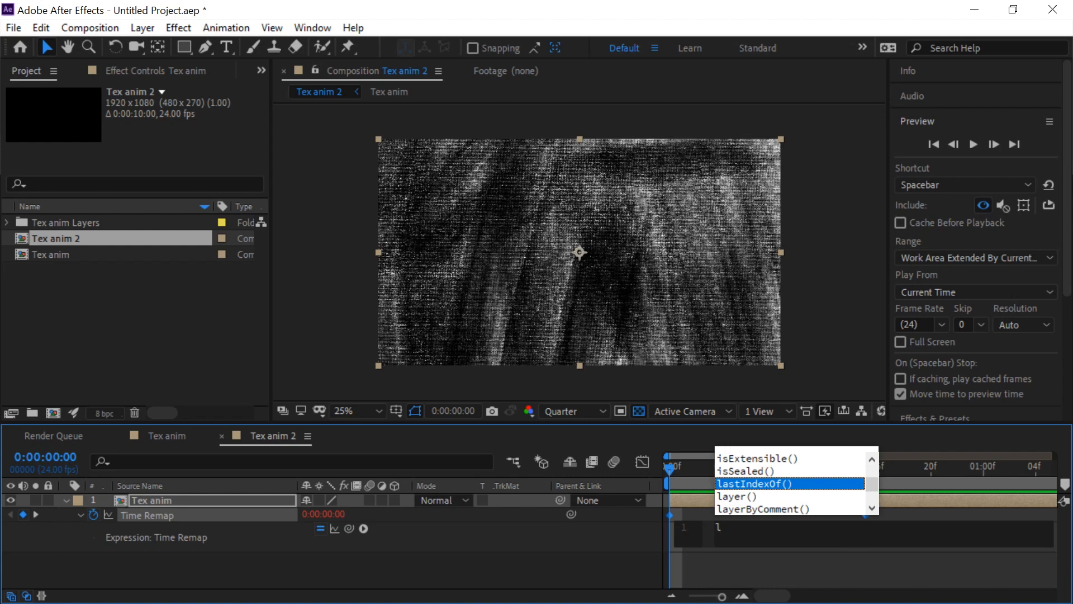
key("BackSpace")
- Enter loopOut() as the Time Remap expression using the autocomplete suggestions
type("lo")
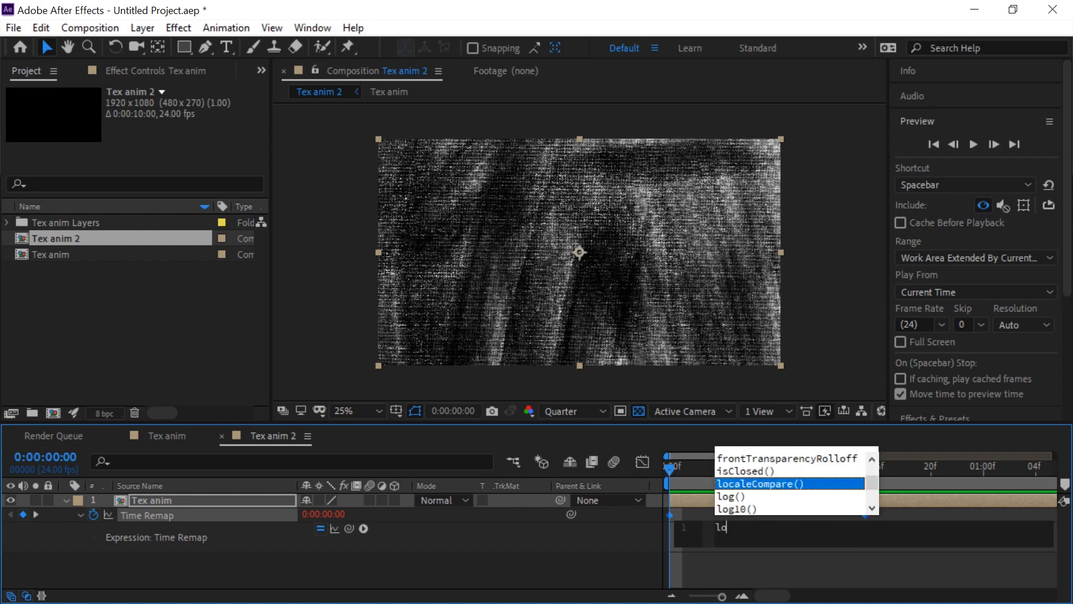
type("c")
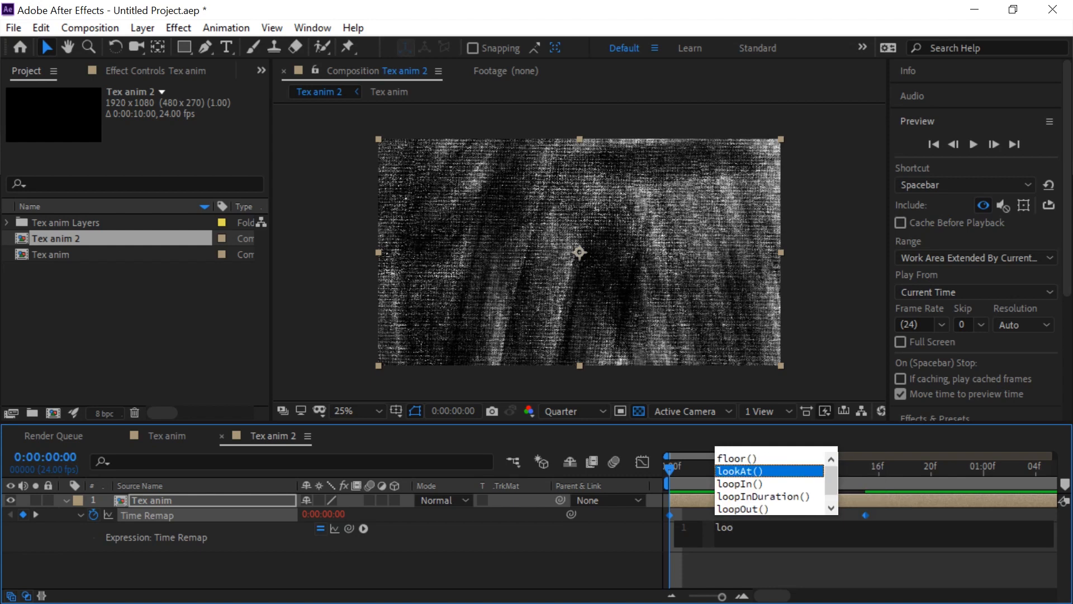
key("BackSpace")
type("op")
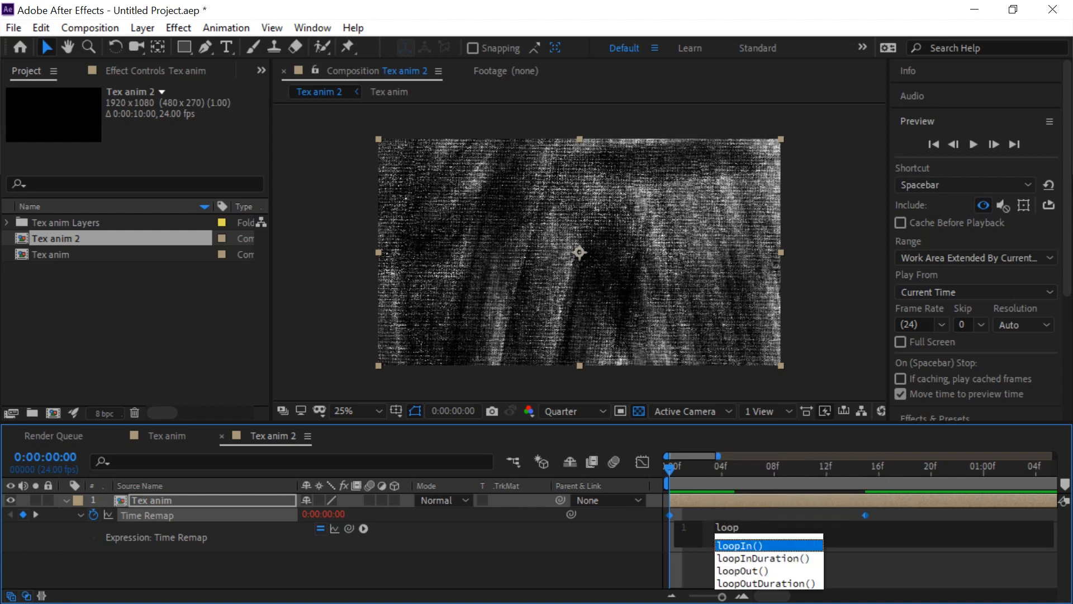
key("Down")
key("Down")
key("Down")
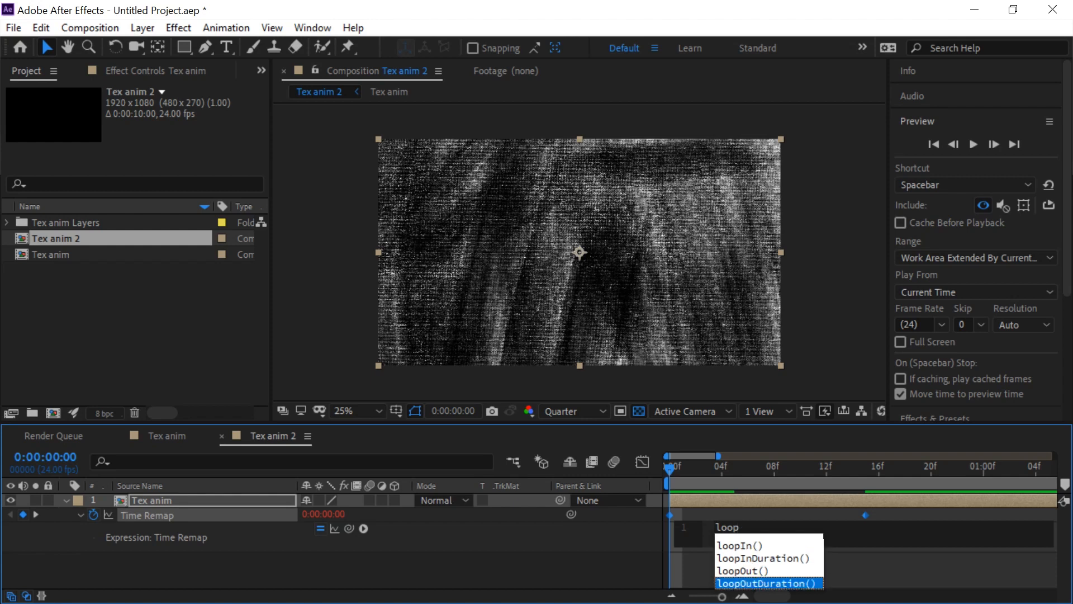
key("Up")
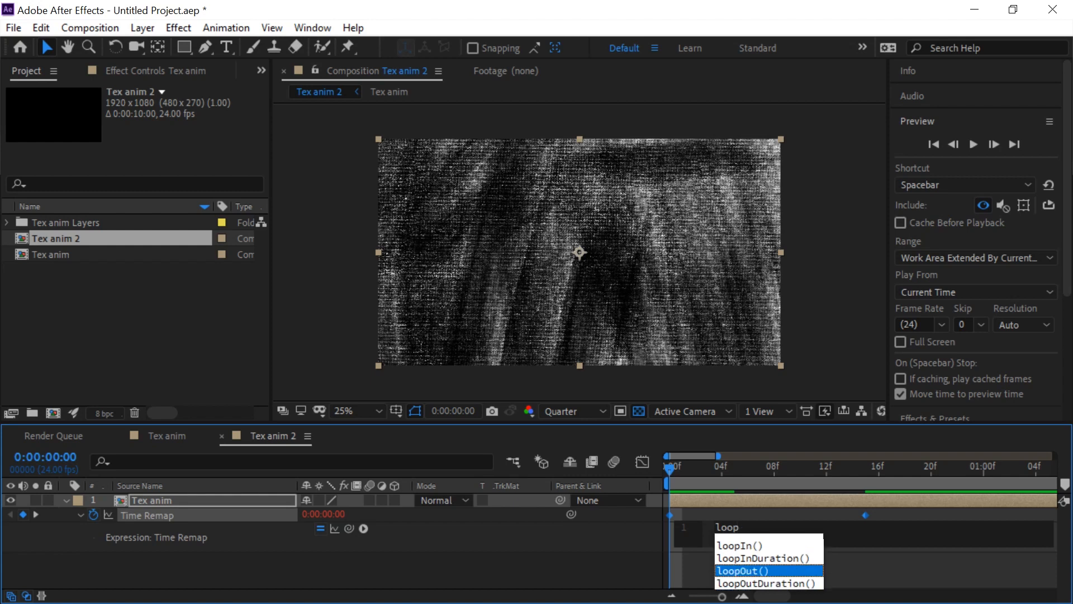
key("Return")
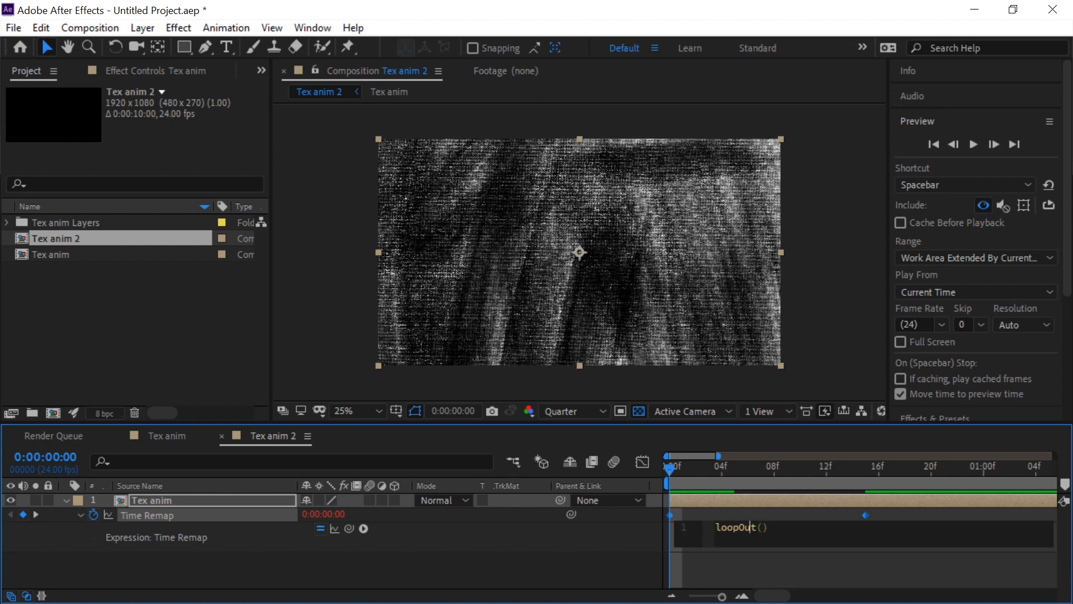
- Delete the loopOut() expression text, begin retyping it, and clear the expression field again
key("End")
key("shift+Left")
key("shift+Left")
key("shift+Left")
key("shift+Left")
key("shift+Left")
key("shift+Left")
key("shift+Left")
key("shift+Left")
type("oo")
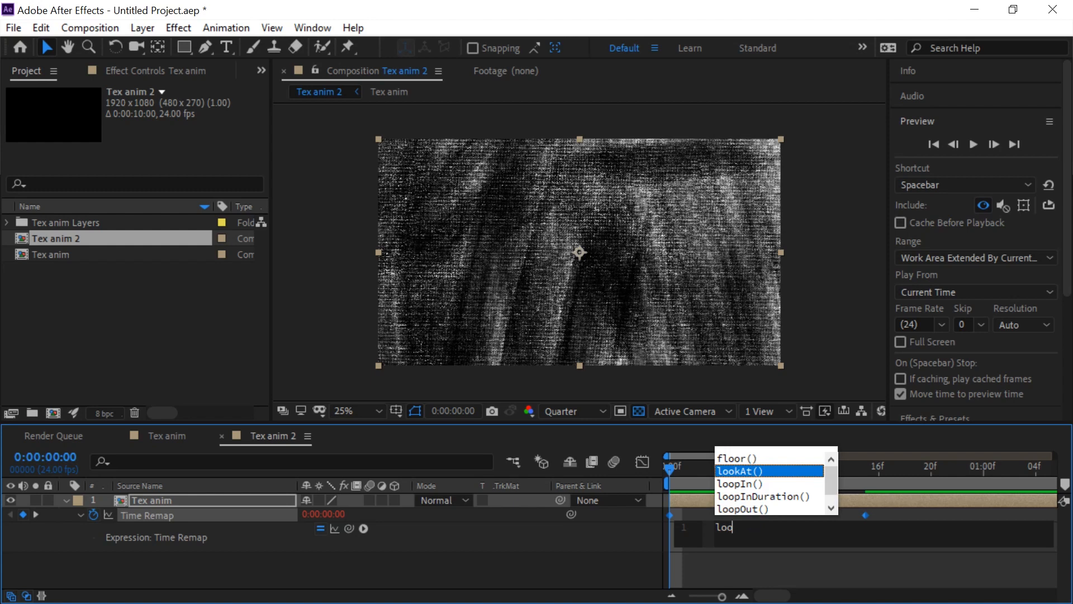
key("BackSpace")
key("BackSpace")
key("BackSpace")
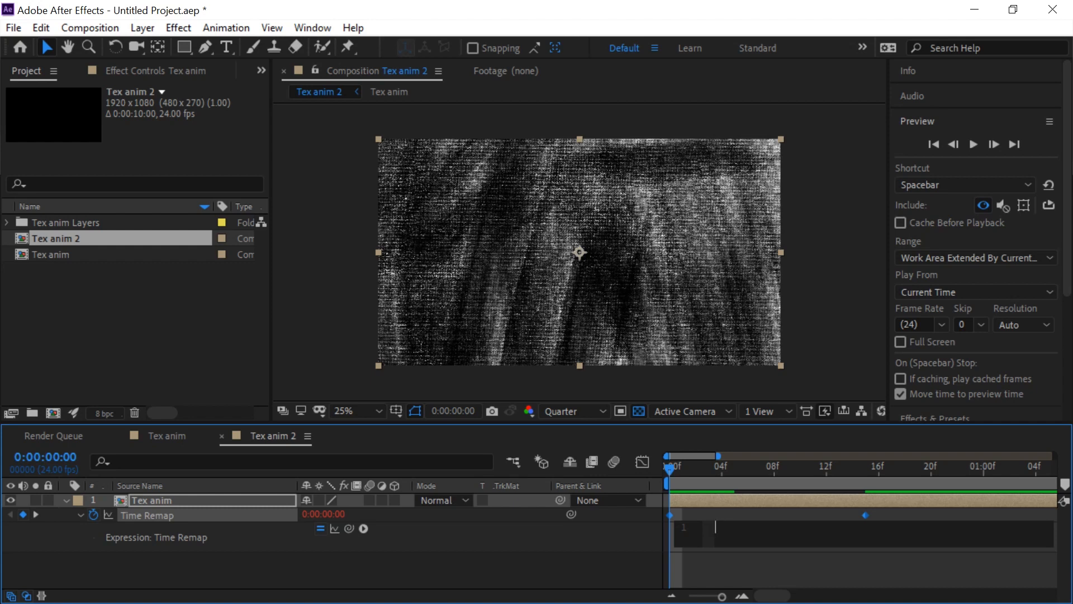
- Write loopOut() with a capital O as the layer's Time Remap expression
type("lo")
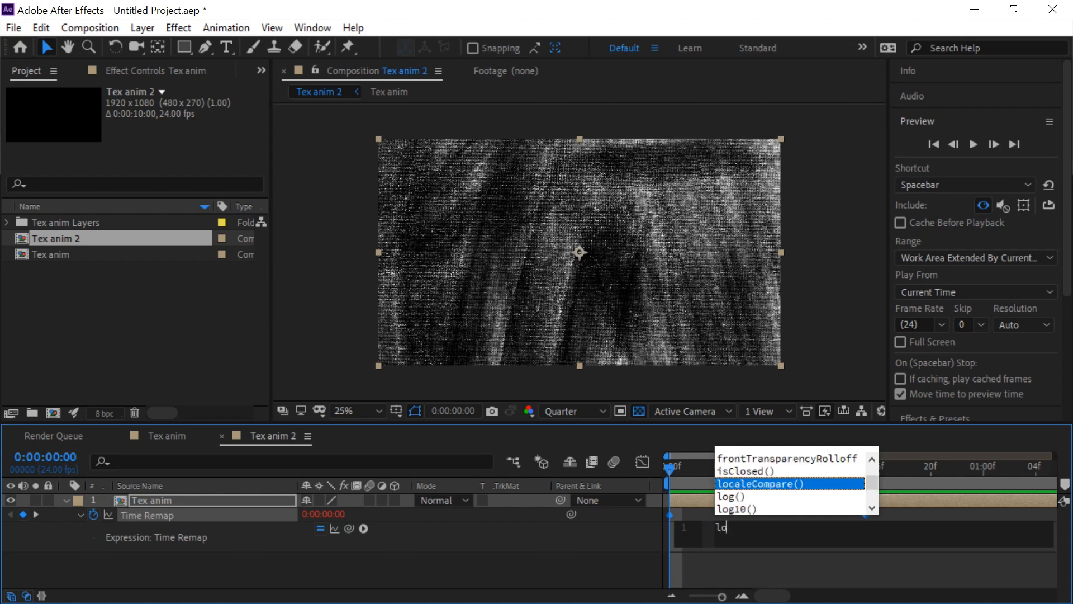
type("op")
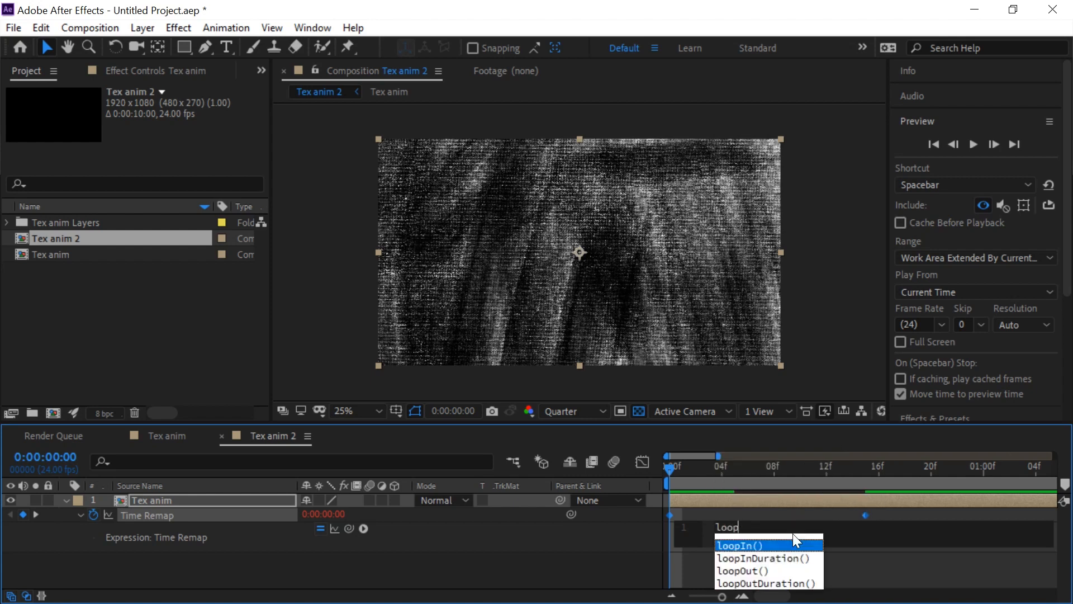
type("O")
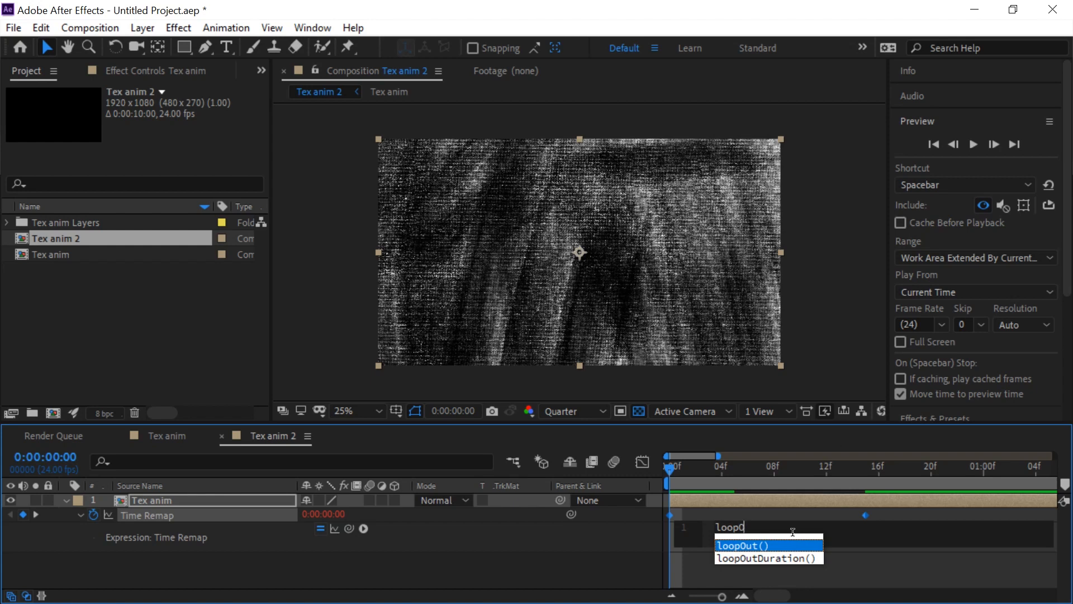
type("ut")
key("BackSpace")
key("Return")
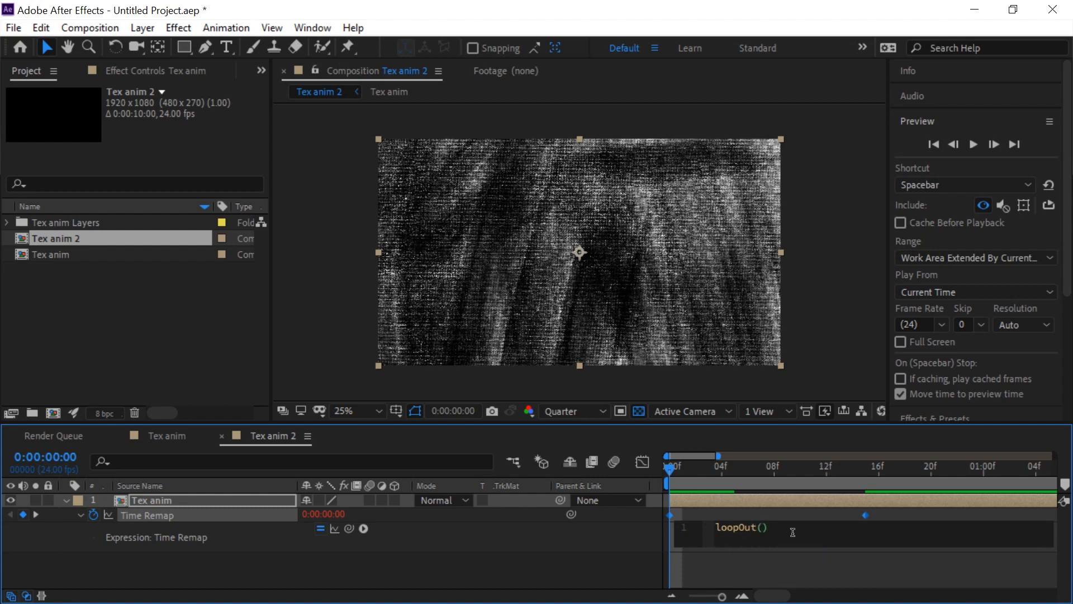
- Try the expression with a lowercase o, as loopout(), and apply it
key("Left")
key("Left")
key("Left")
key("BackSpace")
type("o")
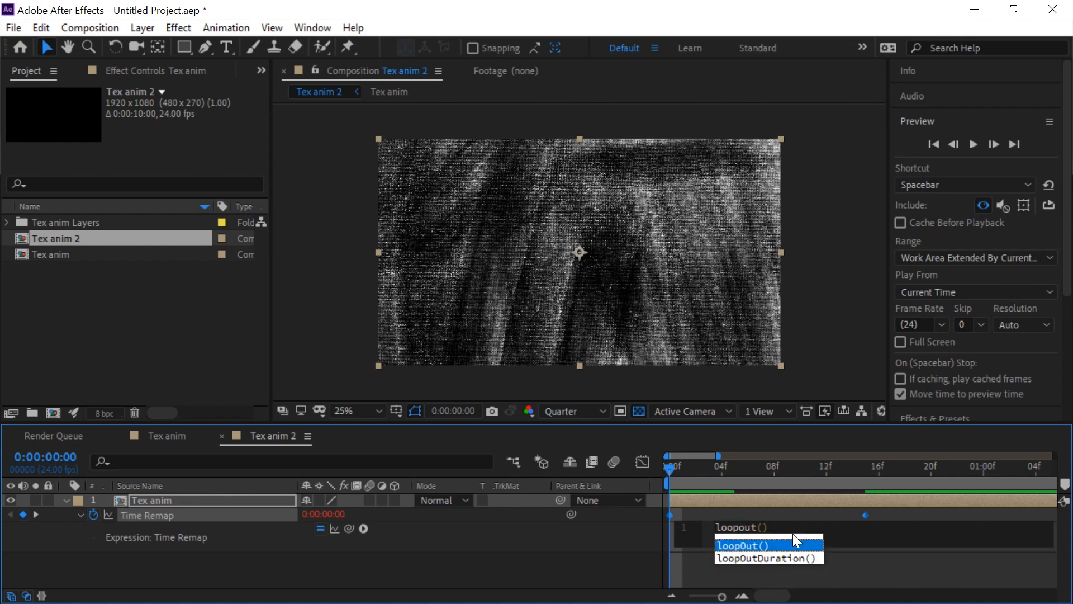
left_click(849, 553)
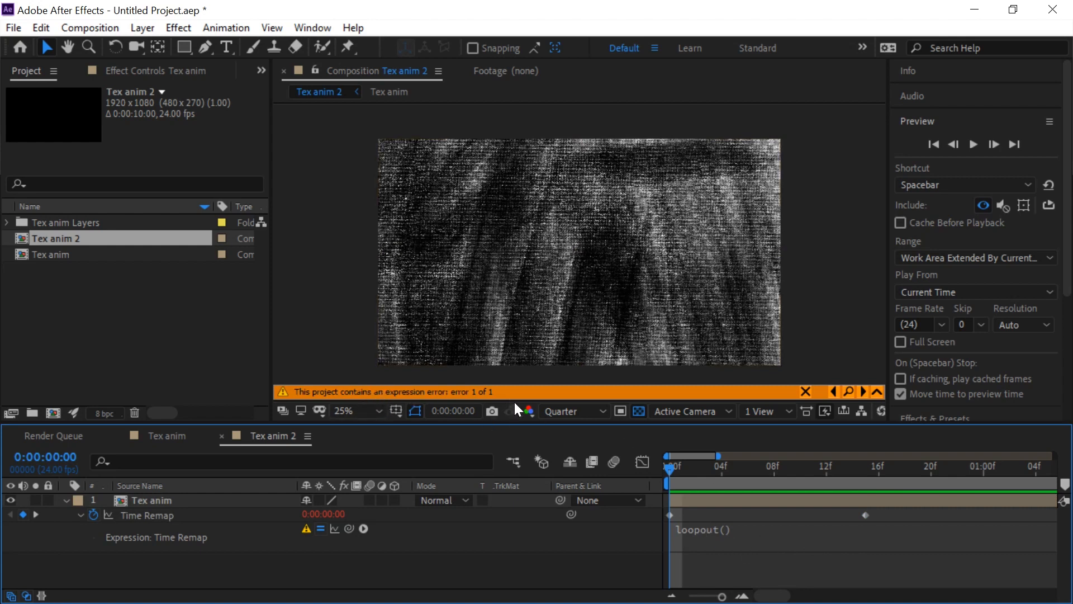
- Correct the Time Remap expression to loopOut() with a capital O and apply it
left_click(722, 529)
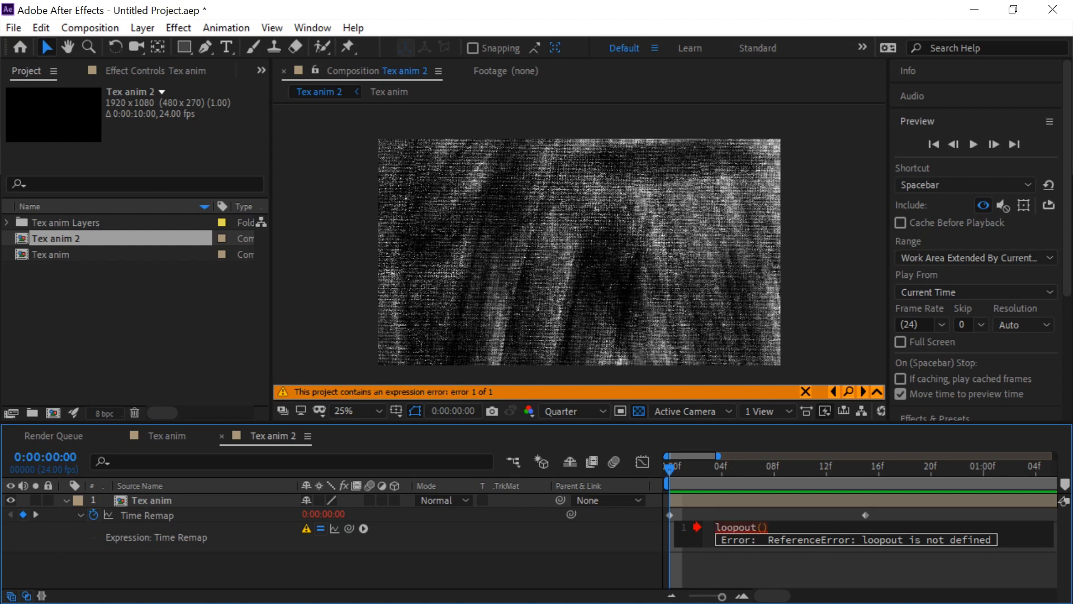
left_click(739, 527)
key("BackSpace")
type("O")
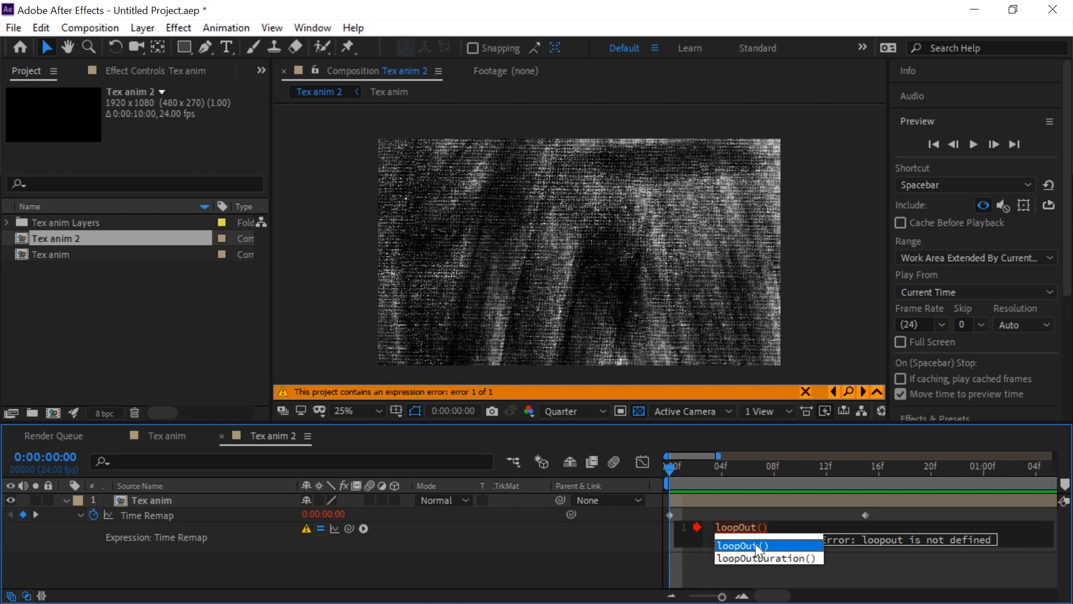
left_click(846, 518)
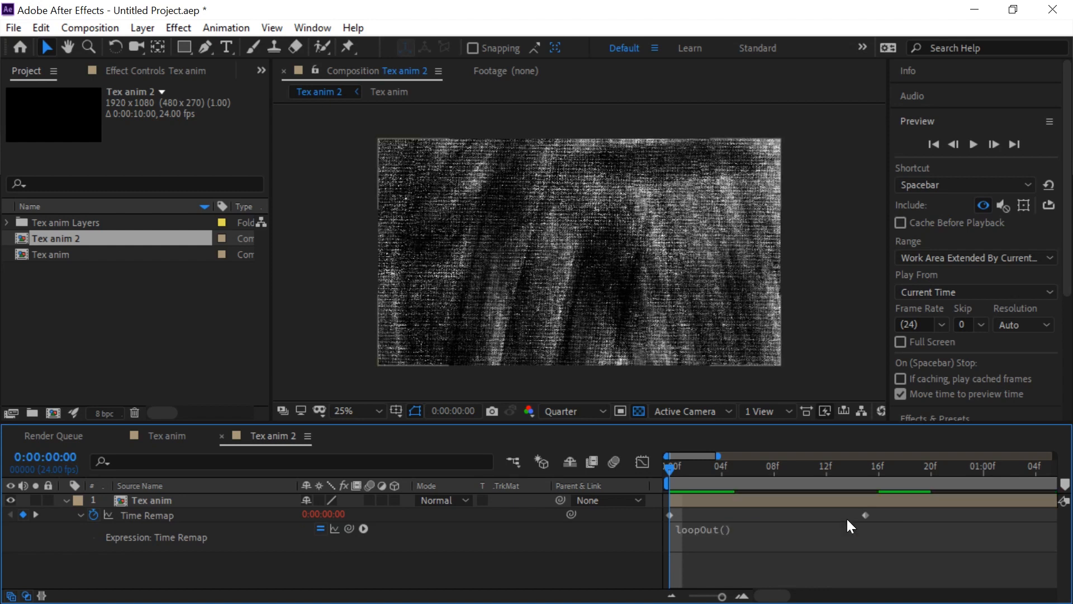
left_click(685, 530)
left_click(706, 562)
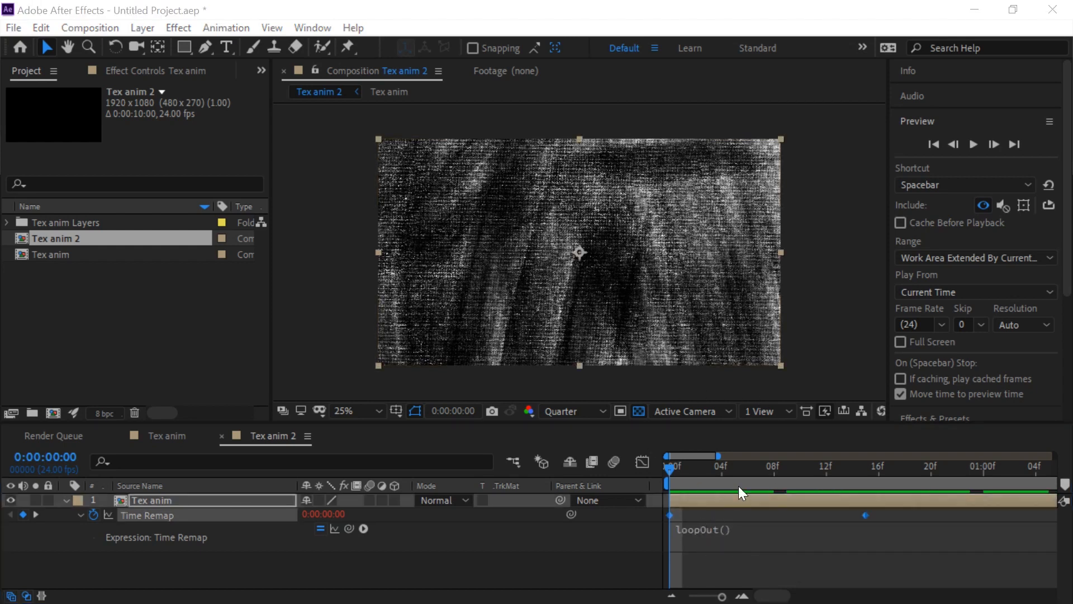
- Play the looping texture from the first frame across the full 10-second composition
left_click_drag(679, 471, 682, 501)
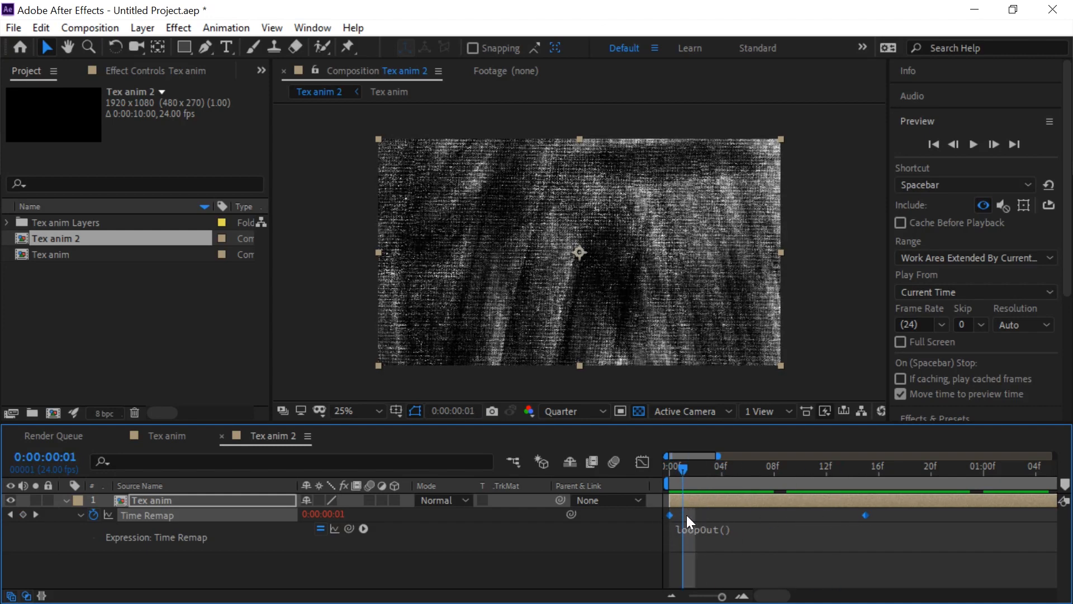
left_click_drag(698, 476, 684, 507)
key("semicolon")
key("Home")
key("space")
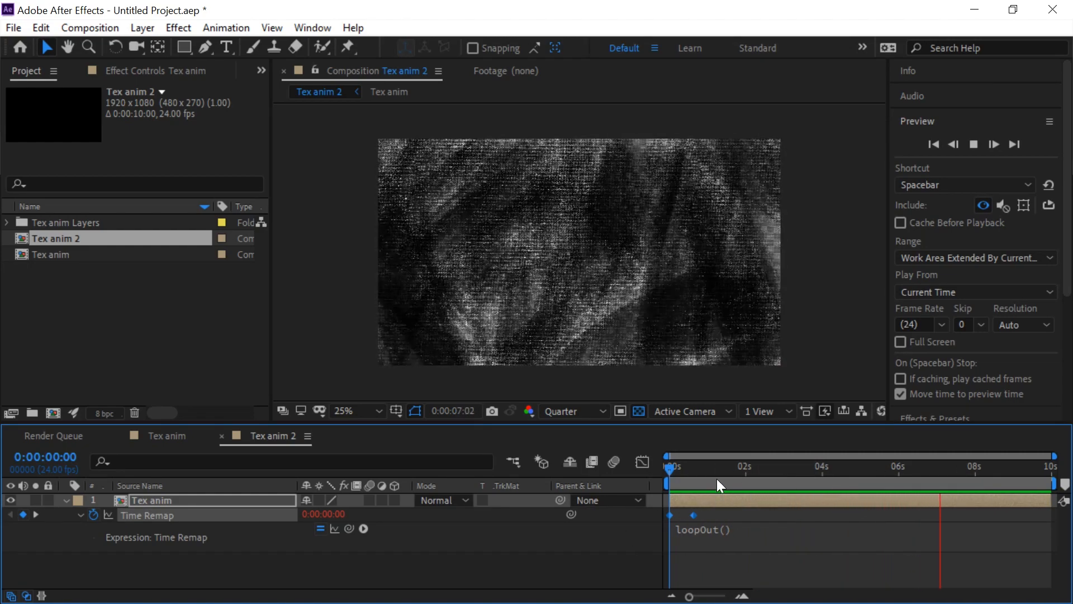
left_click_drag(711, 469, 440, 514)
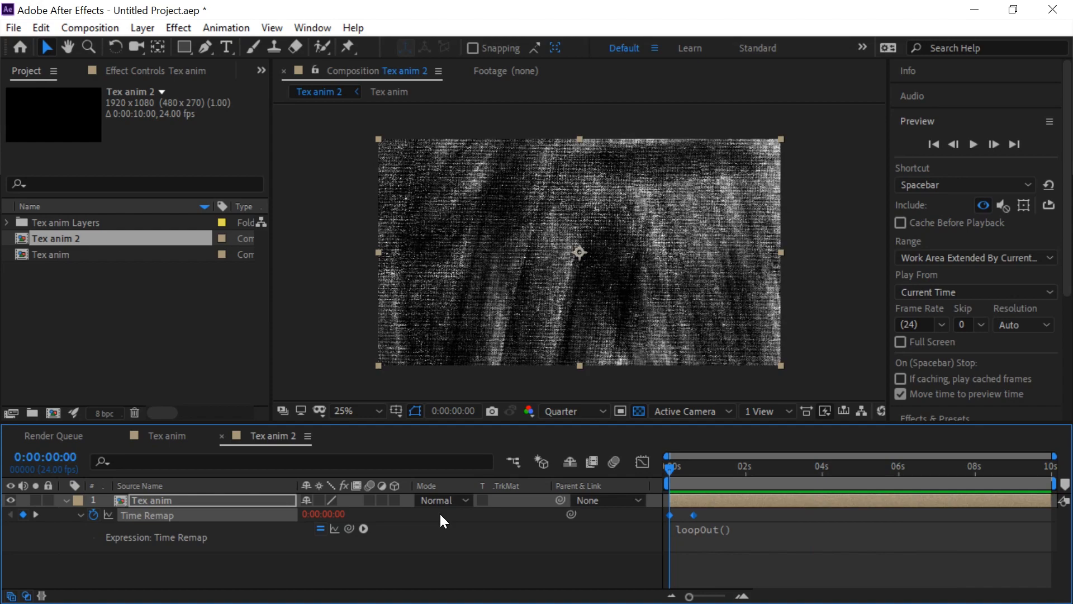
mouse_move(686, 485)
left_mouse_down()
mouse_move(821, 467)
mouse_move(789, 492)
mouse_move(670, 490)
left_mouse_up()
- Import the videos 02_Memphis_FINAL, 08- Exageración, Happy_Delivery_FINAL and Storie_01_Liquid_Motion from the Desktop folder
double_click(94, 303)
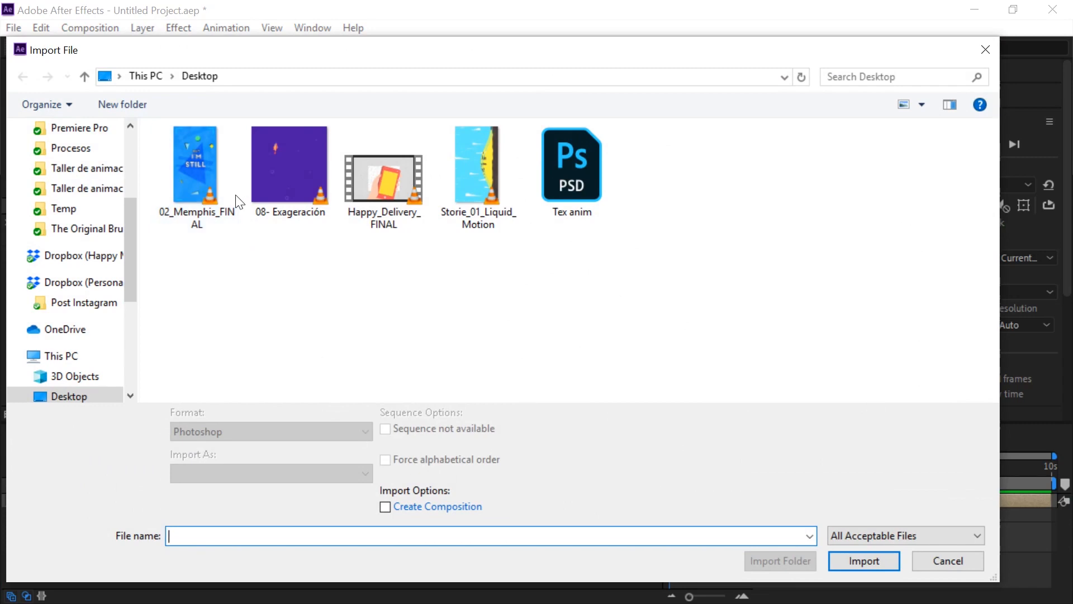
left_click(196, 168)
left_click(472, 190, "shift")
left_click(870, 564)
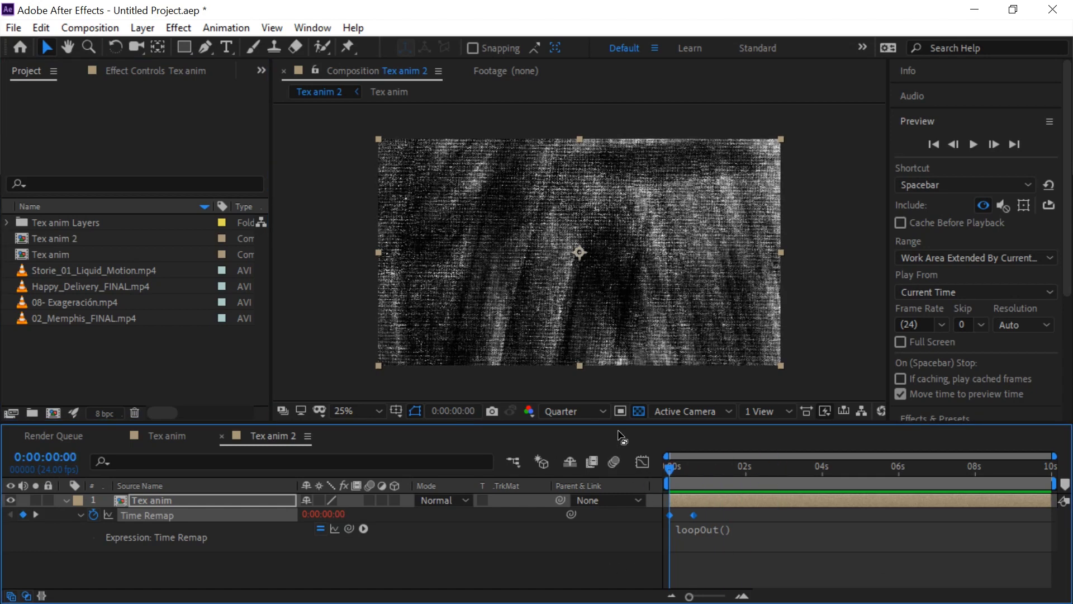
- Enlarge the composition view and create a new composition from 08- Exageración.mp4
left_click_drag(619, 423, 621, 451)
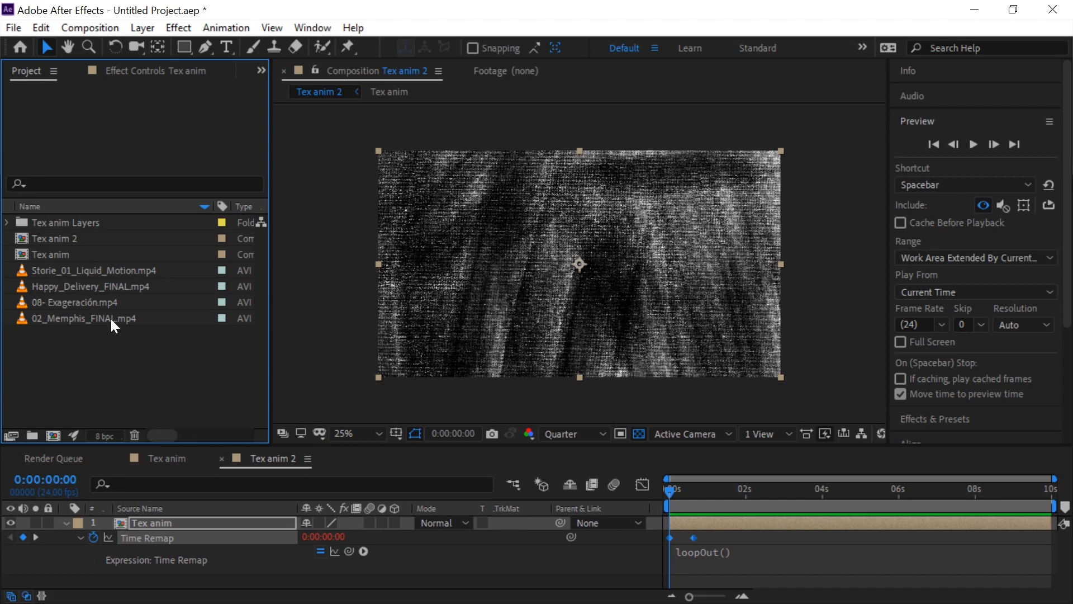
left_click(87, 303)
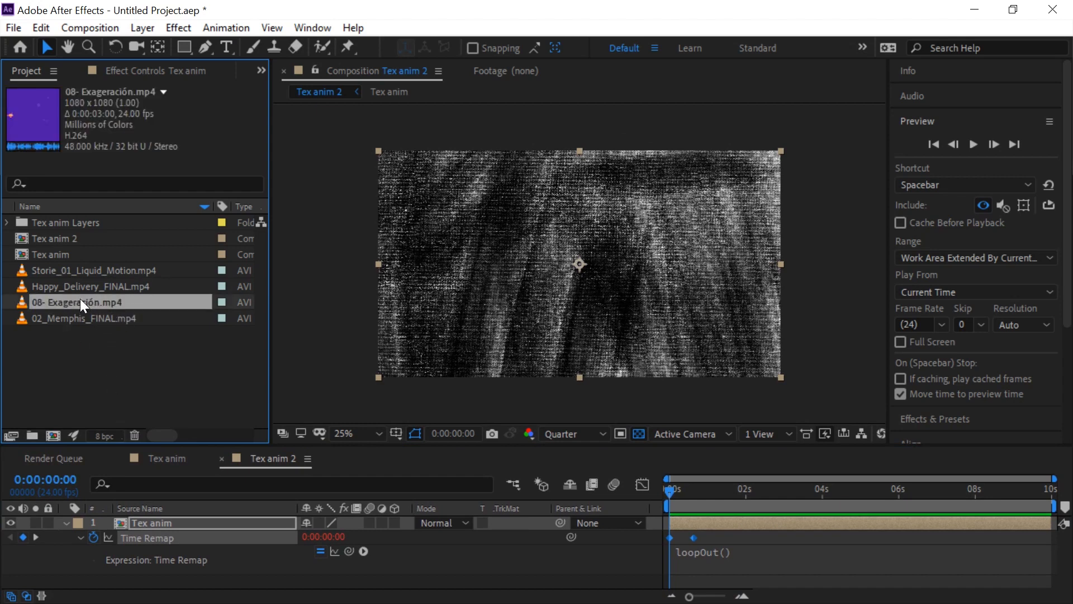
left_click_drag(78, 303, 53, 437)
left_click(808, 490)
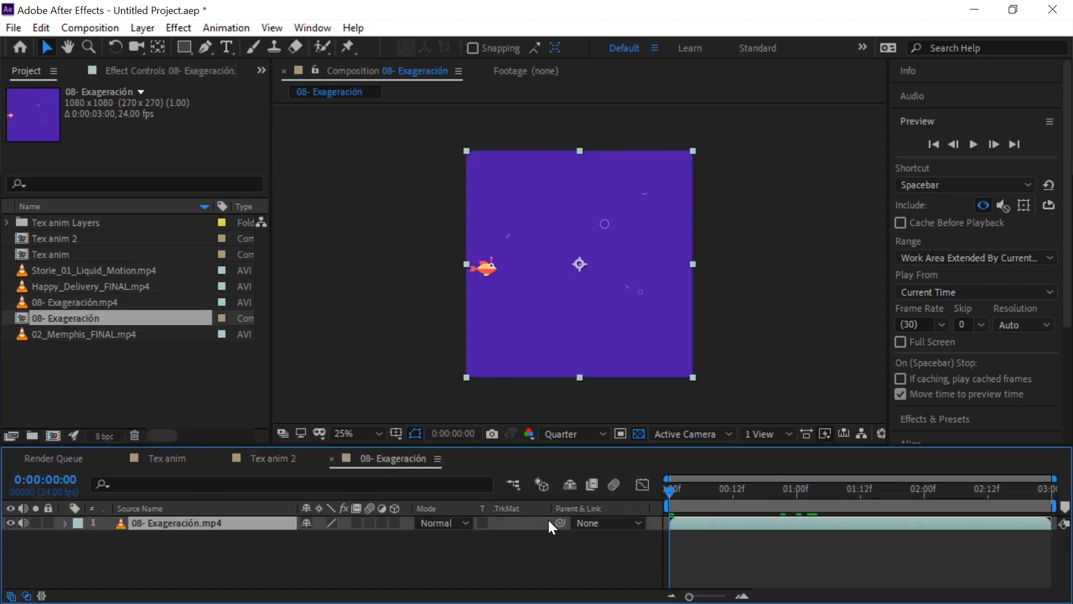
- Preview the 08- Exageración composition at 50% magnification in an enlarged viewing area
key("space")
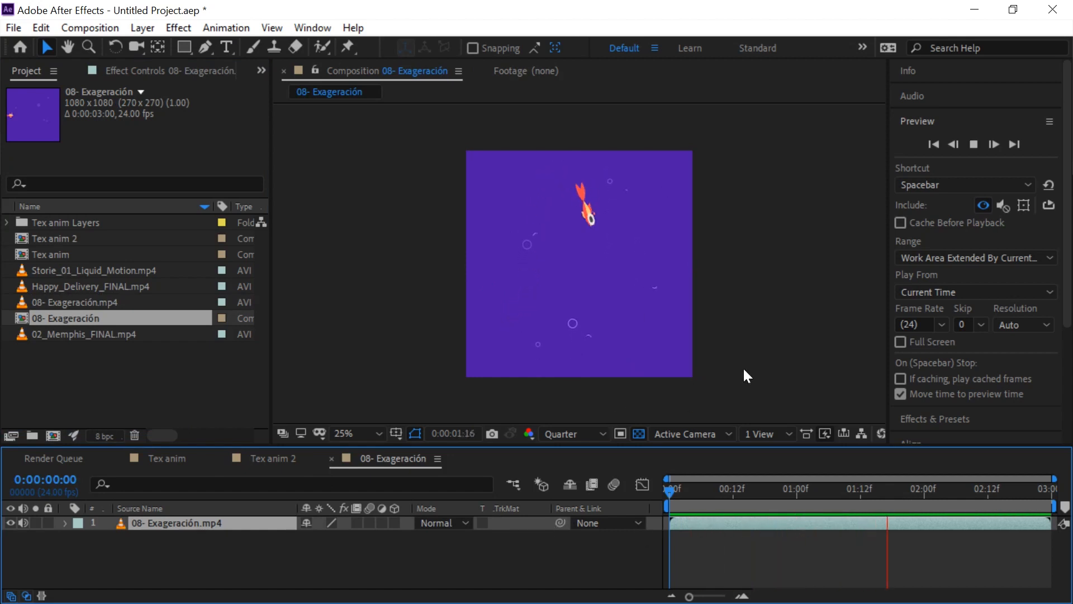
key("period")
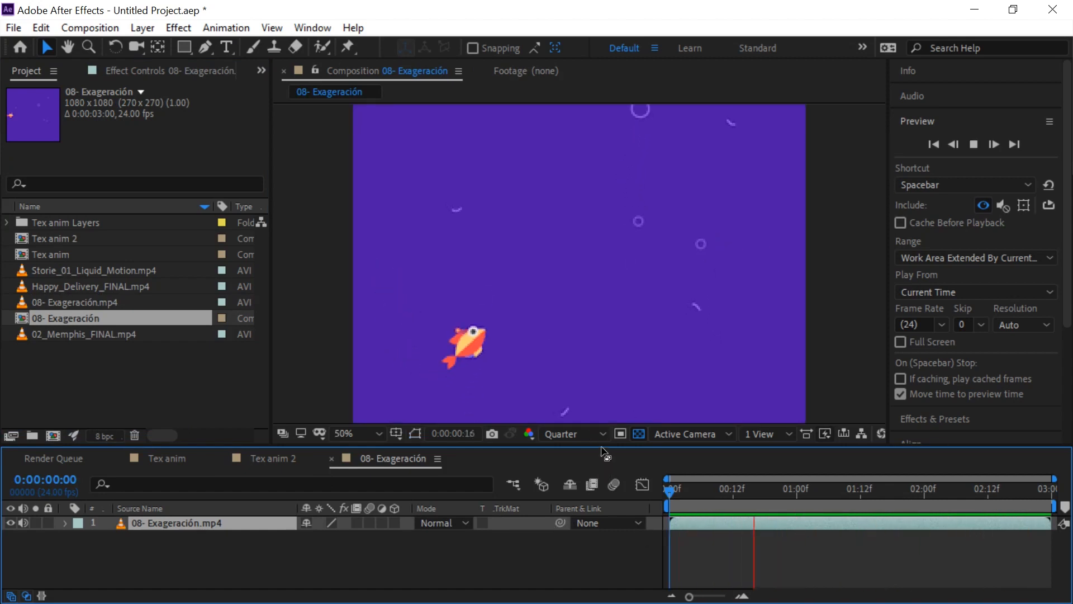
left_click_drag(599, 445, 602, 477)
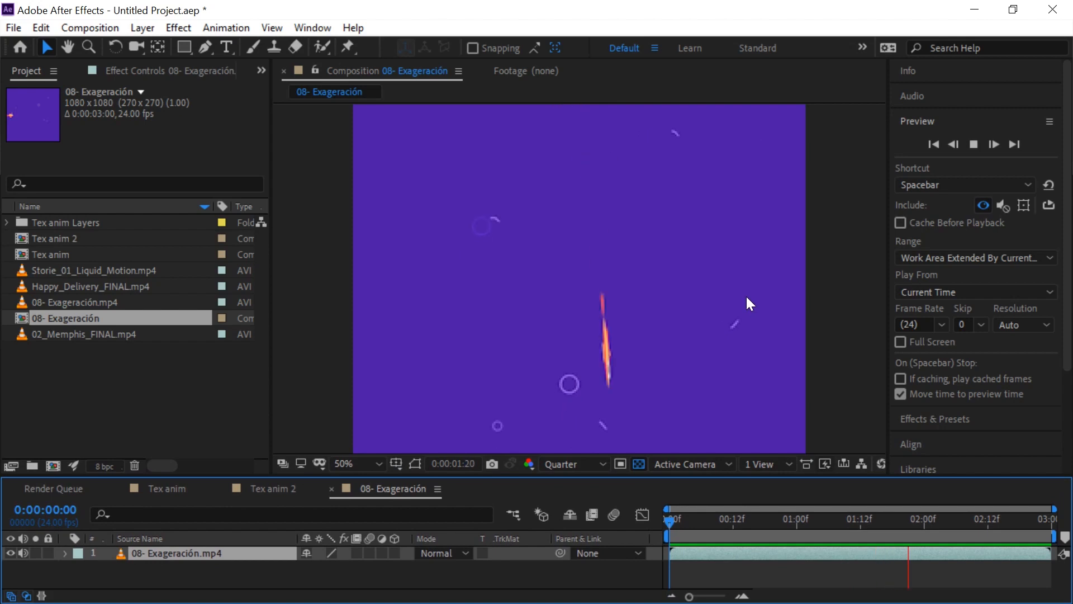
- Stop playback and place the Tex anim 2 composition as a layer above 08- Exageración.mp4
left_click(76, 401)
left_click(72, 258)
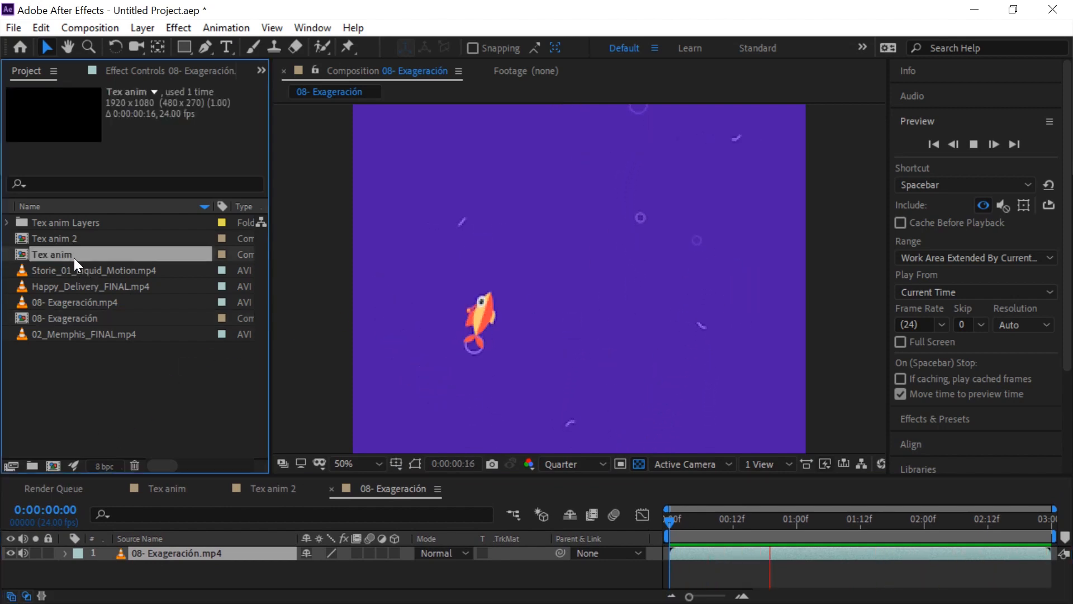
left_click(93, 241)
key("space")
left_click_drag(62, 241, 163, 548)
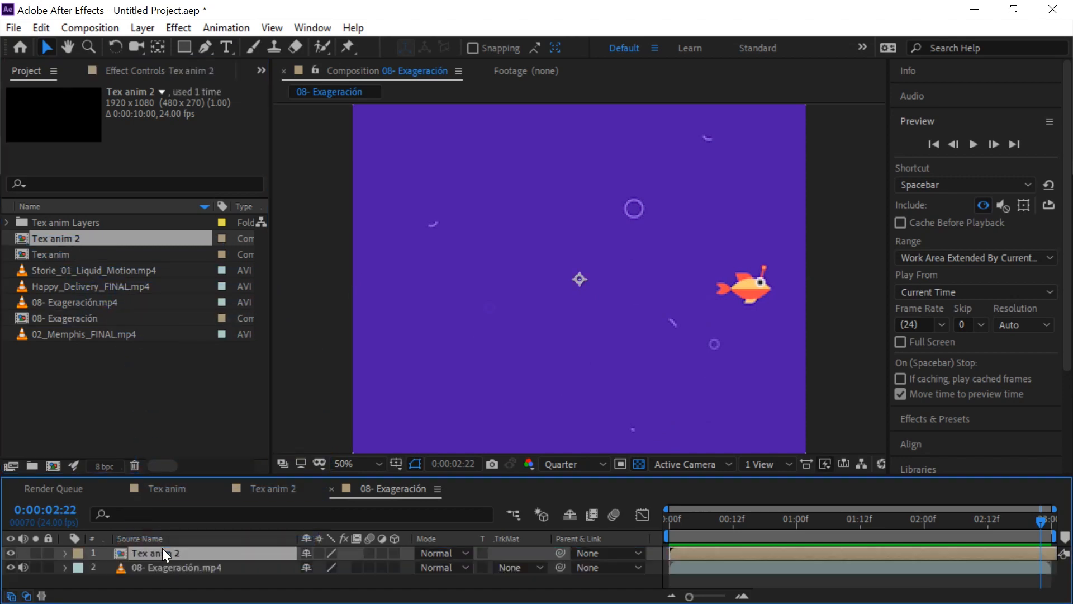
- Preview the animated texture over the fish video and return the current time to 0:00:00:00
key("space")
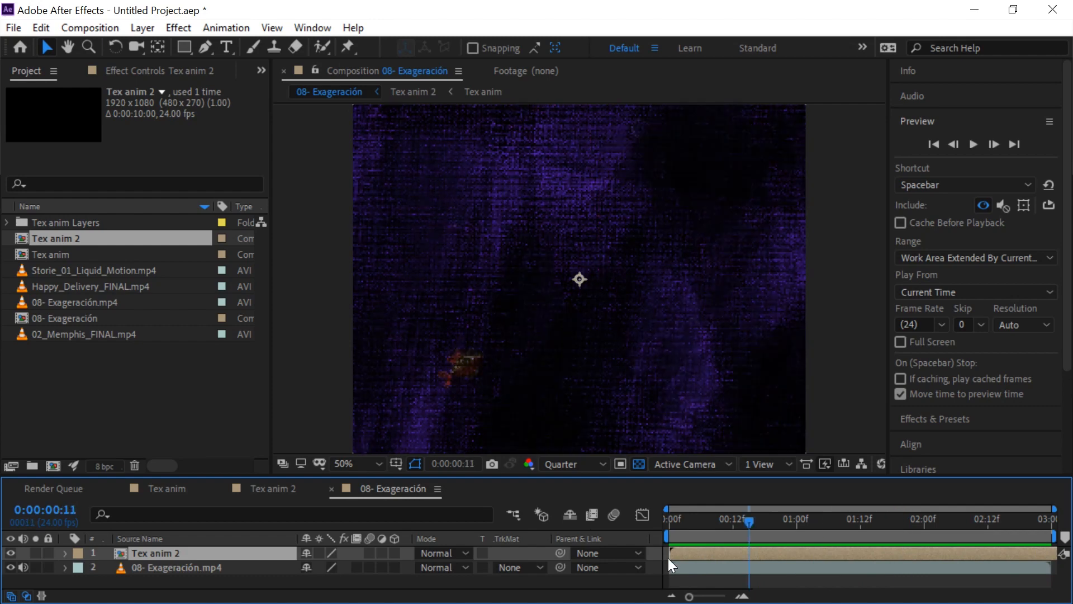
key("space")
mouse_move(643, 571)
left_mouse_down()
mouse_move(792, 565)
mouse_move(632, 565)
left_mouse_up()
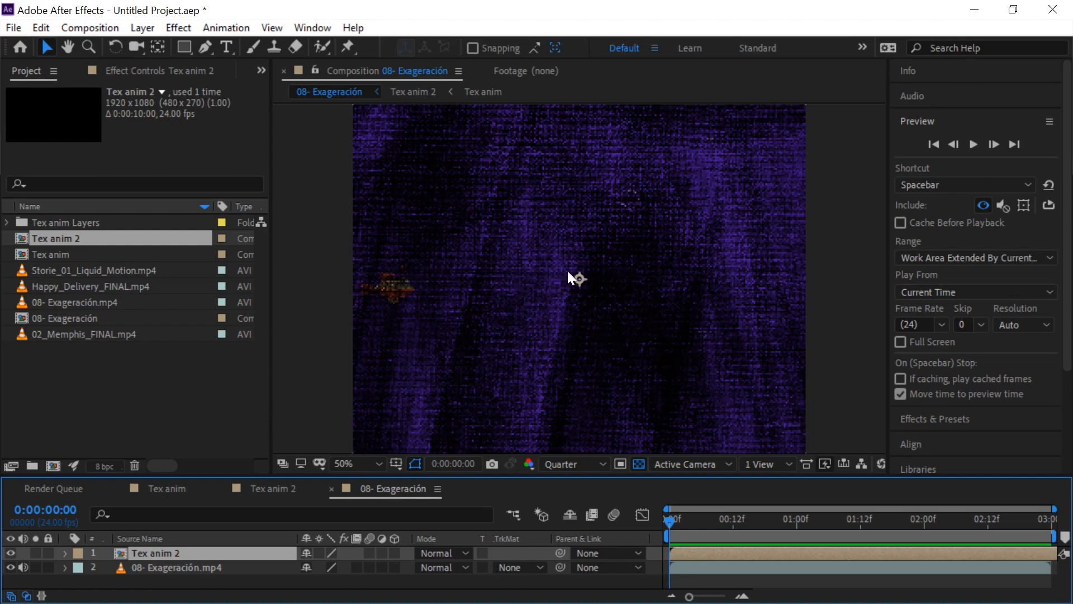
mouse_move(681, 518)
left_mouse_down()
mouse_move(692, 522)
mouse_move(669, 532)
mouse_move(679, 525)
left_mouse_up()
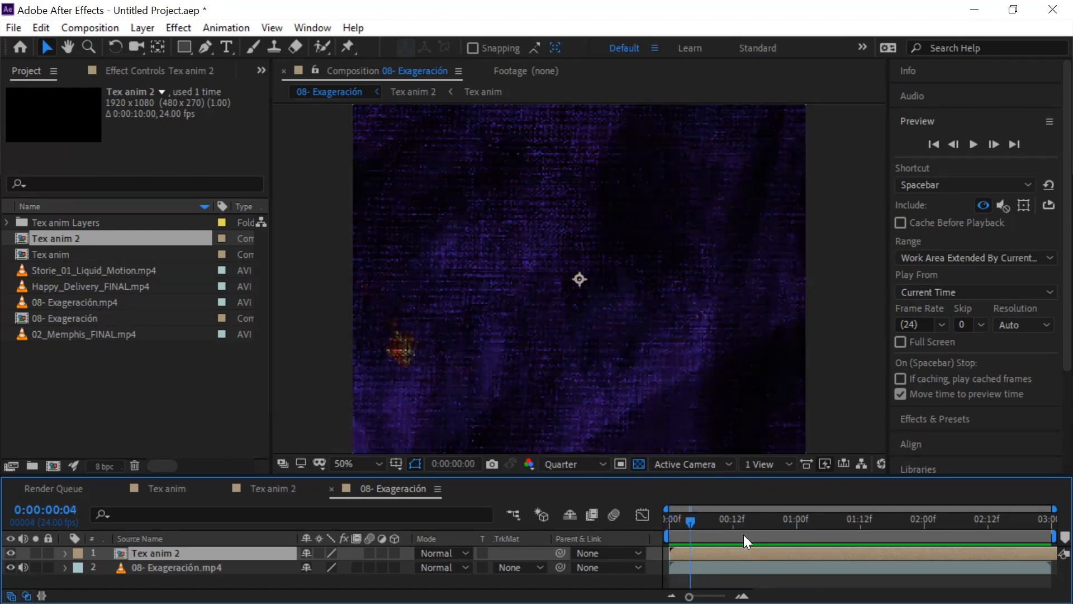
key("Home")
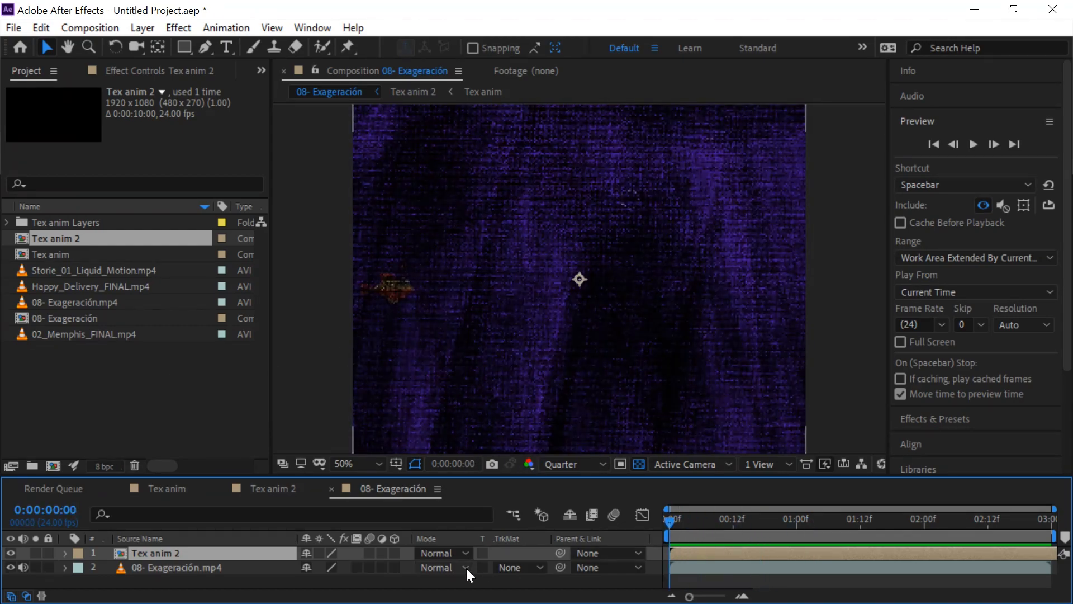
- Reveal the opacity of the Tex anim 2 layer and set it to 23%
key("t")
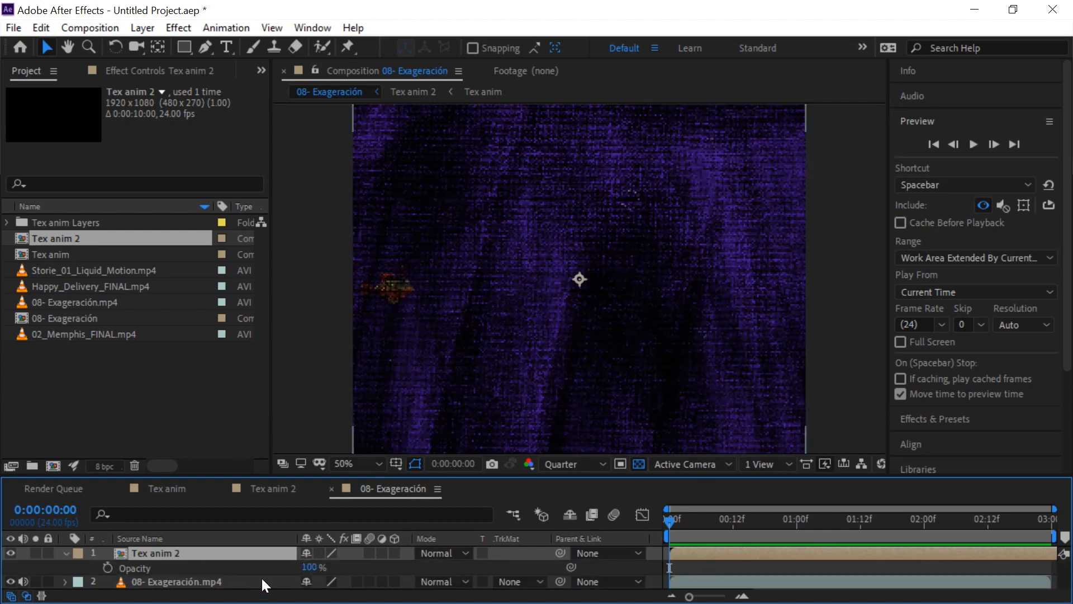
left_click_drag(313, 566, 266, 565)
left_click_drag(242, 563, 240, 568)
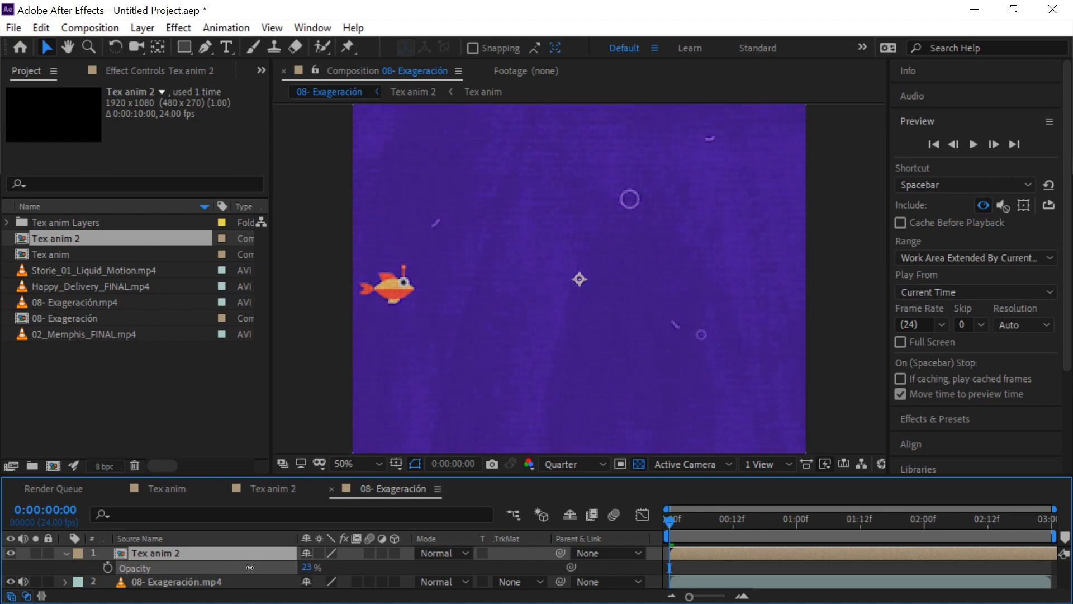
- Preview the textured fish video at 25% and 50% magnification
key("comma")
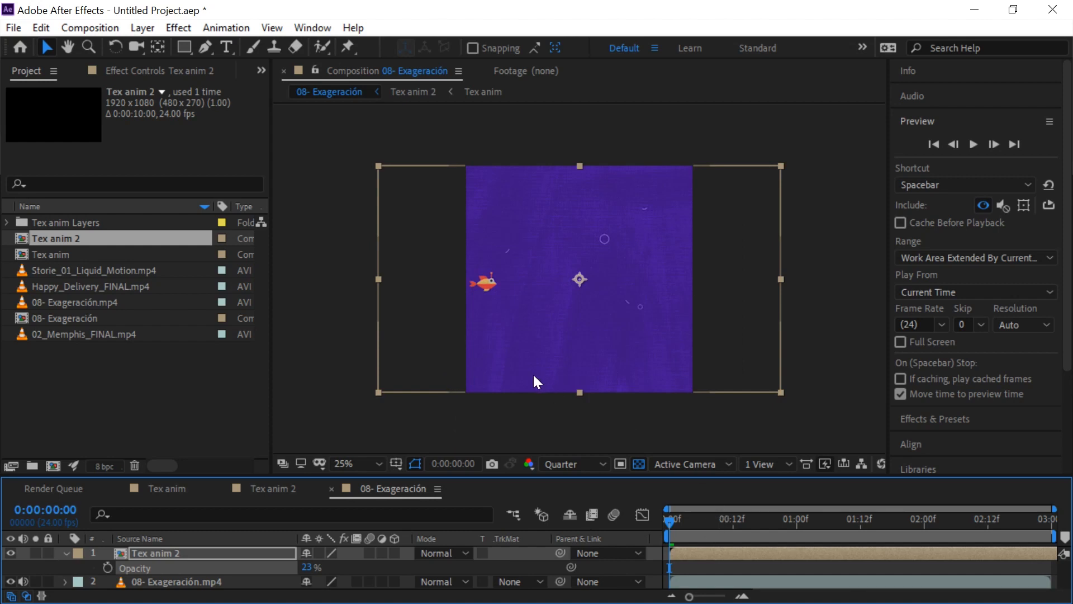
key("period")
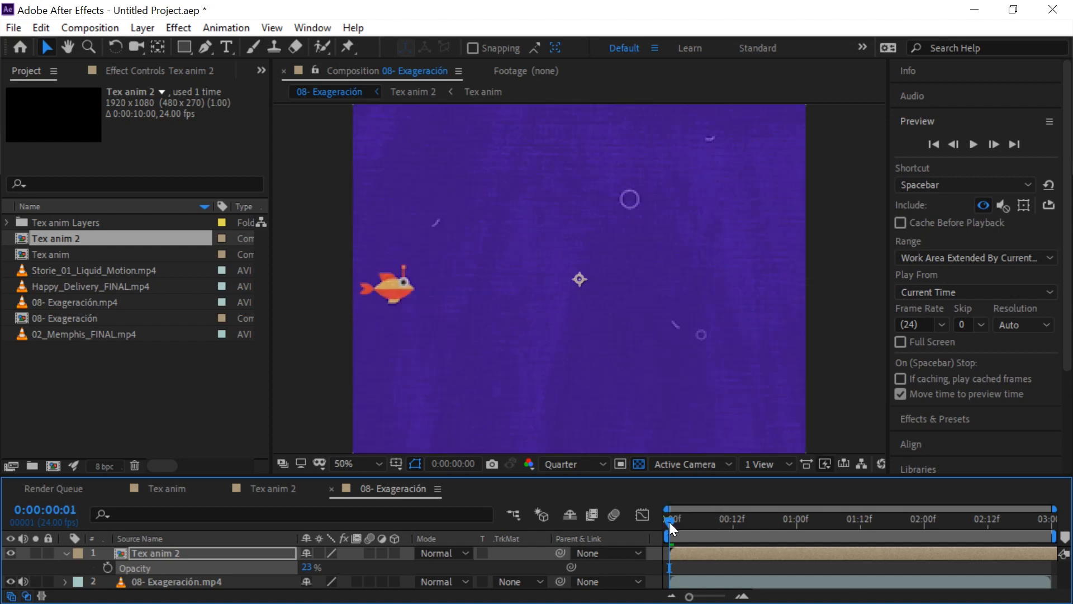
key("space")
key("comma")
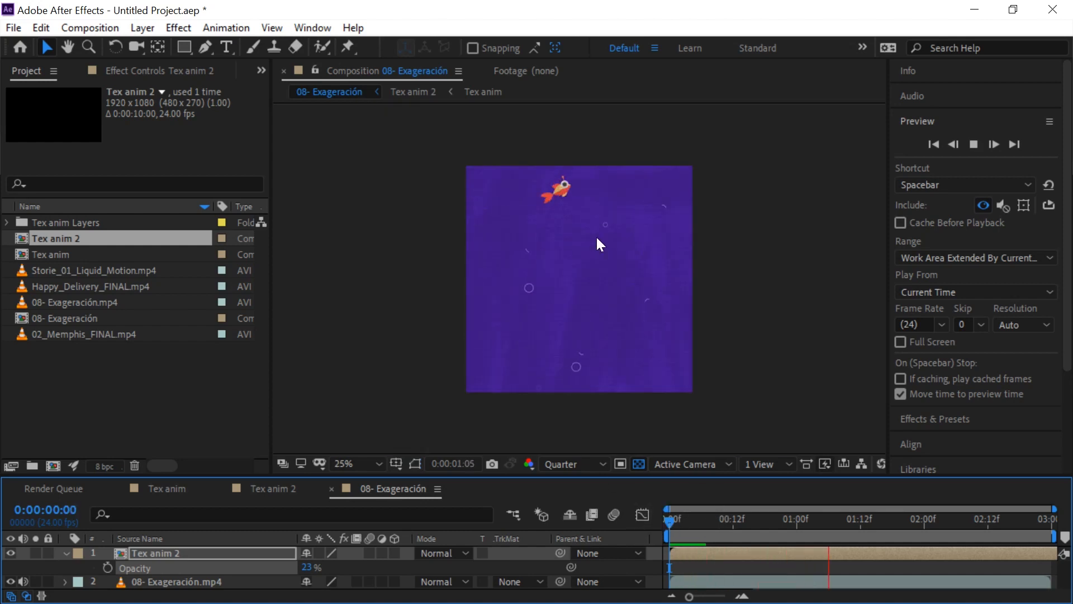
key("period")
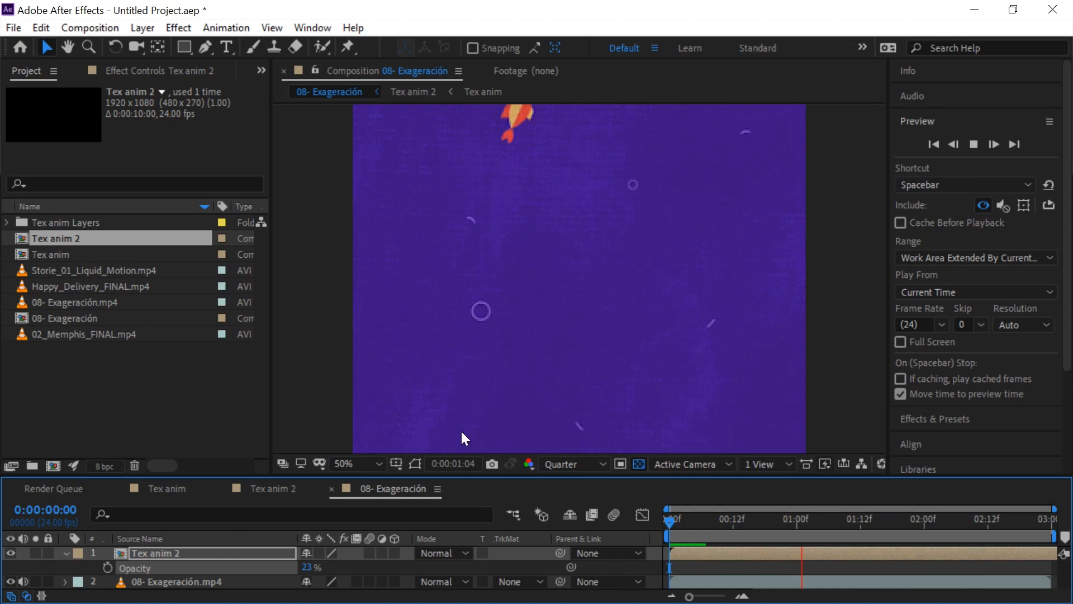
- Hide the Tex anim 2 layer during playback to compare the plain video, stop playback and show the layer again
left_click(10, 553)
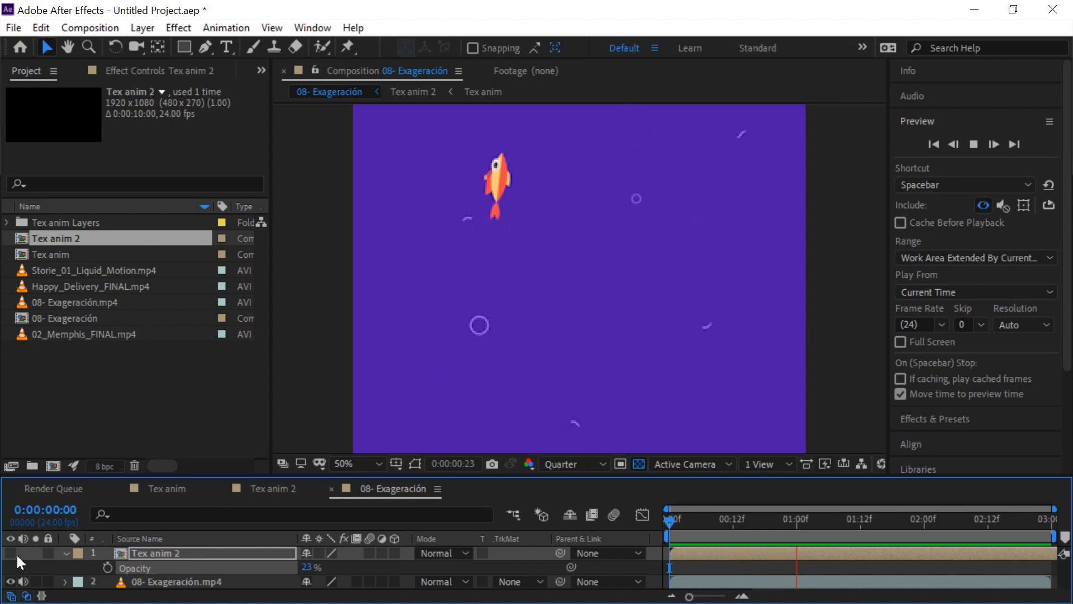
key("comma")
key("comma")
key("period")
key("period")
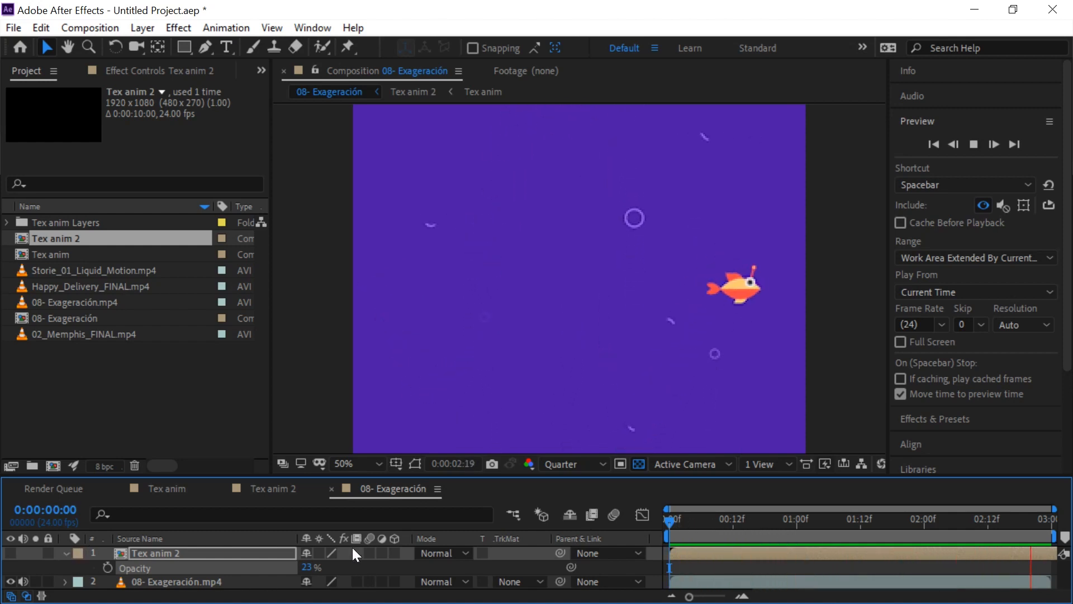
key("space")
left_click(112, 556)
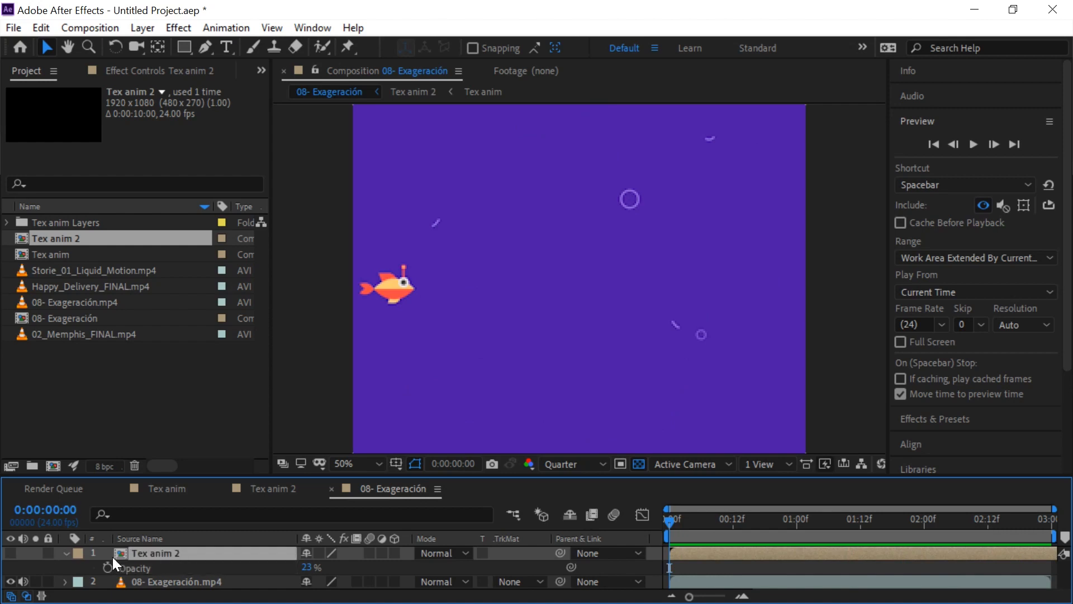
left_click(10, 553)
left_click(150, 556)
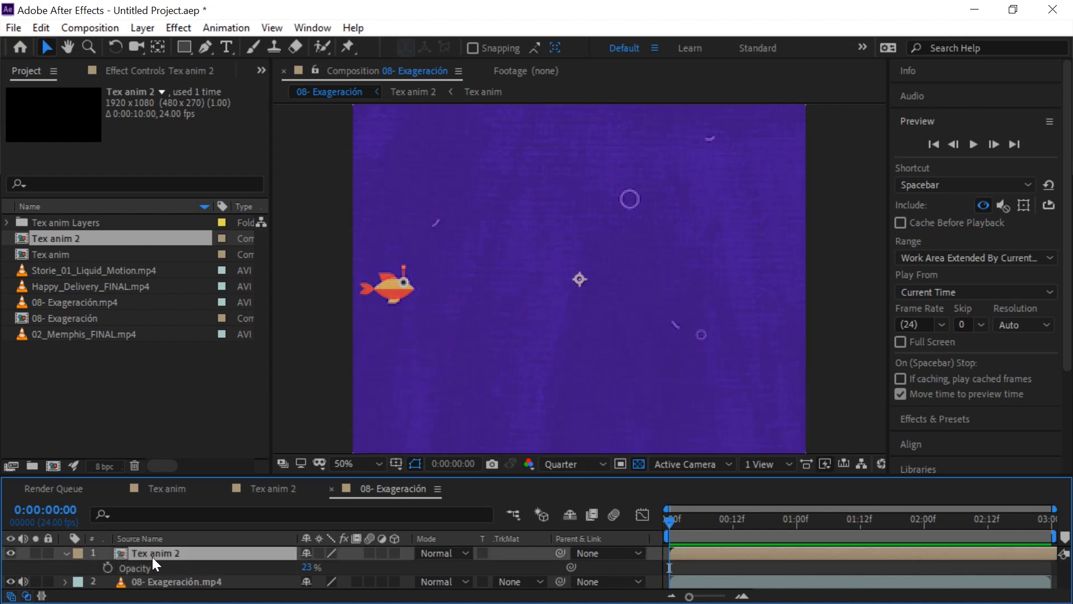
- Set the Tex anim 2 layer's opacity to 100% and apply the Fill effect to it
left_click_drag(306, 567, 651, 565)
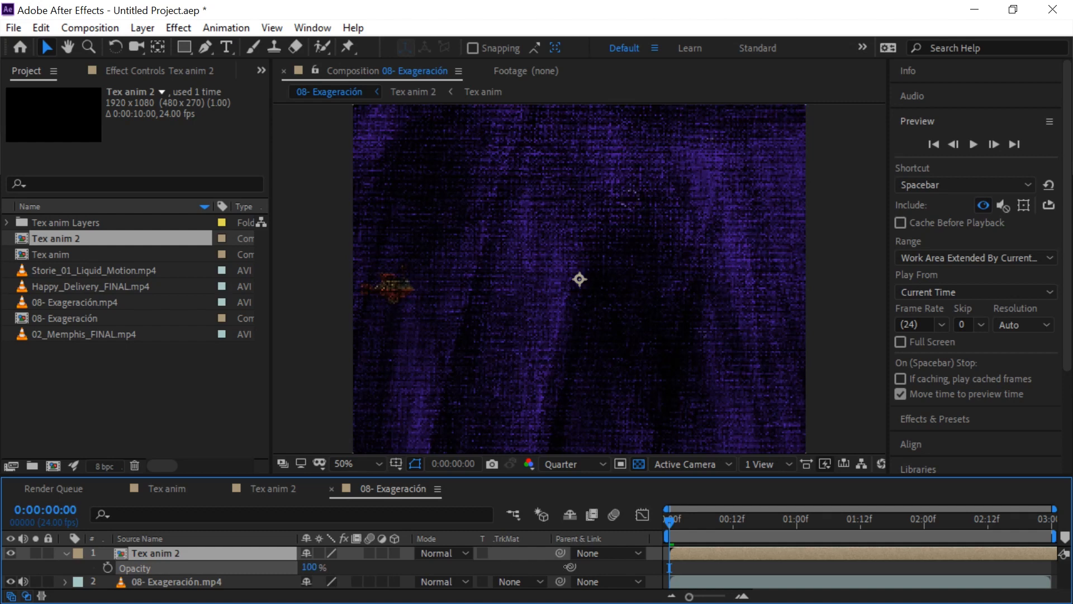
left_click(203, 552)
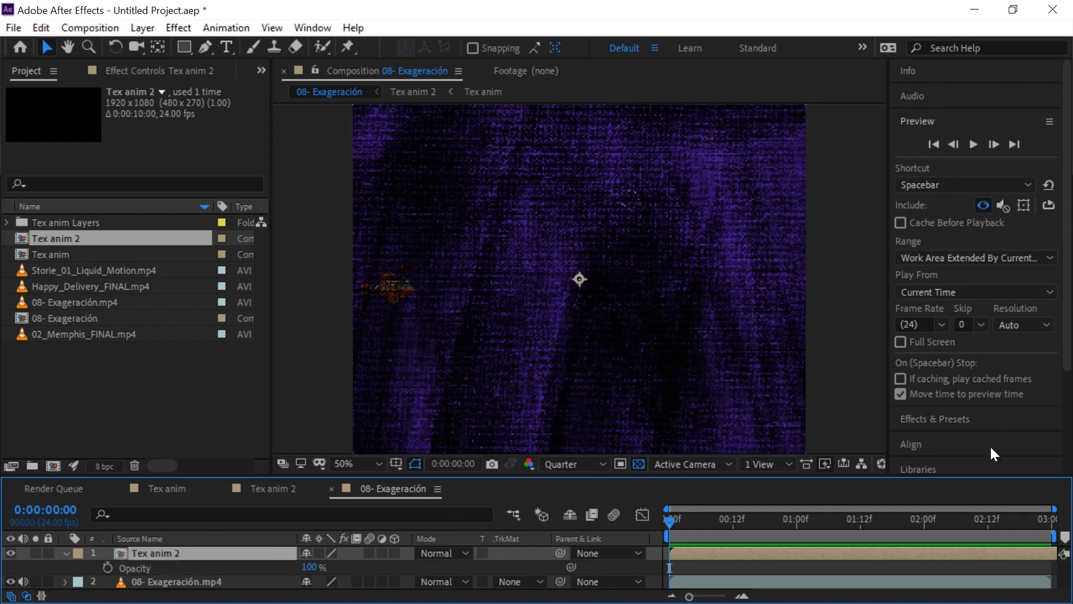
left_click(944, 425)
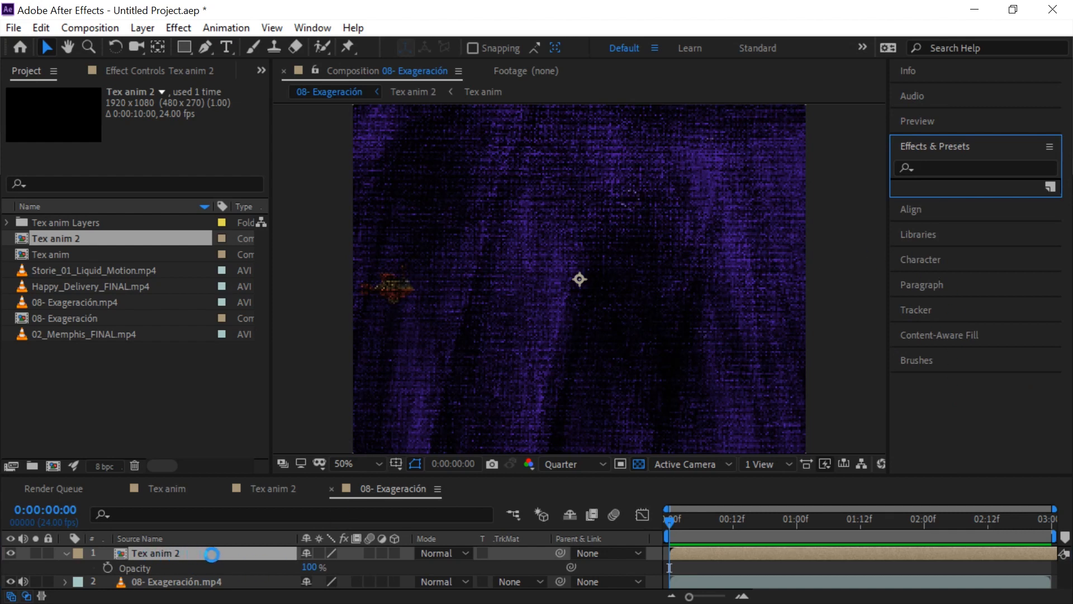
left_click(932, 170)
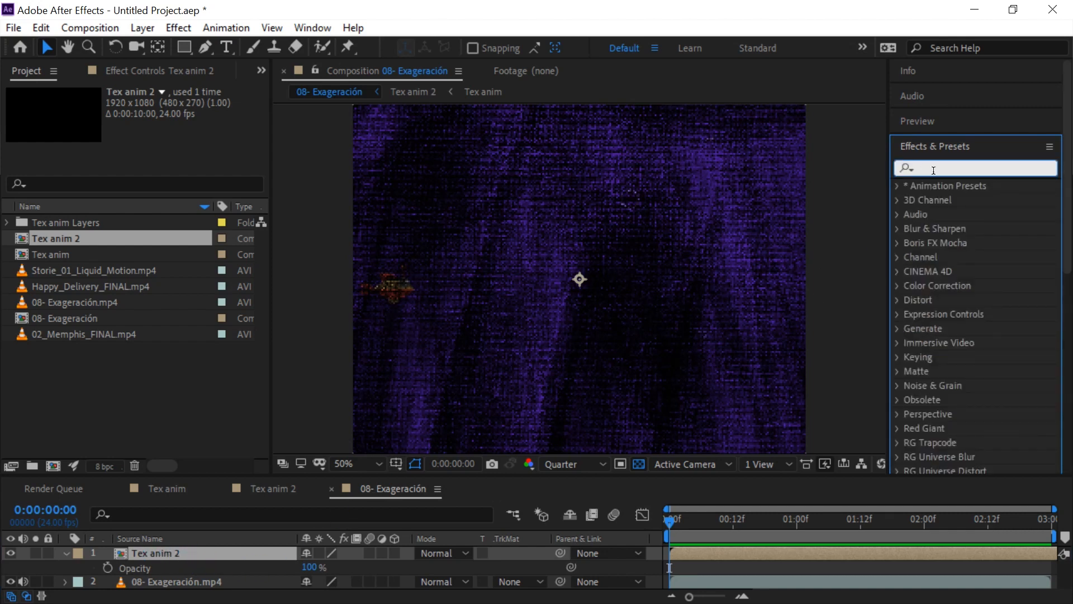
type("fill")
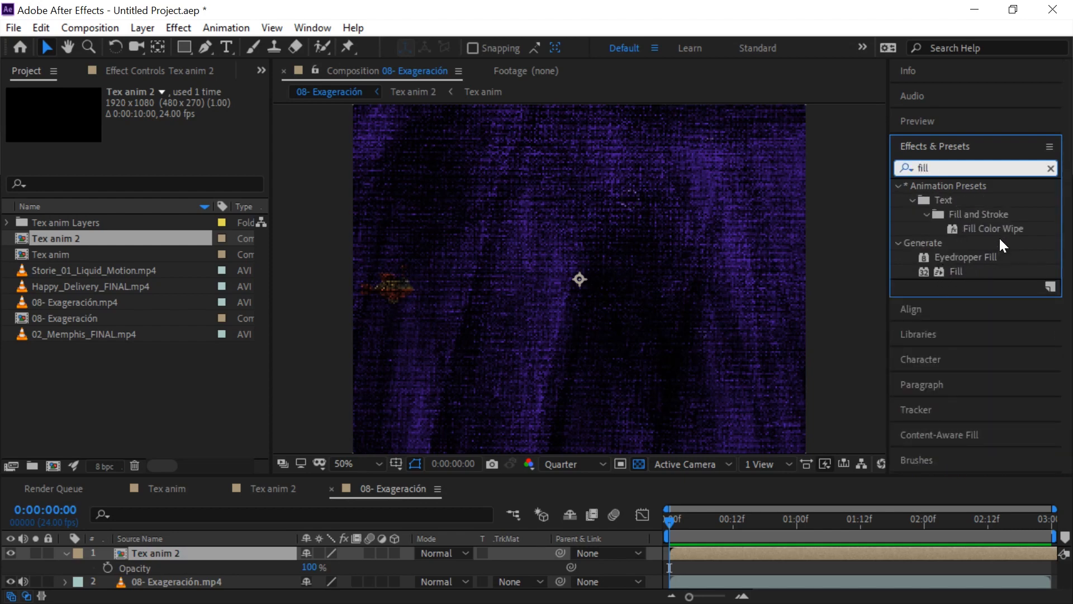
double_click(962, 271)
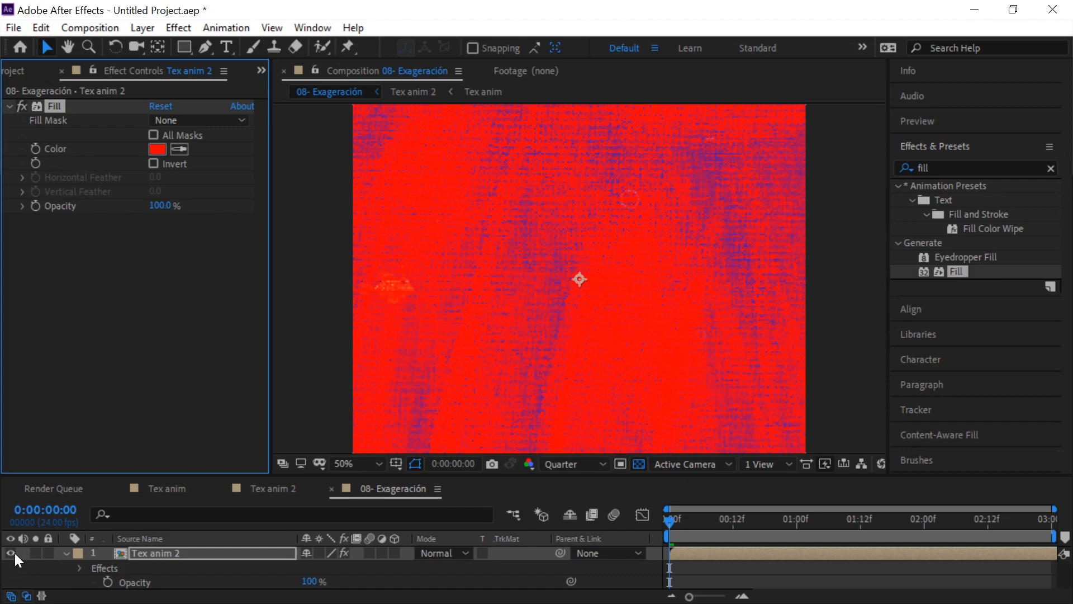
- Solo the Tex anim 2 layer, set its Fill colour to orange FF8429 and turn solo off
left_click(35, 552)
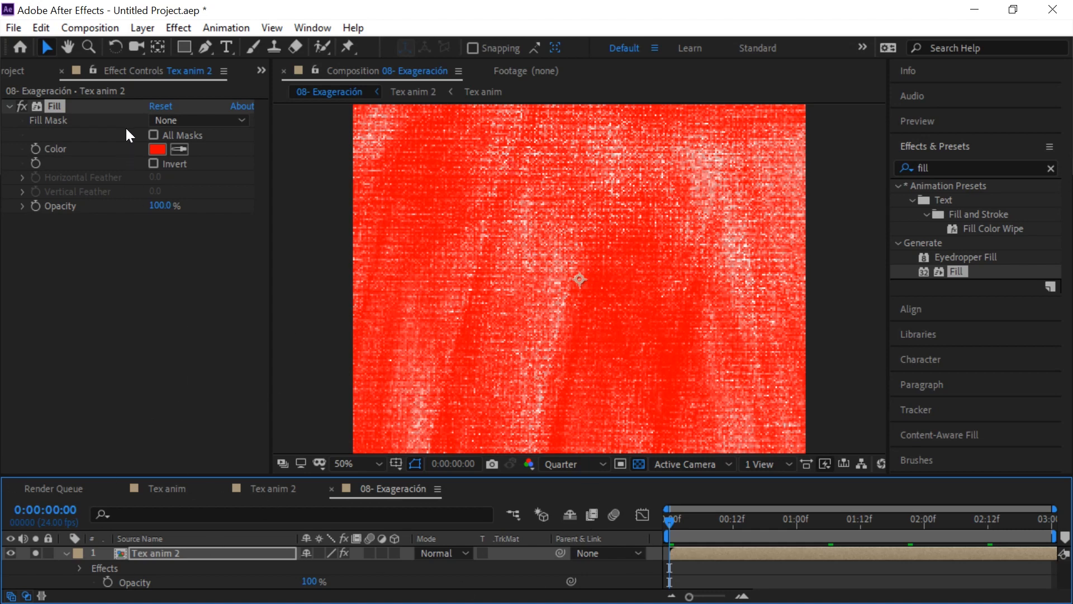
left_click(160, 149)
left_click_drag(207, 211, 803, 195)
left_click_drag(812, 290, 814, 414)
mouse_move(721, 334)
left_mouse_down()
mouse_move(704, 270)
mouse_move(743, 213)
mouse_move(736, 205)
mouse_move(751, 200)
left_mouse_up()
left_click(918, 219)
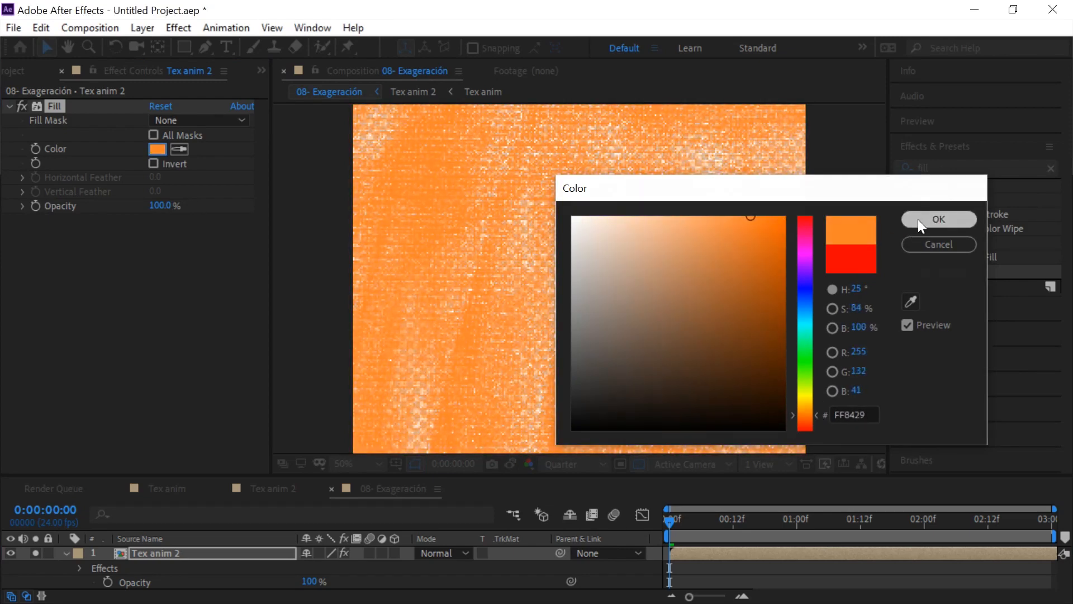
left_click(36, 551)
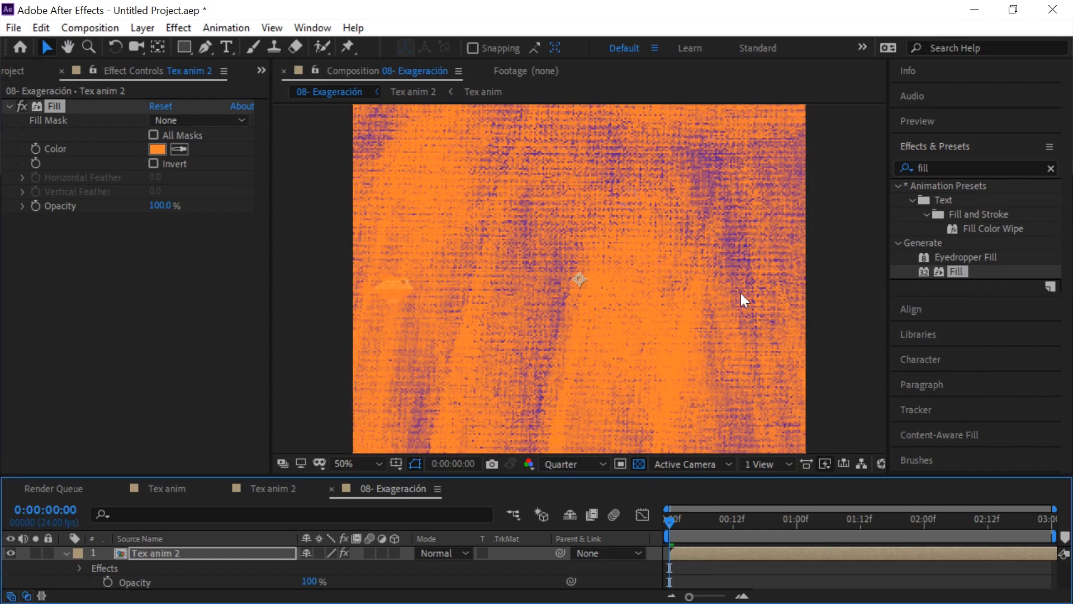
- Set the orange texture layer's opacity to 19% and preview it over the fish video
key("comma")
key("period")
left_click_drag(309, 581, 237, 575)
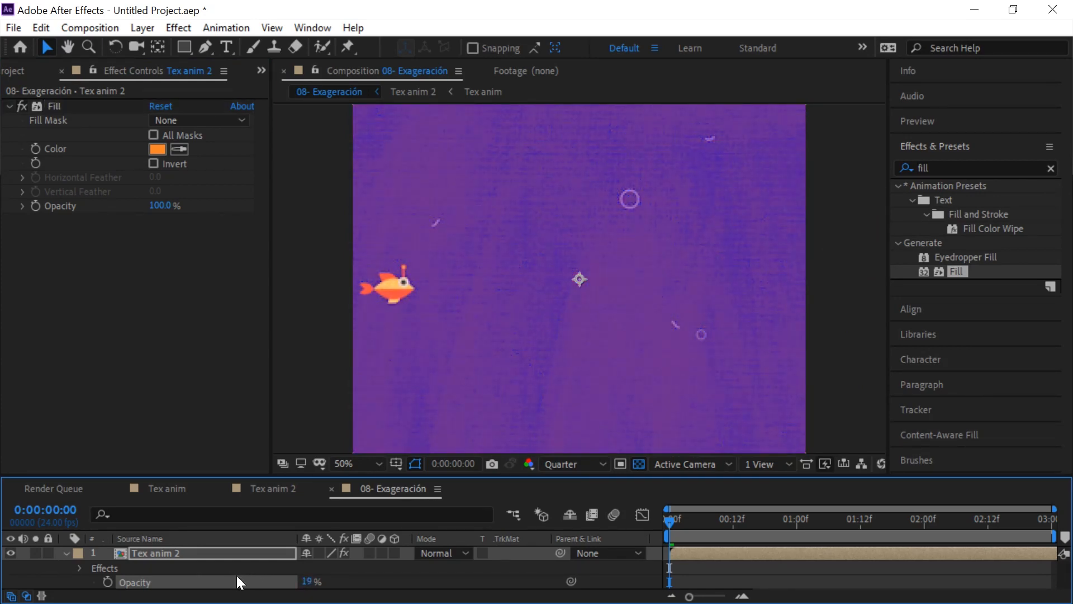
key("space")
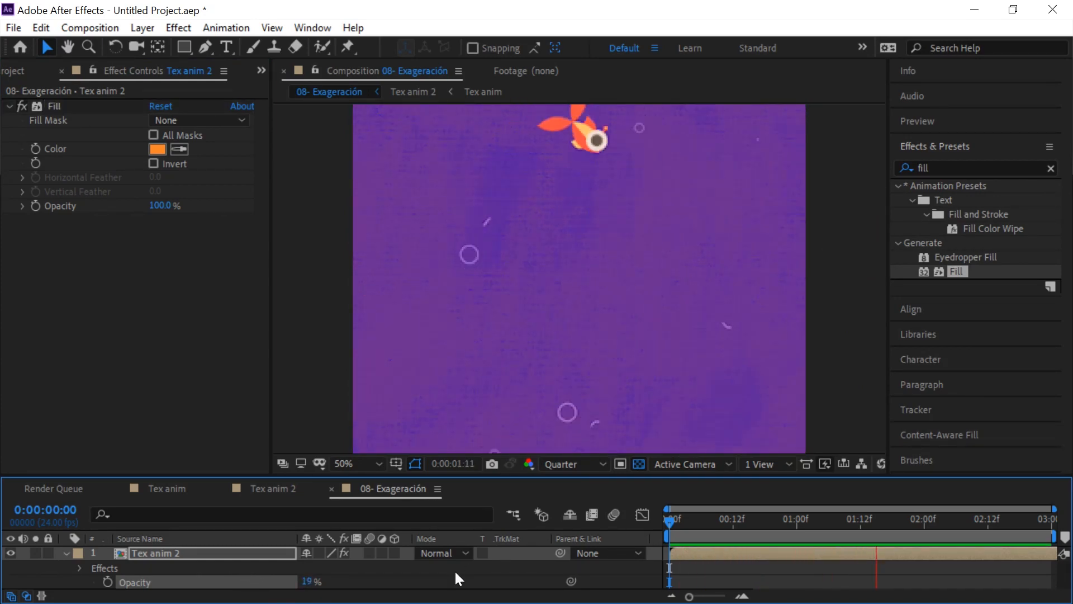
- Set the texture layer's opacity to 100%, try the Overlay and Soft Light blending modes, and choose Add
left_click_drag(306, 584, 481, 584)
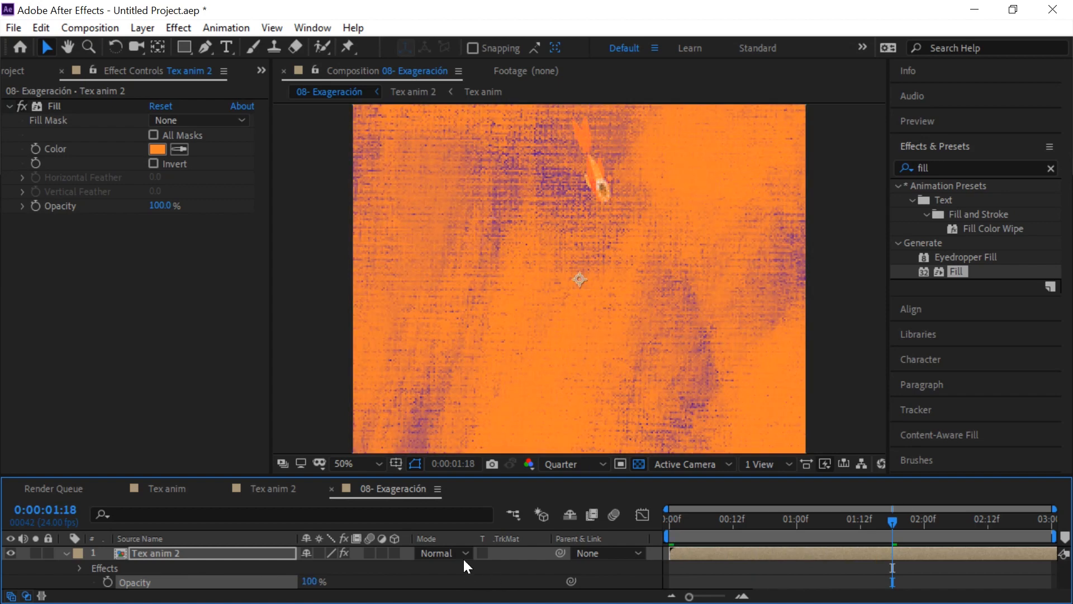
left_click(441, 554)
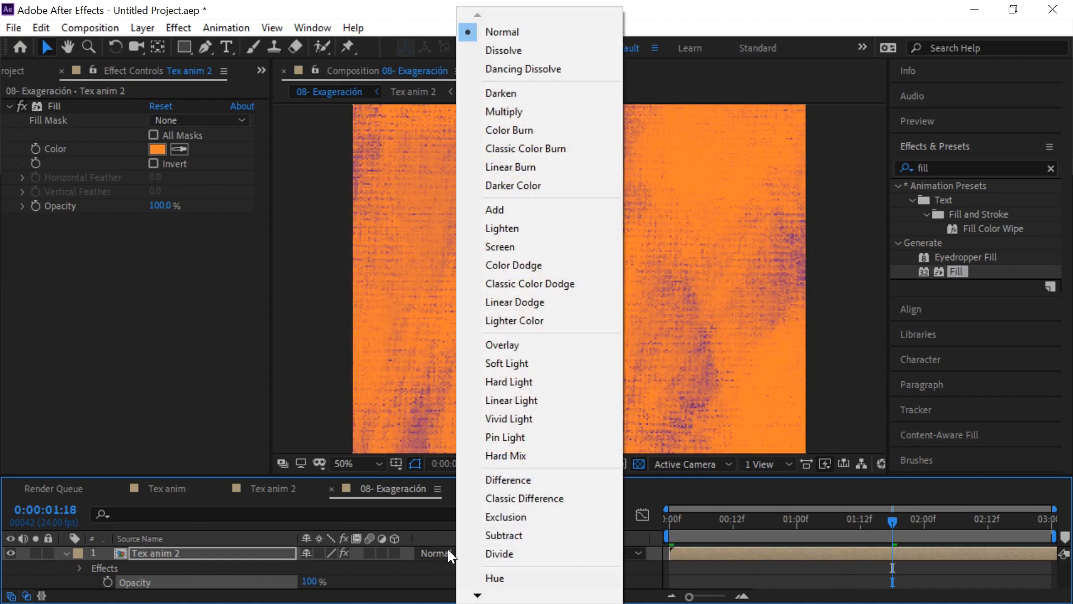
left_click(524, 348)
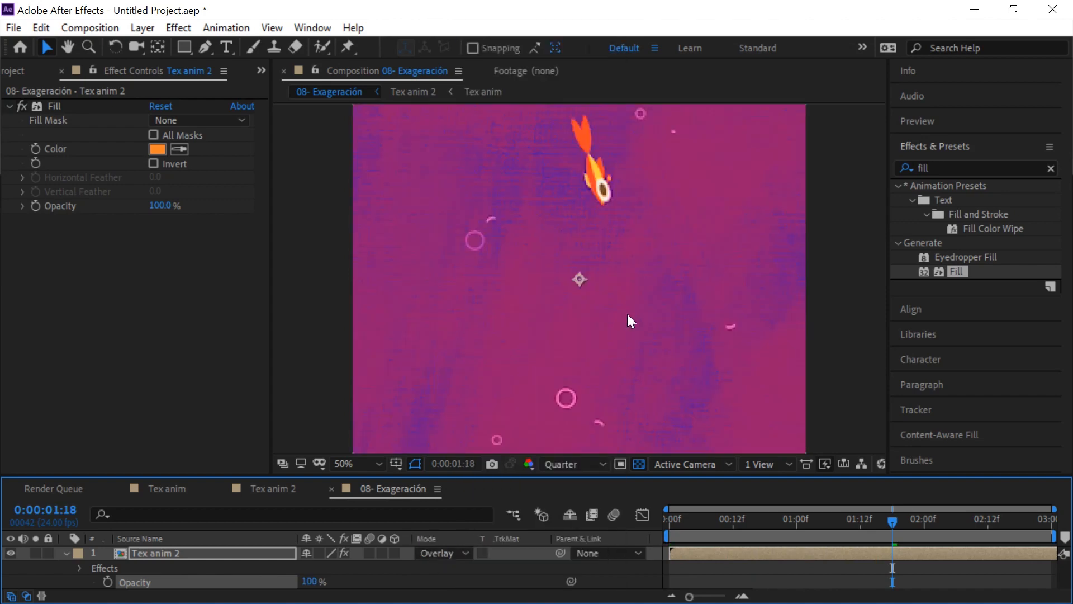
left_click(415, 553)
left_click(531, 361)
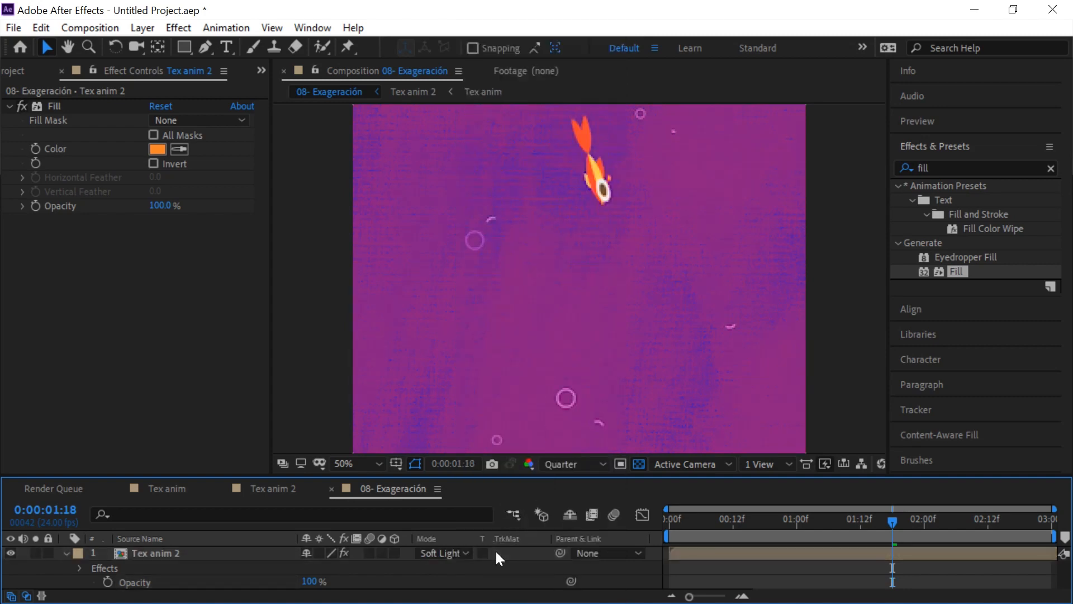
left_click(447, 553)
left_click(530, 212)
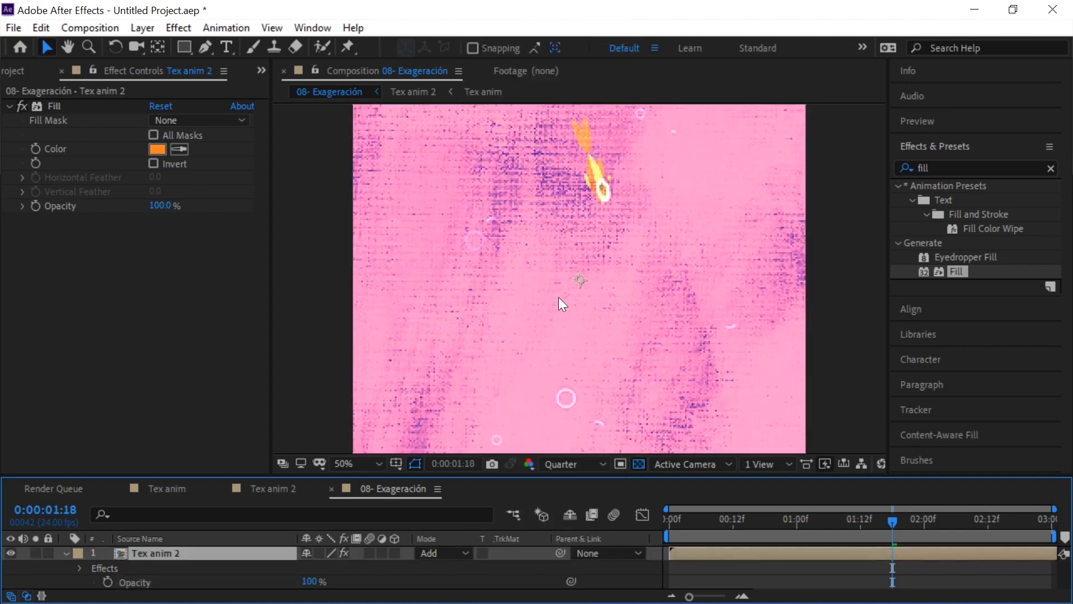
- Reduce the texture layer's opacity to 24%, preview it at 25% magnification, lower the opacity to 12% and stop playback
left_click_drag(311, 587, 235, 577)
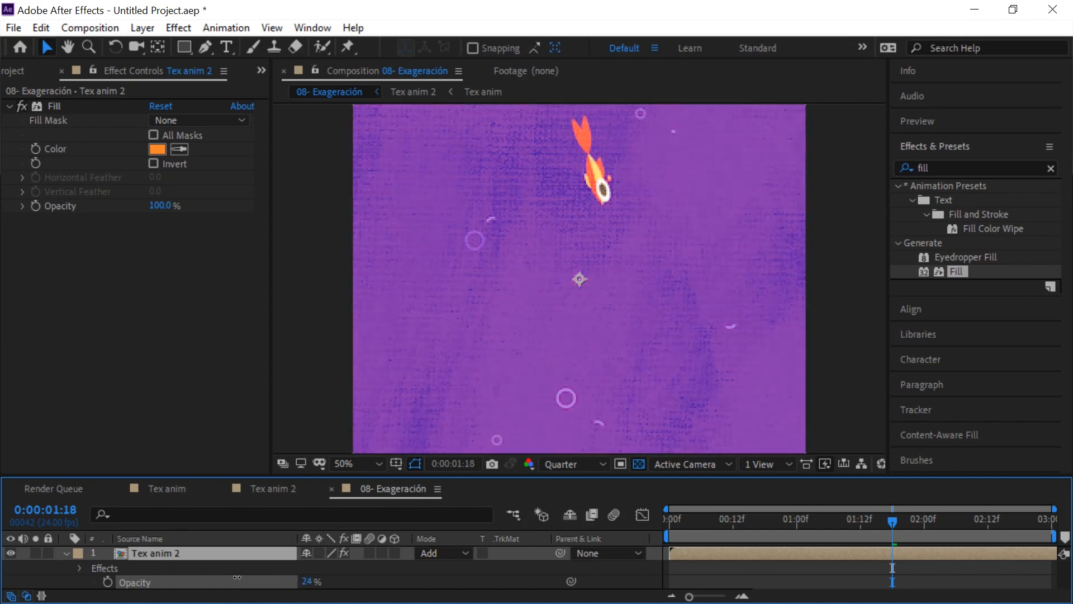
key("space")
scroll(553, 271, "down", 2)
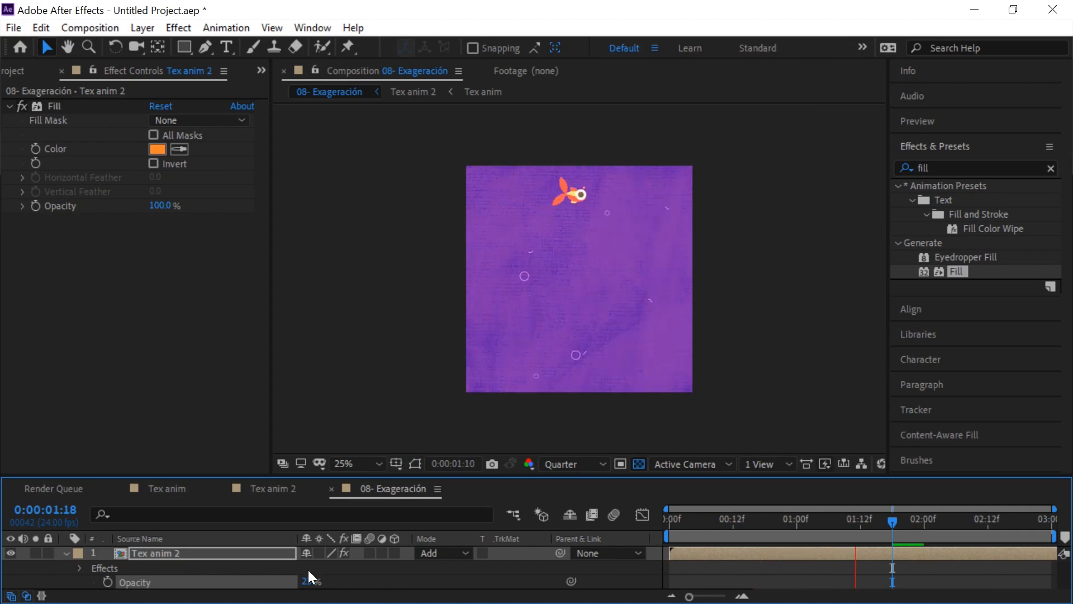
left_click_drag(295, 581, 288, 582)
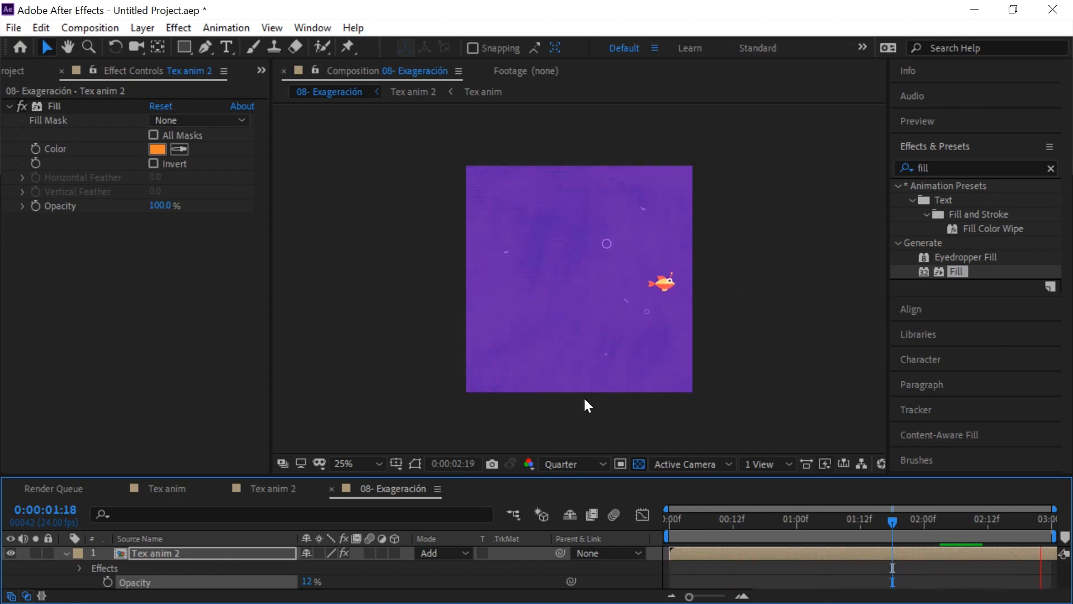
key("space")
- Create a new composition from the 02_Memphis_FINAL.mp4 footage
left_click(12, 70)
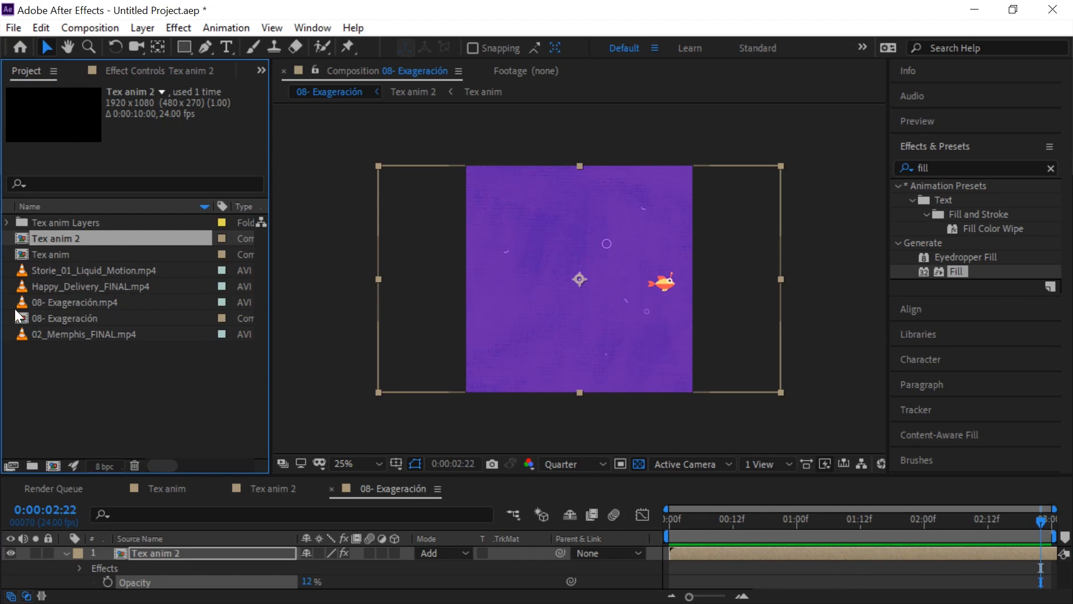
left_click(63, 305)
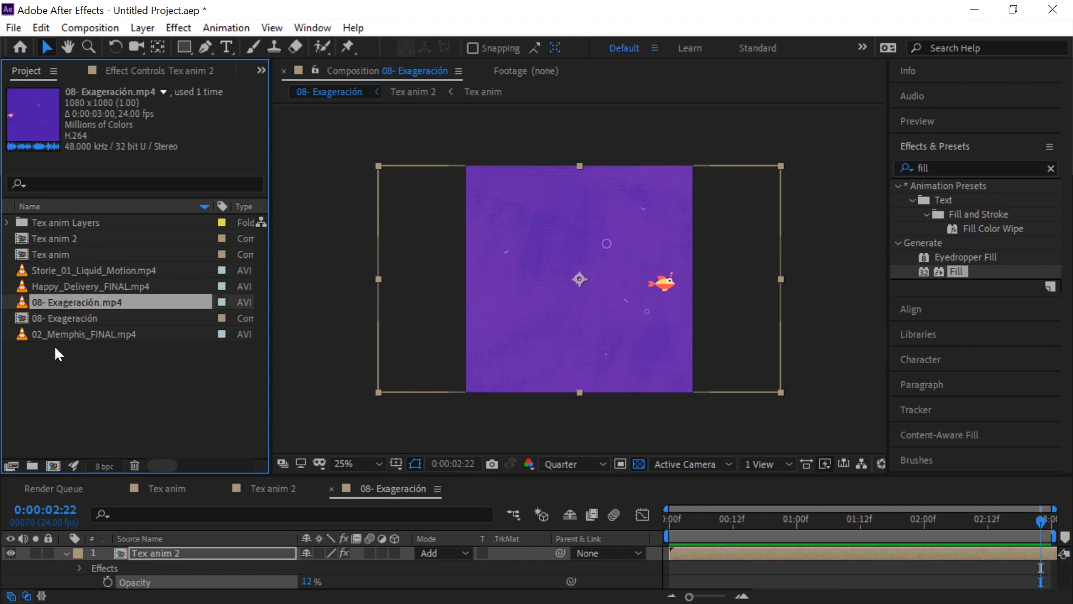
left_click(58, 334)
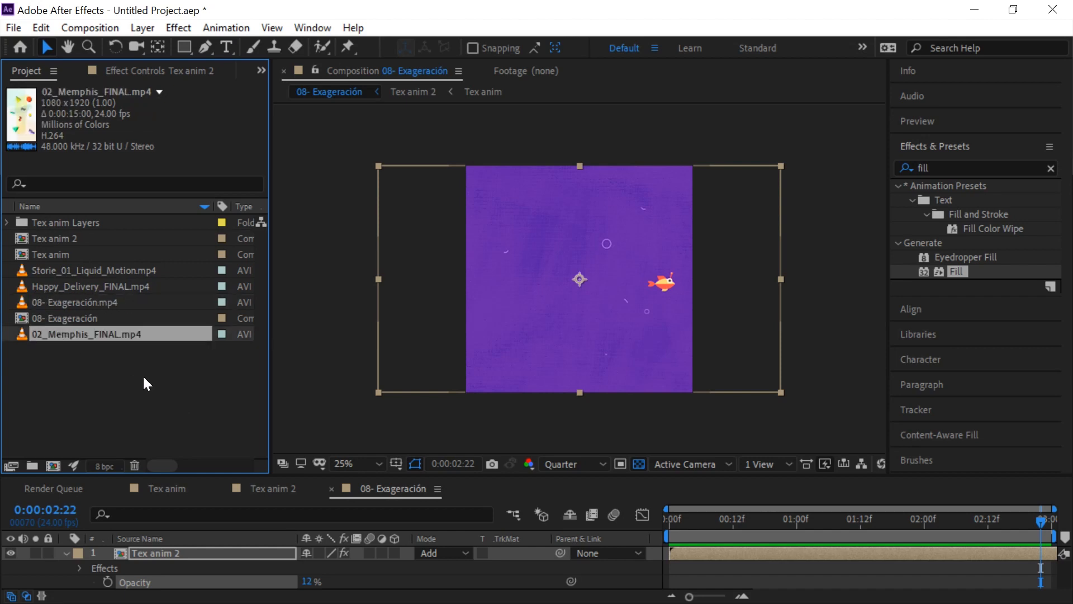
left_click_drag(41, 338, 53, 468)
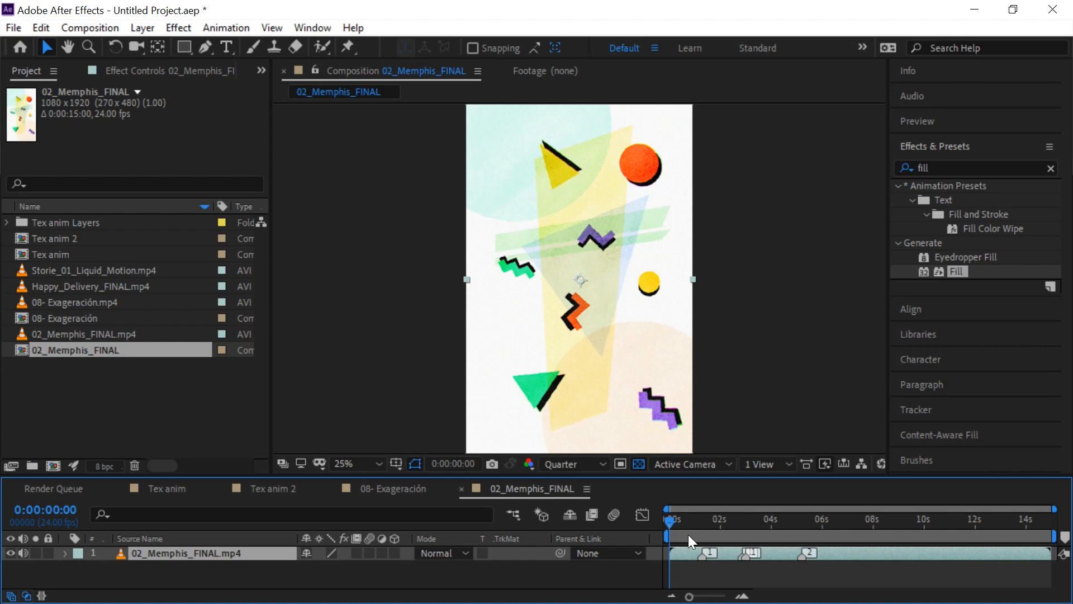
- Set the 02_Memphis_FINAL composition's preview resolution to Full and play it from the start
left_click_drag(689, 534, 645, 356)
key("period")
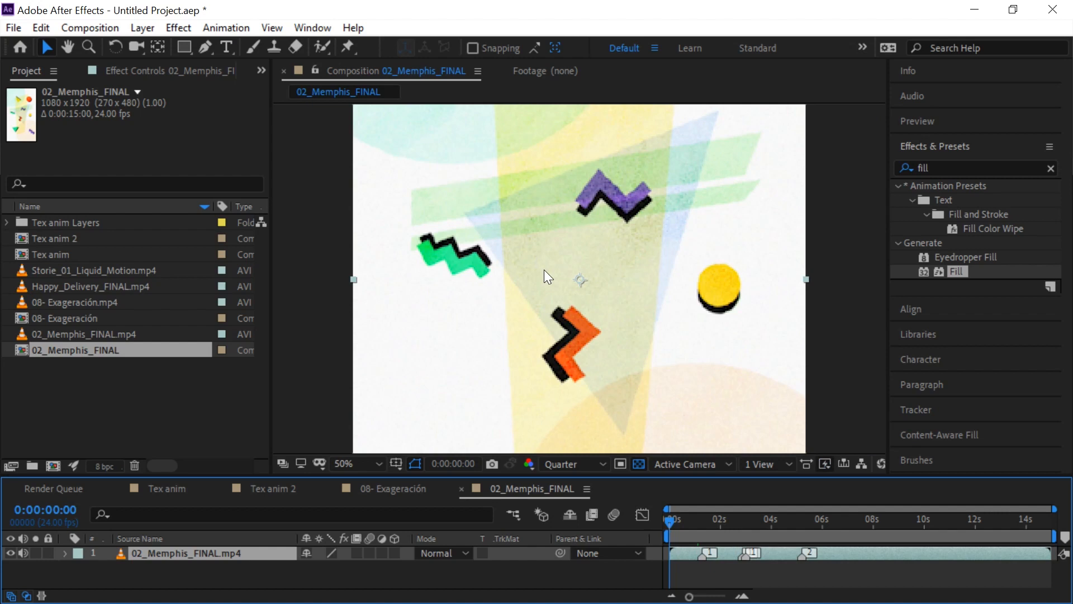
left_click(588, 464)
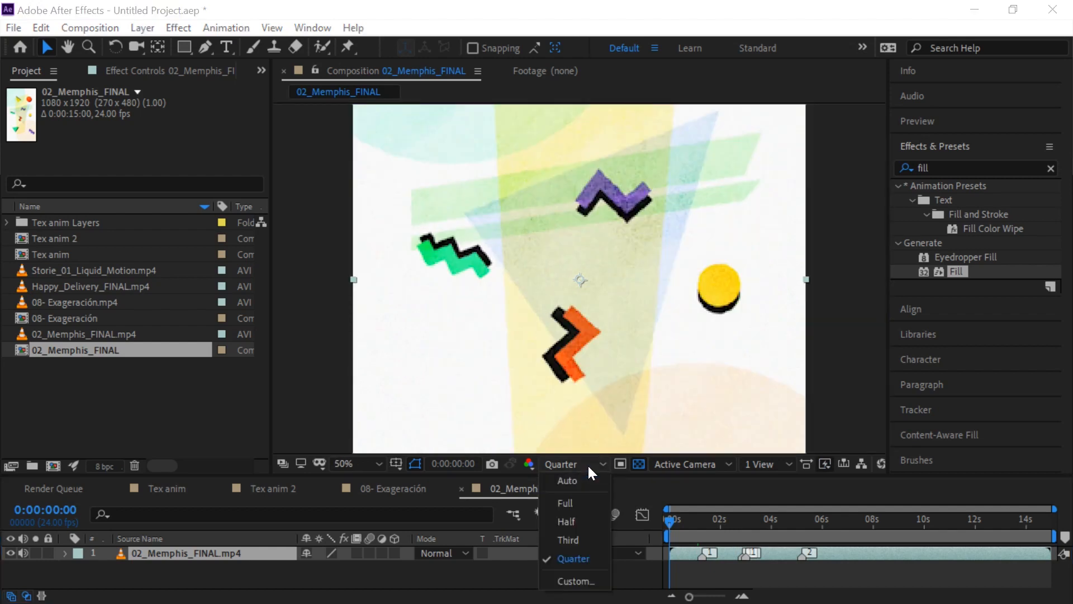
left_click(571, 500)
left_click_drag(669, 522, 640, 532)
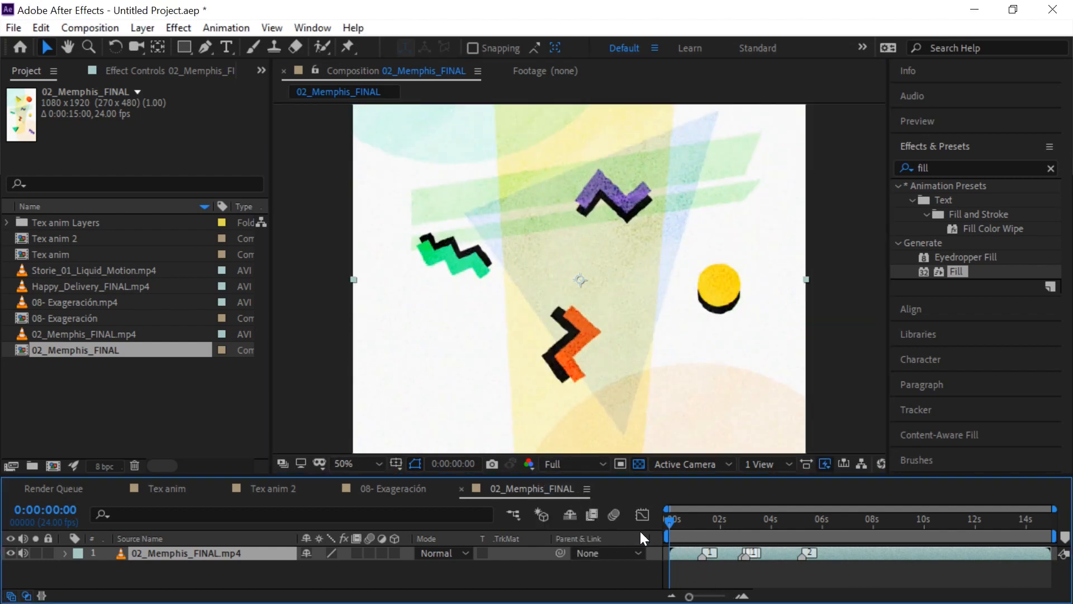
key("space")
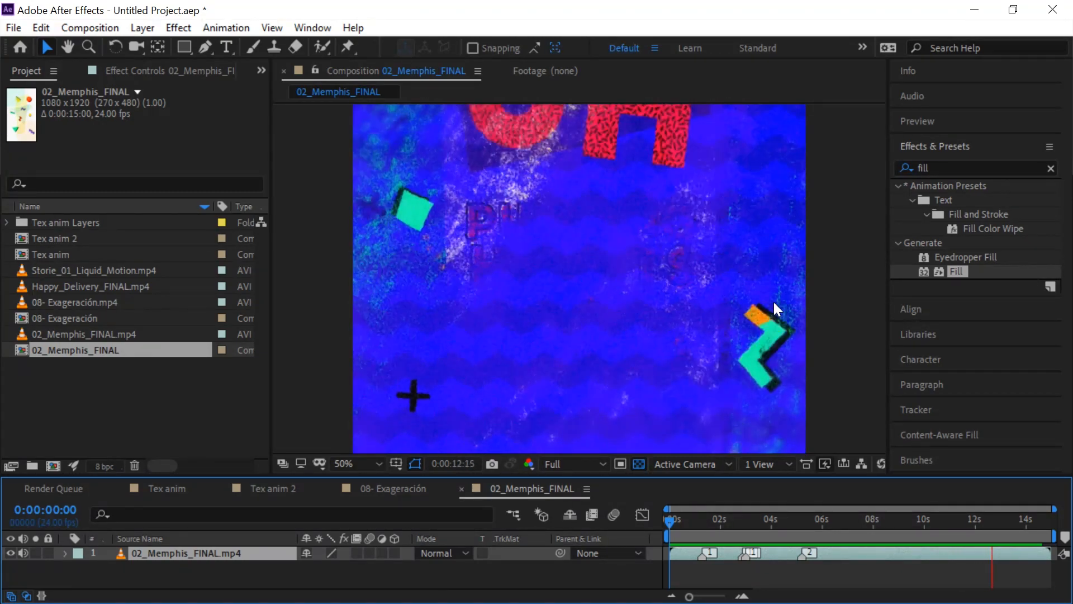
- Examine the textures in the playing Memphis video up close and as a whole, and stop at 0:00:03:13
scroll(583, 312, "down", 2)
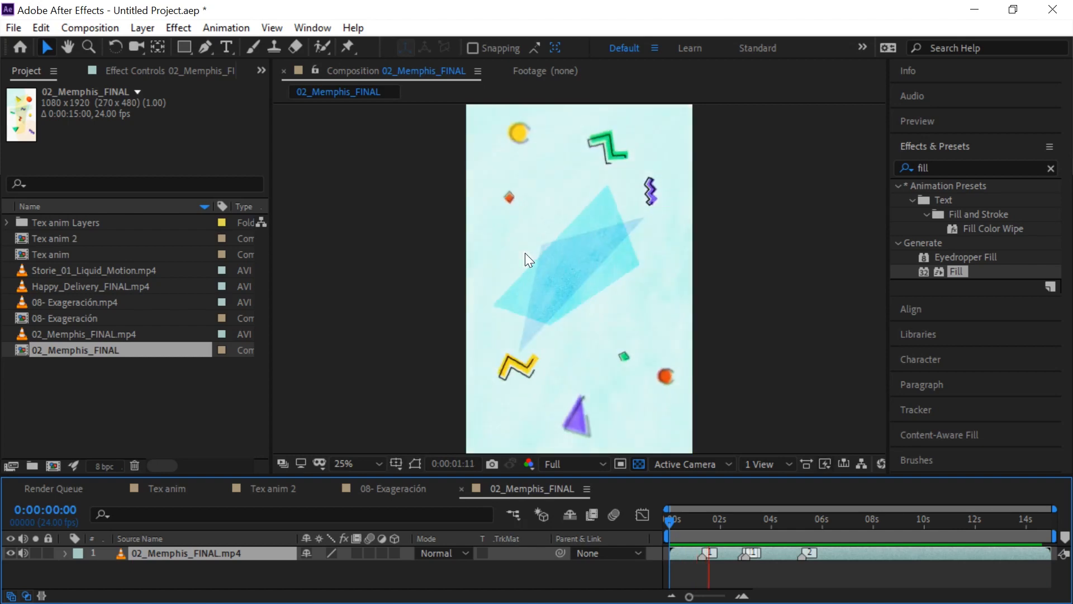
scroll(587, 232, "up", 2)
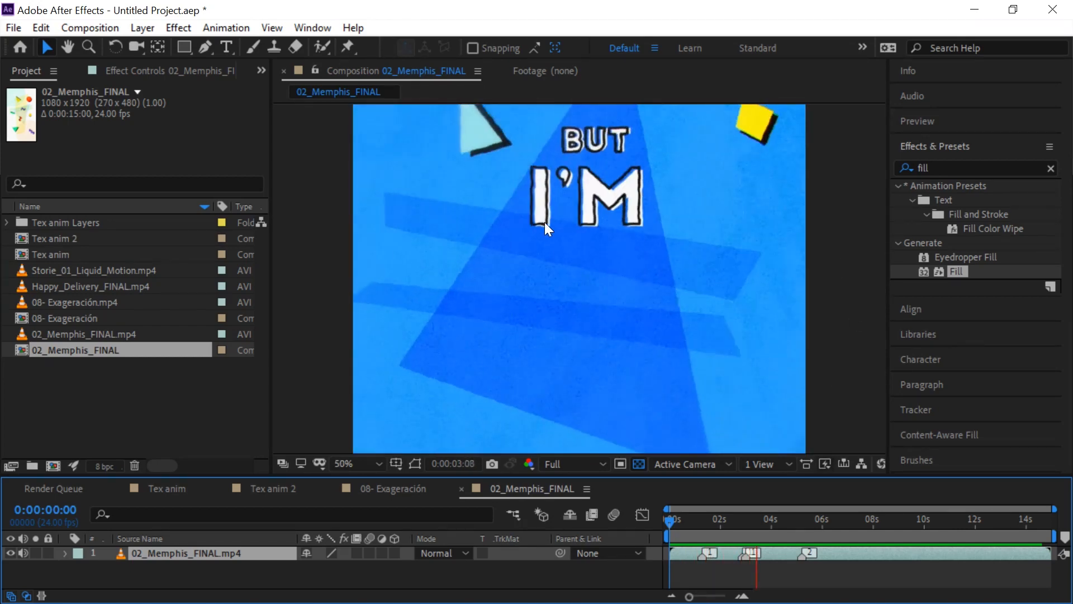
scroll(743, 376, "down", 2)
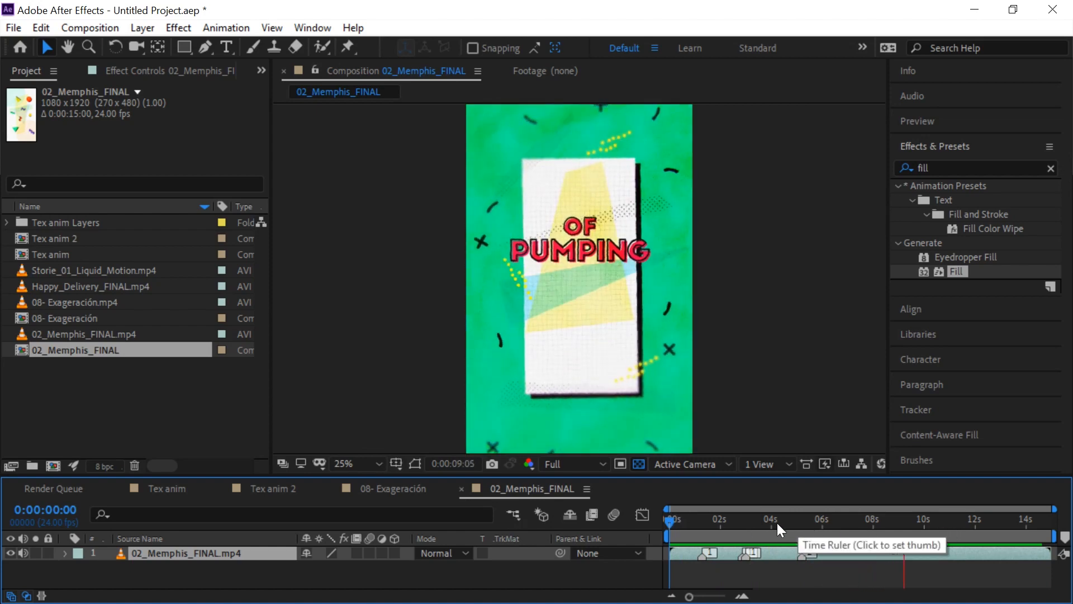
left_click(767, 522)
left_click_drag(767, 523, 760, 523)
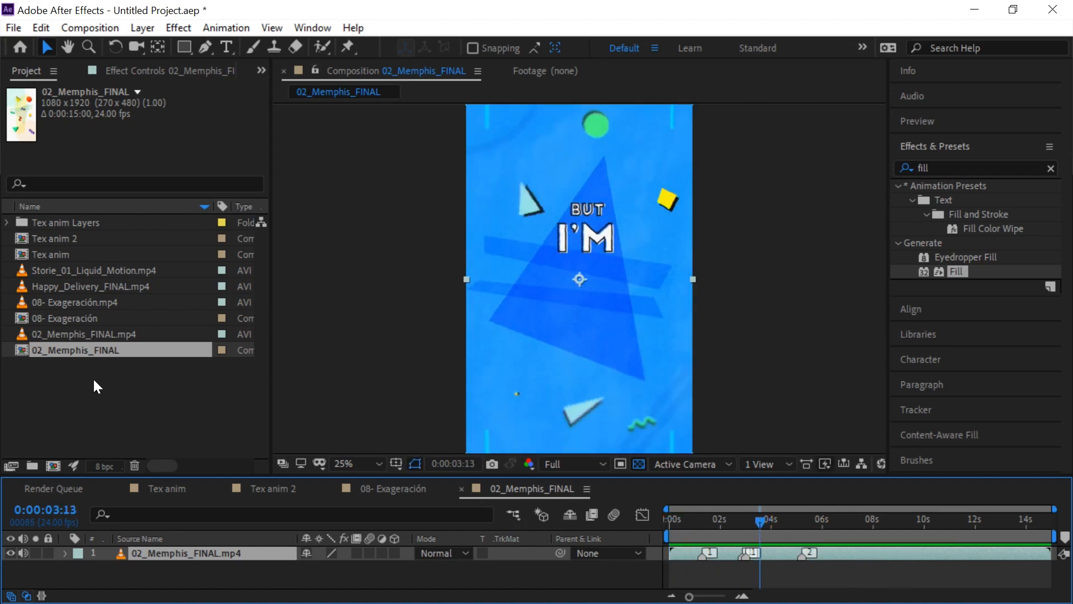
- Create a new composition from the Storie_01_Liquid_Motion.mp4 footage and scrub through its beginning
left_click(102, 273)
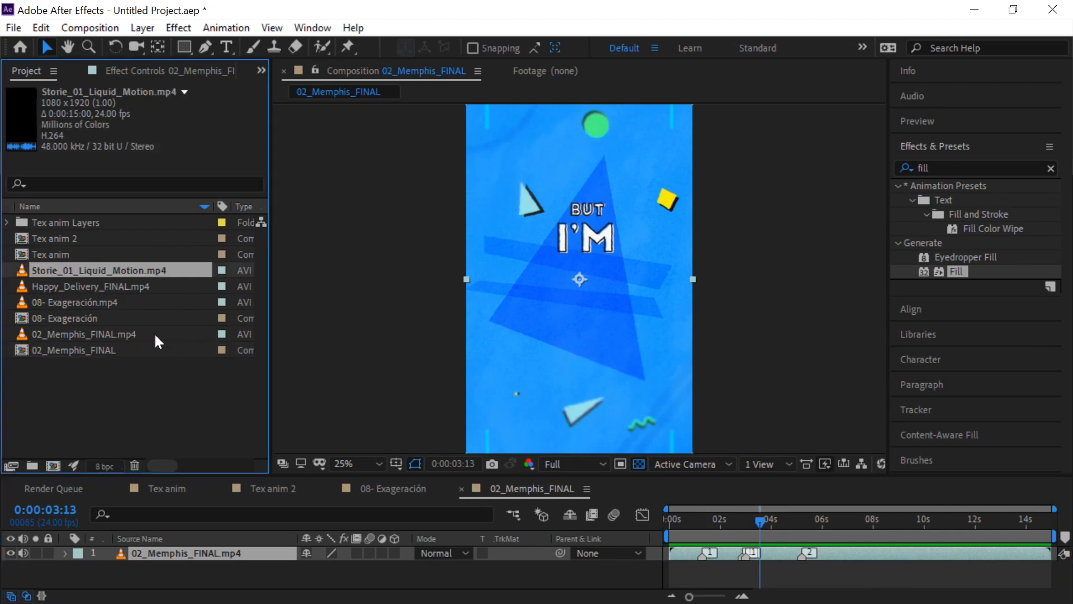
left_click_drag(93, 273, 54, 466)
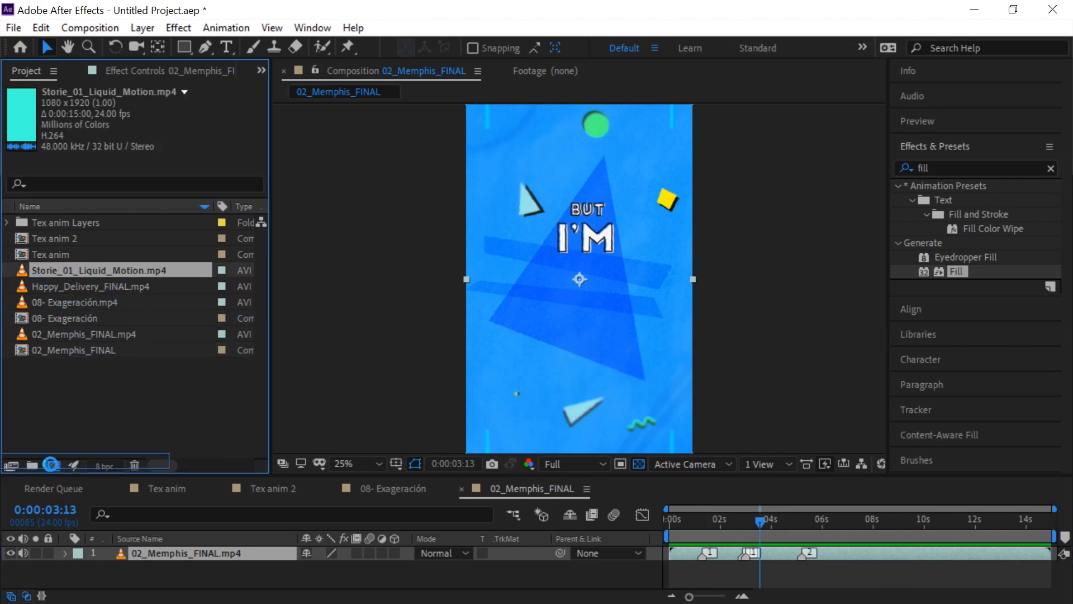
left_click_drag(702, 534, 662, 505)
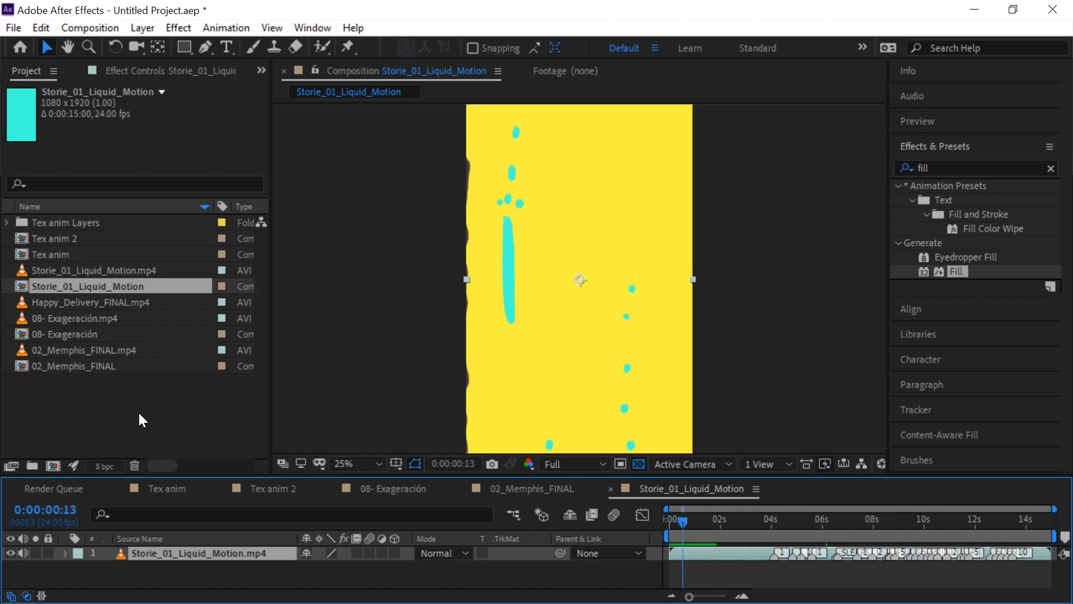
- Add Tex anim 2 above the Liquid Motion video layer and move the playhead to 0:00:09:22
left_click(64, 239)
left_click_drag(65, 239, 177, 550)
scroll(914, 536, "up", 5)
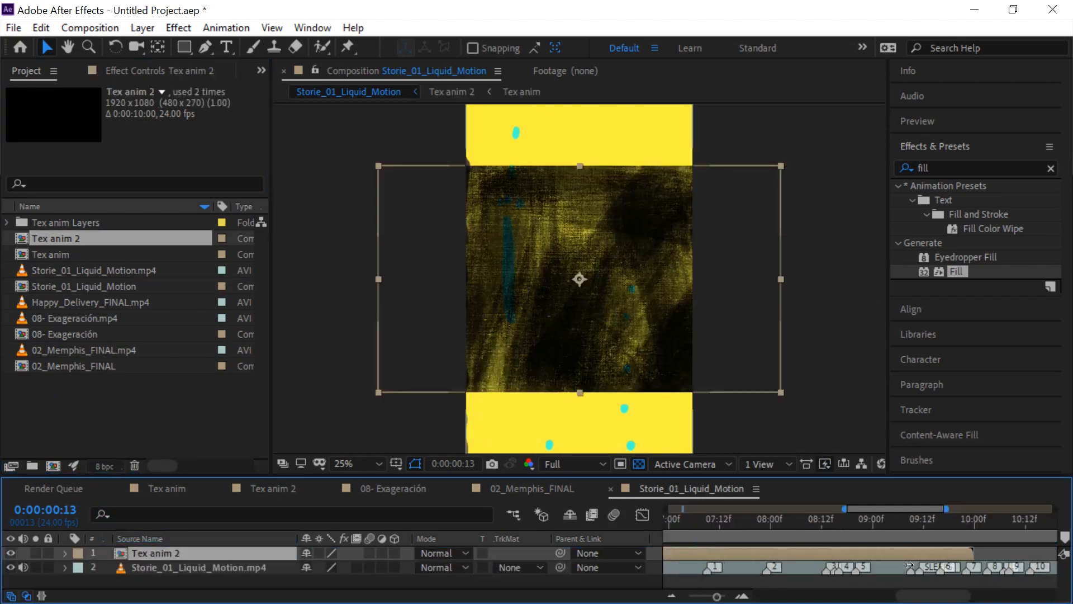
left_click(962, 528)
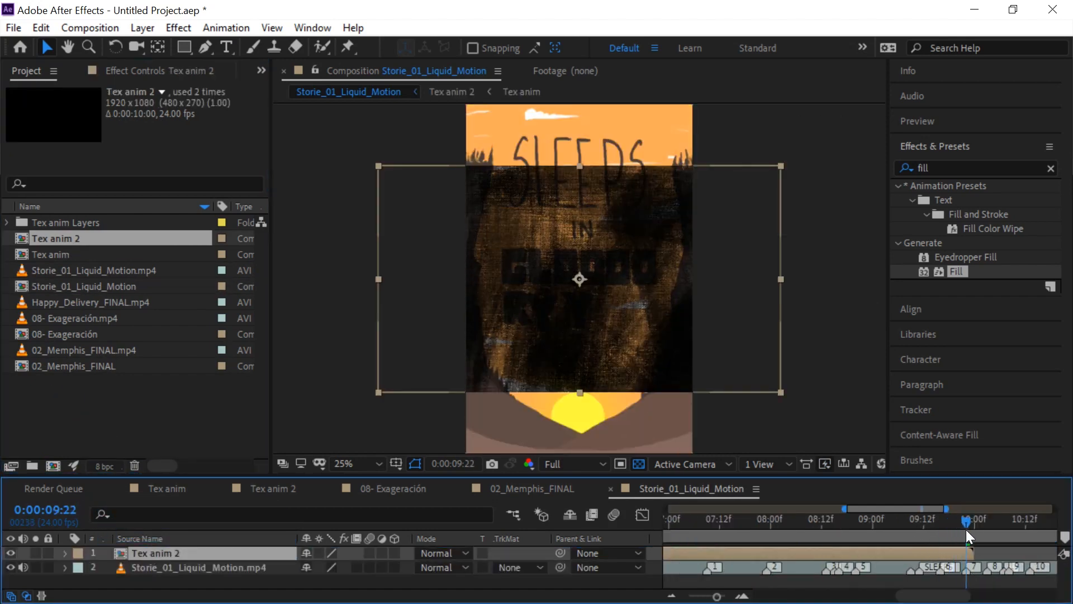
scroll(654, 377, "down", 1)
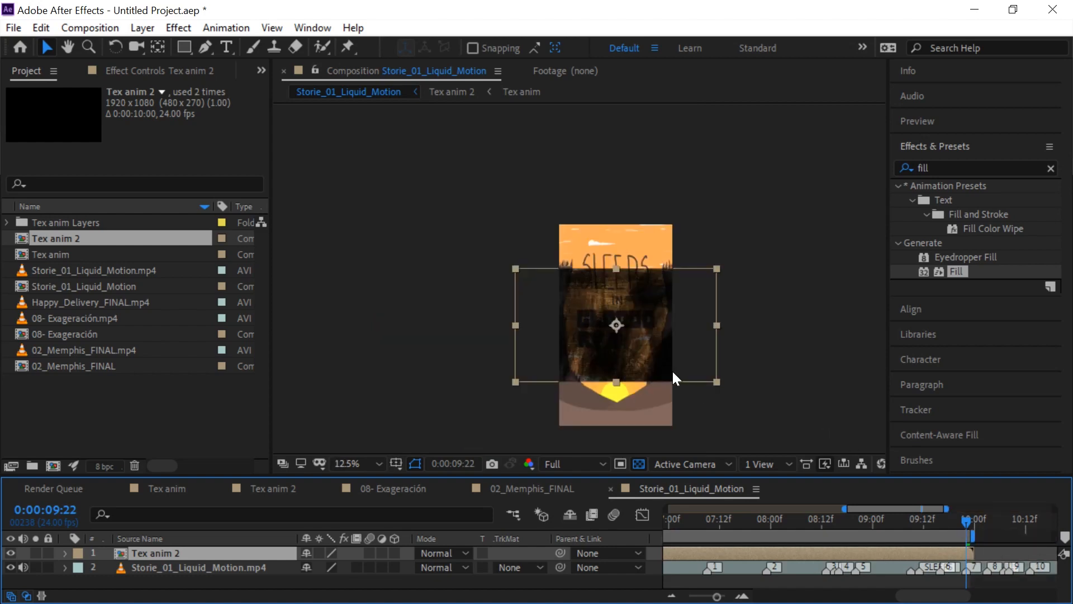
scroll(683, 420, "up", 1)
left_click_drag(643, 373, 514, 239)
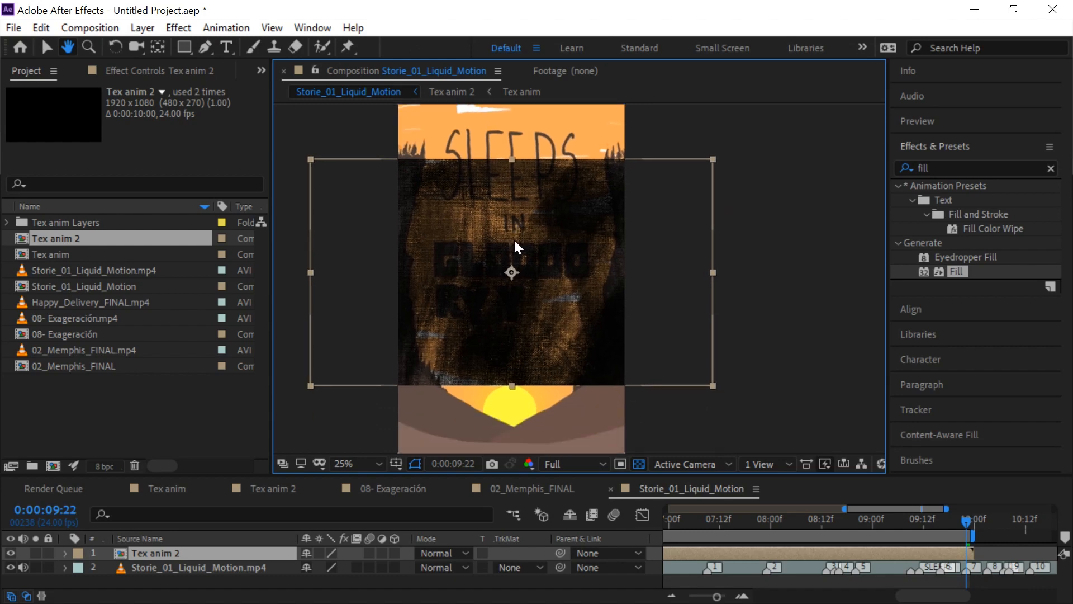
- Rotate the Tex anim 2 layer a quarter turn and fit it to the vertical composition's size
left_click(178, 554)
key("w")
left_click_drag(628, 296, 516, 438)
key("ctrl+alt+f")
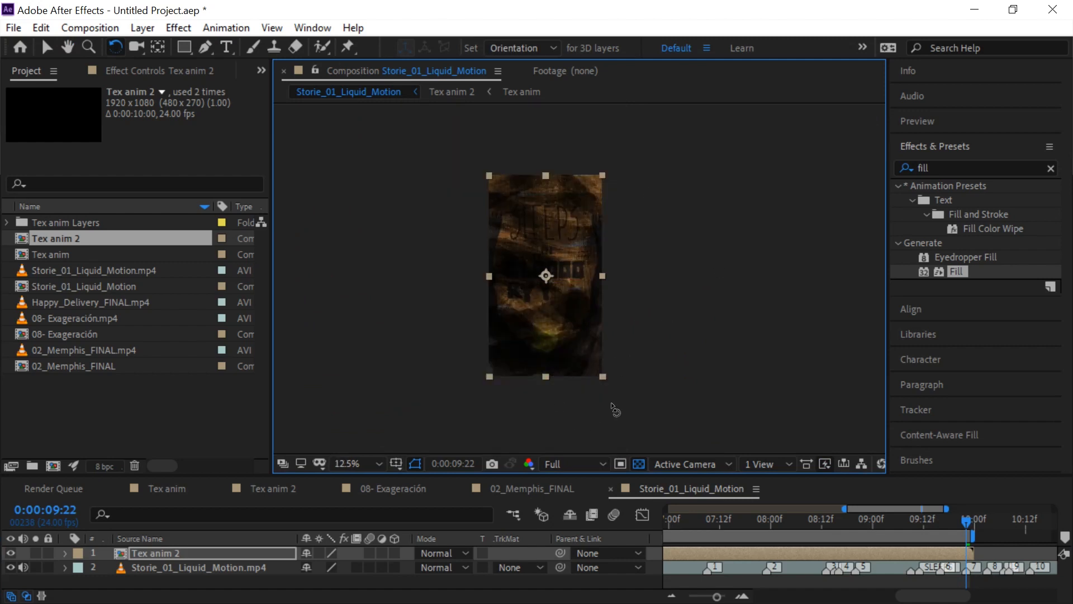
- Set the Tex anim 2 layer's opacity to 16% and preview it over the Liquid Motion video at 25% magnification
key("space")
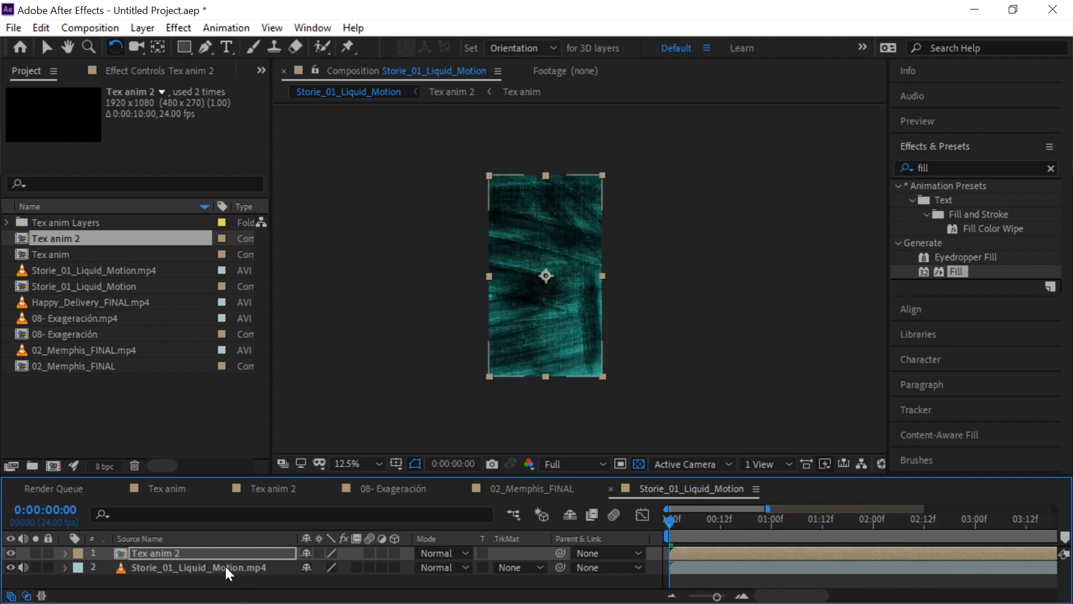
key("t")
left_click_drag(307, 570, 253, 581)
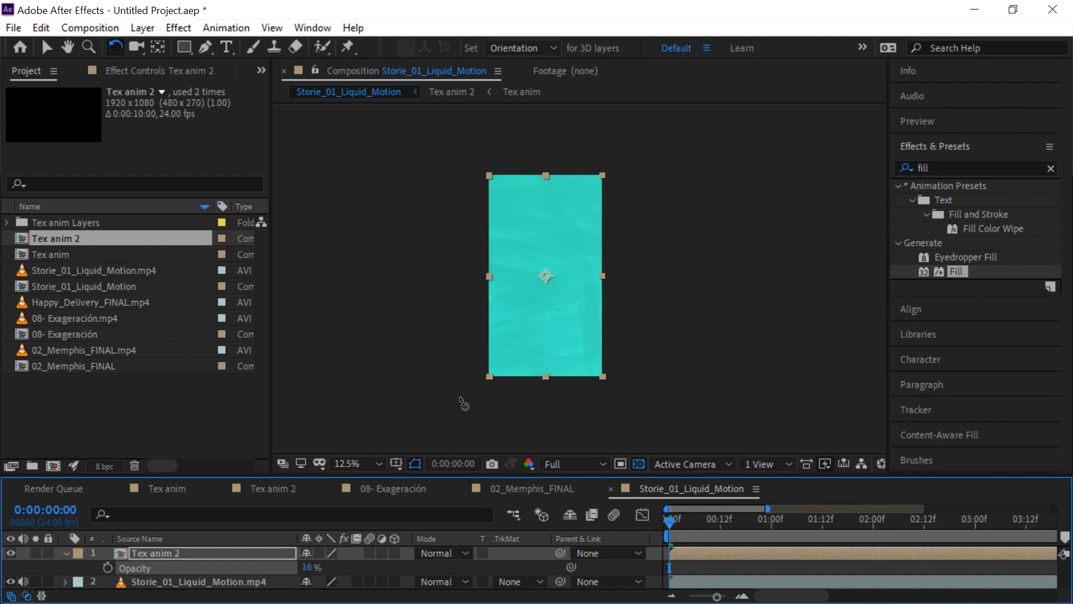
key("period")
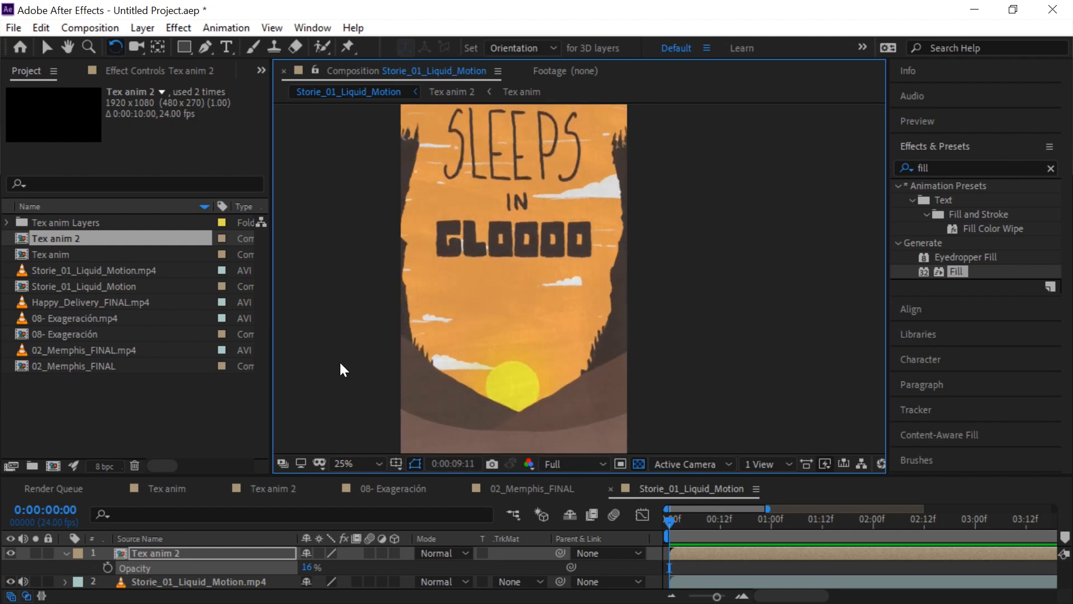
- Create a new composition from the Happy_Delivery_FINAL.mp4 footage and scrub through it, returning to the start
left_click(108, 302)
left_click_drag(87, 306, 53, 466)
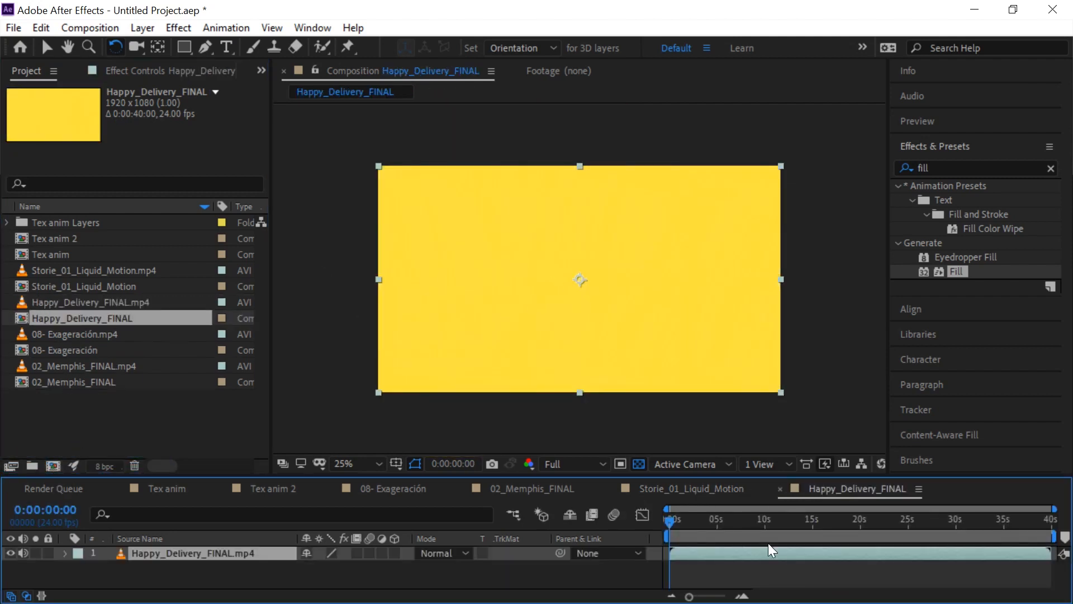
left_click(927, 520)
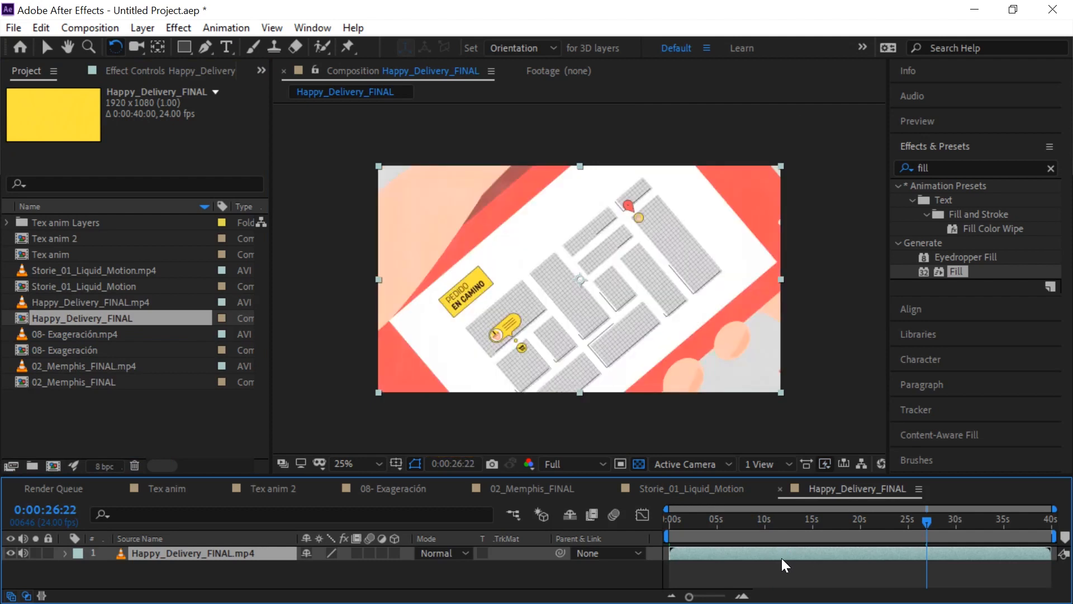
left_click(734, 520)
left_click_drag(693, 517, 647, 531)
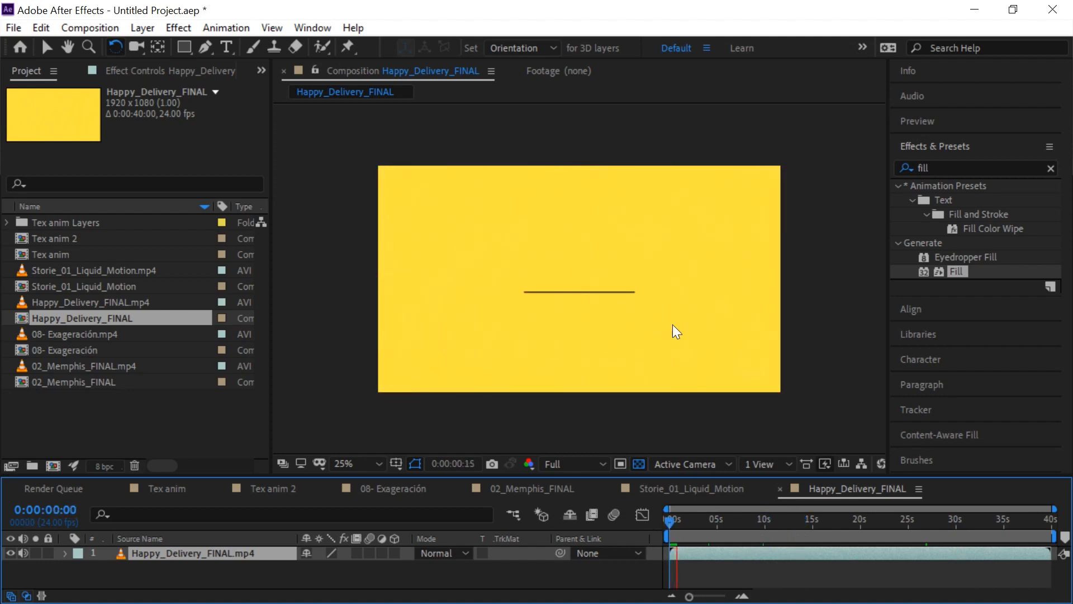
- Examine the background texture of the playing Happy Delivery video at 50%, 100% and 25% magnification
scroll(717, 302, "up", 1)
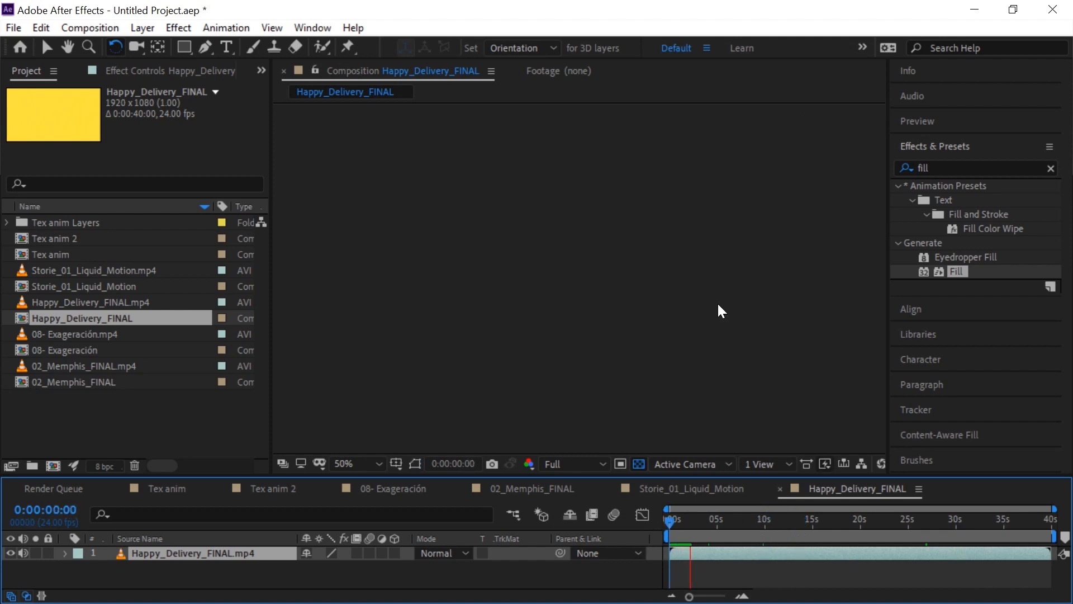
scroll(659, 310, "up", 1)
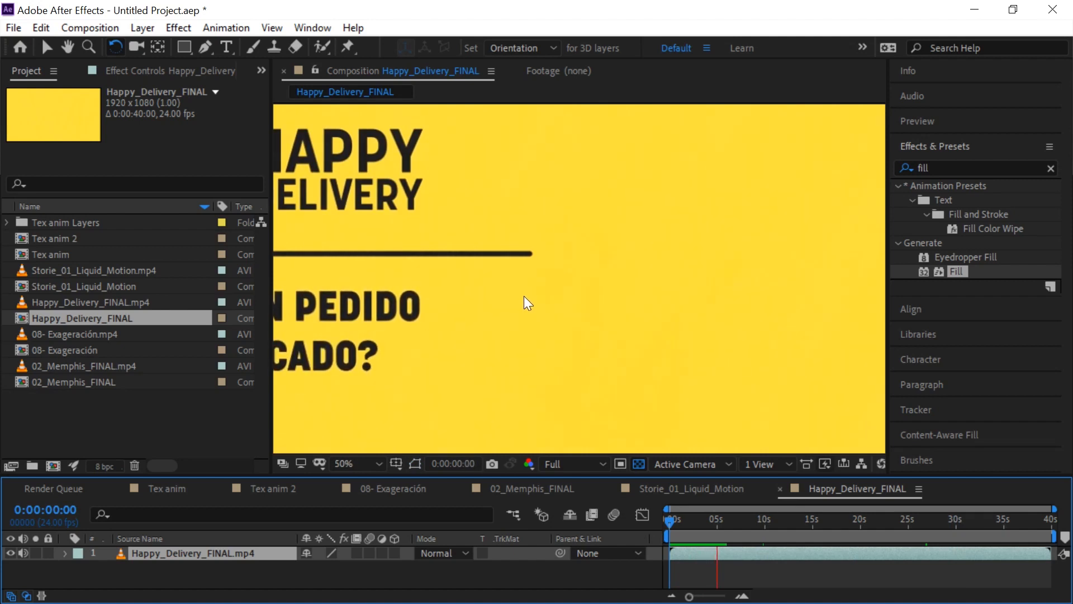
scroll(525, 296, "down", 1)
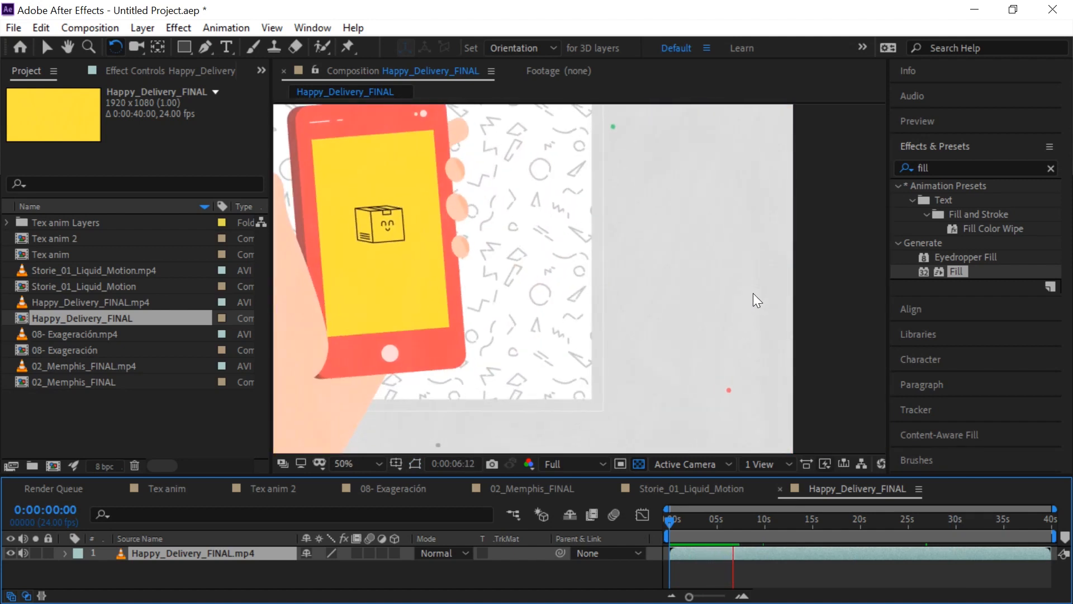
scroll(752, 291, "up", 1)
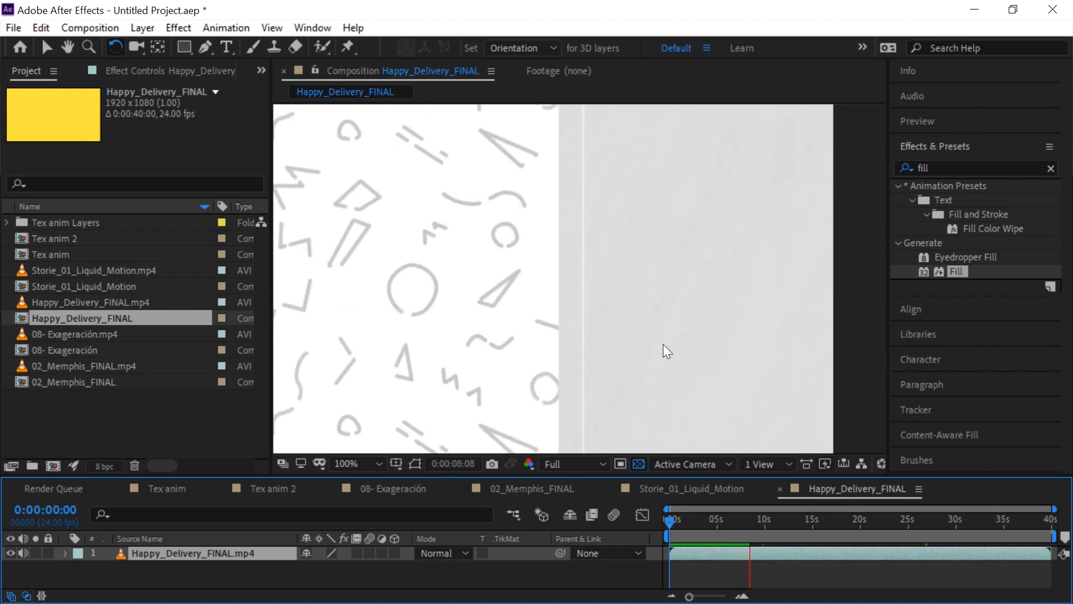
scroll(737, 286, "down", 1)
scroll(735, 284, "down", 1)
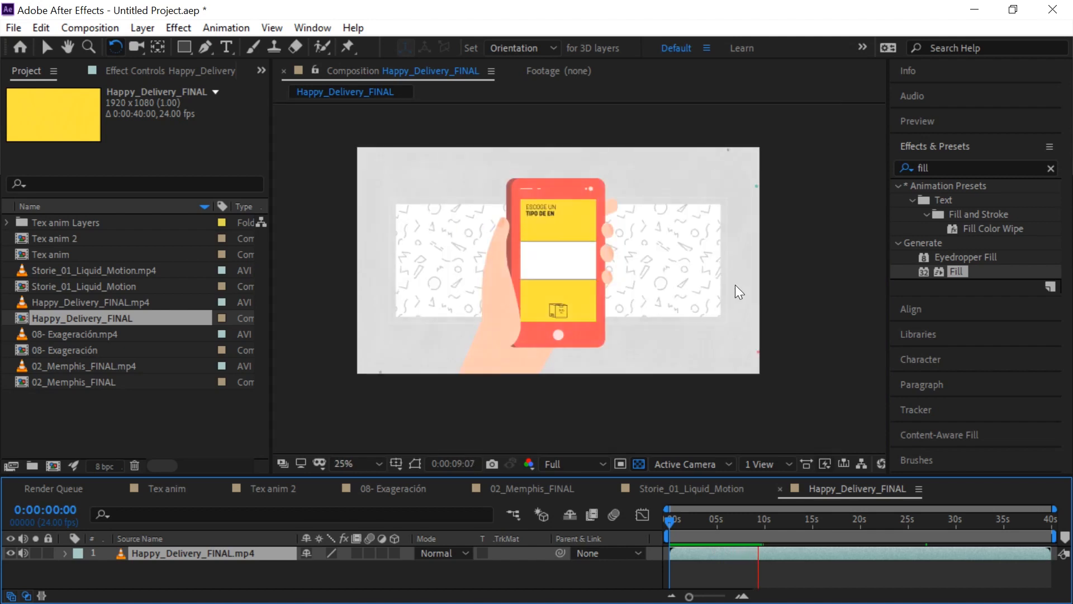
- Glance at the Liquid Motion composition, maximize the Happy_Delivery_FINAL composition viewer and play the video at 50% magnification
left_click(648, 486)
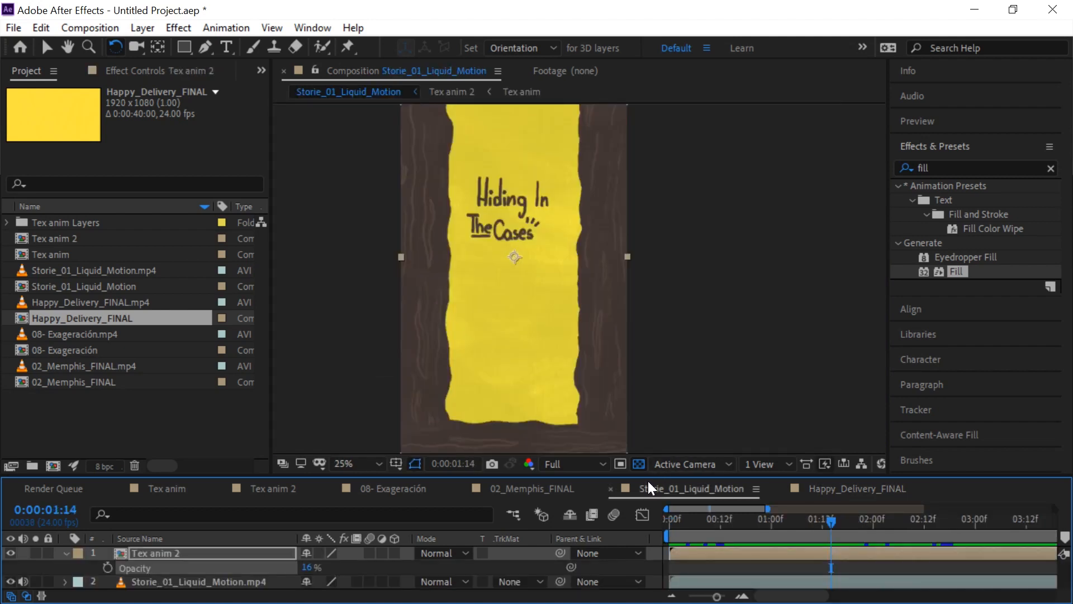
left_click(826, 491)
left_click(410, 77)
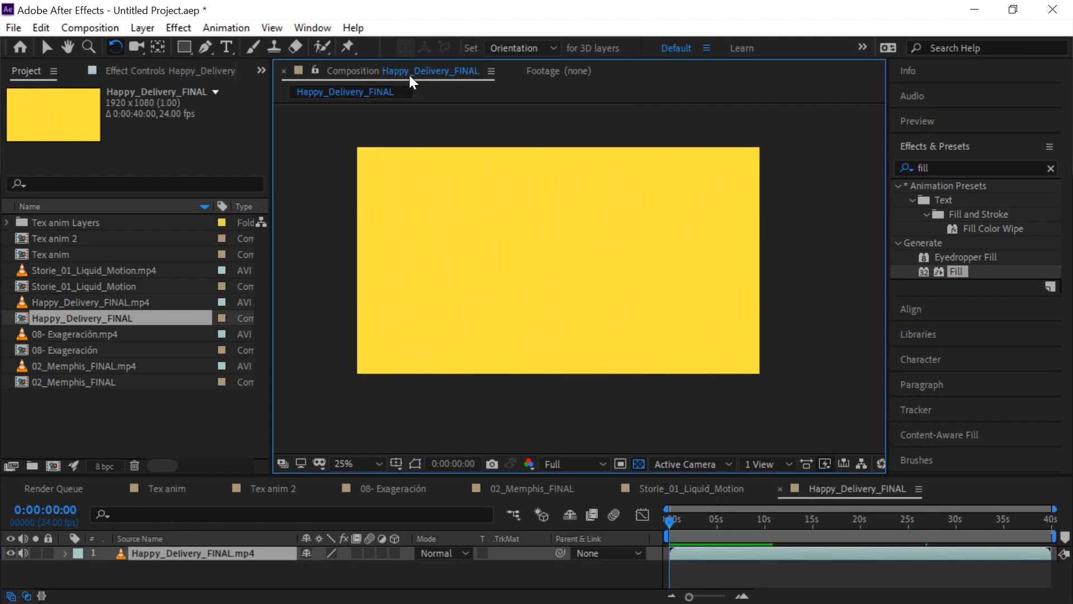
double_click(338, 75)
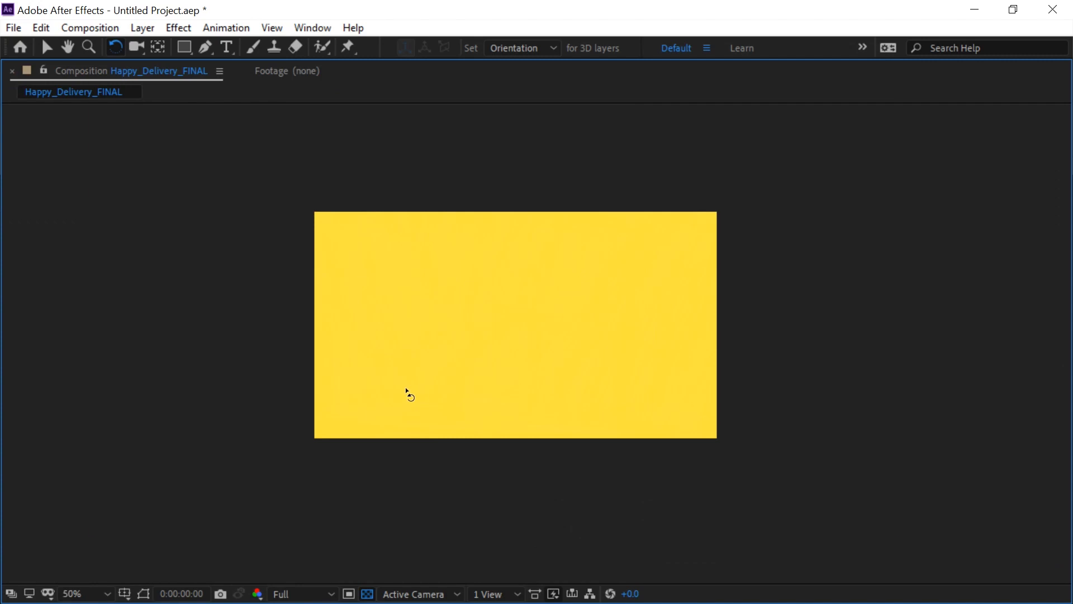
key("space")
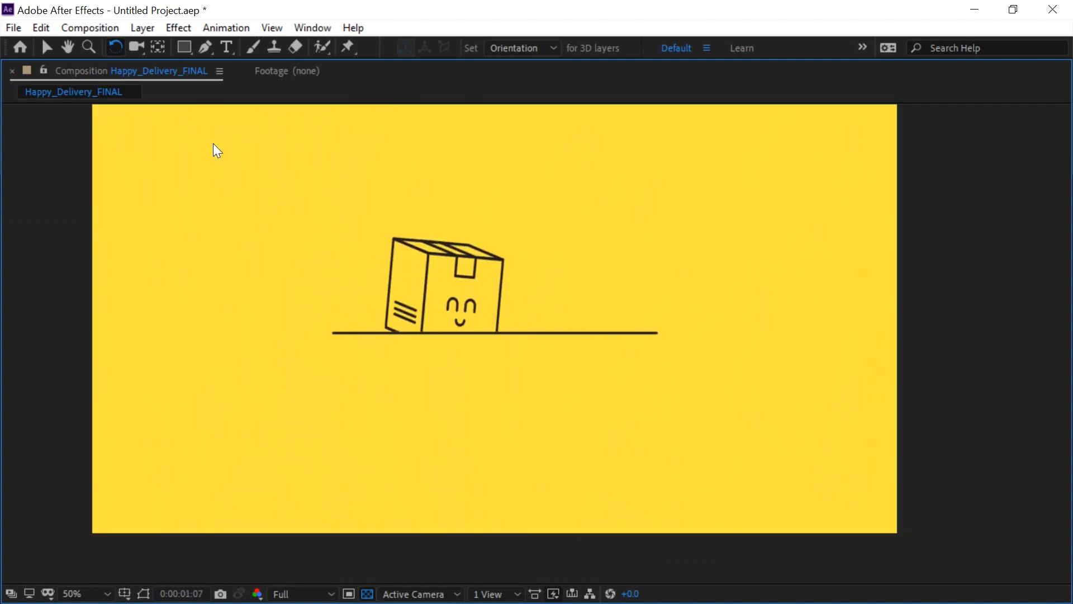